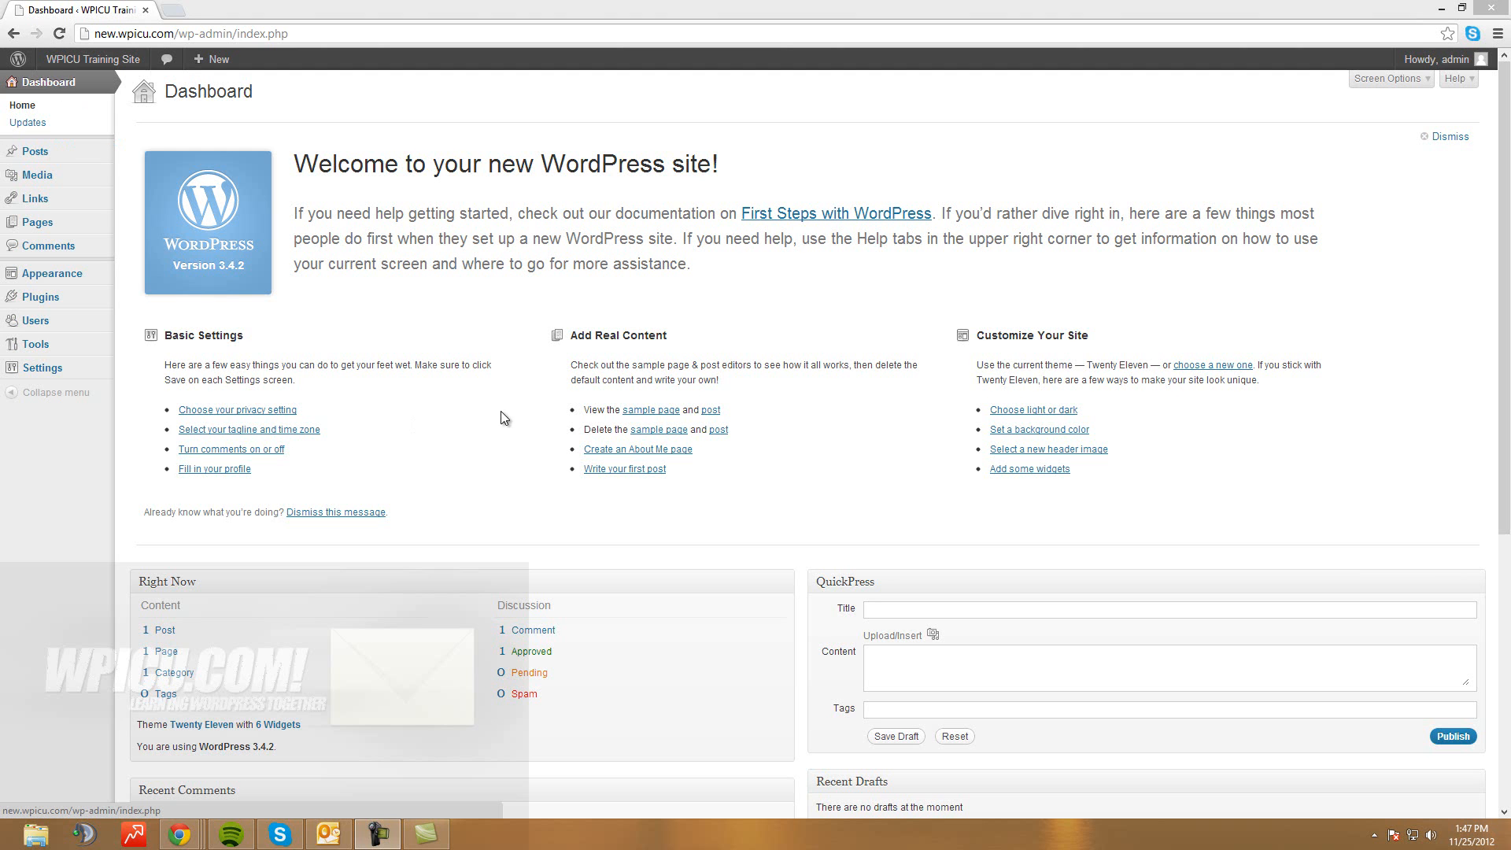
Go to Posts > Categories in the WordPress admin
{"action": "left_click", "coordinate": [798, 127]}
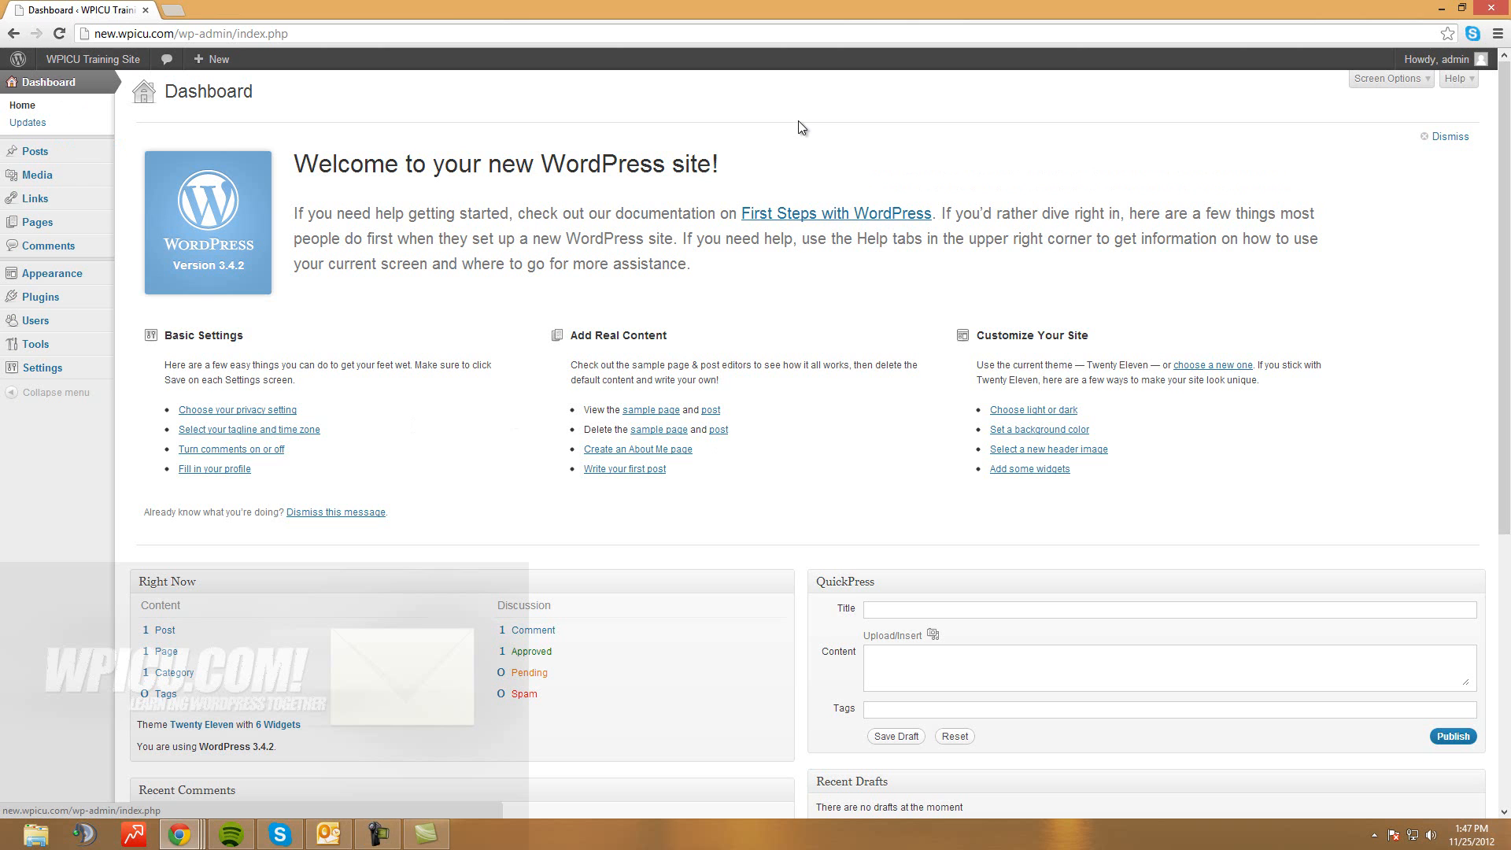
{"action": "mouse_move", "coordinate": [34, 151]}
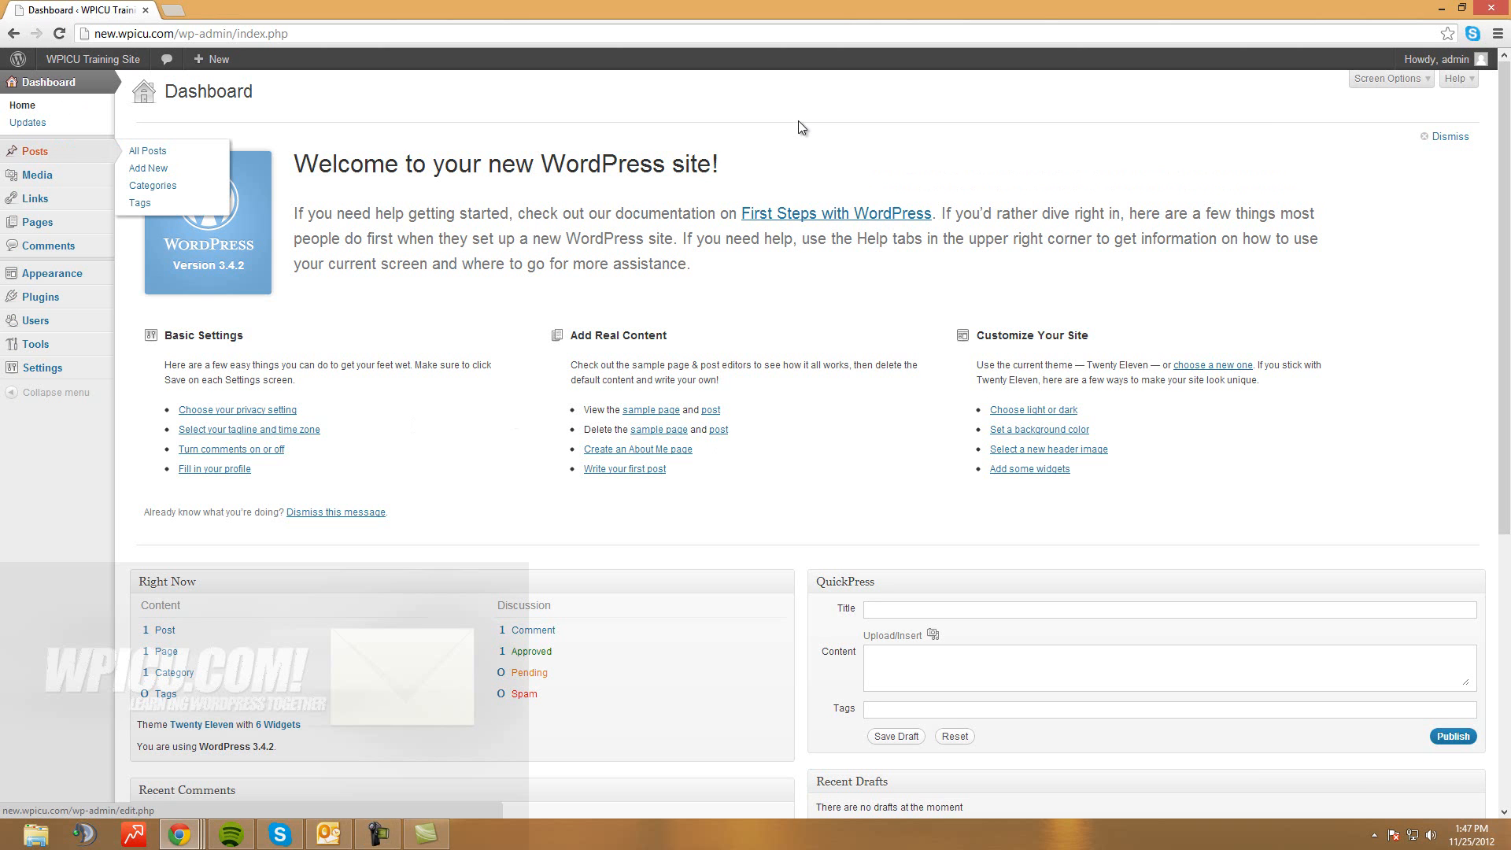
{"action": "left_click", "coordinate": [152, 185]}
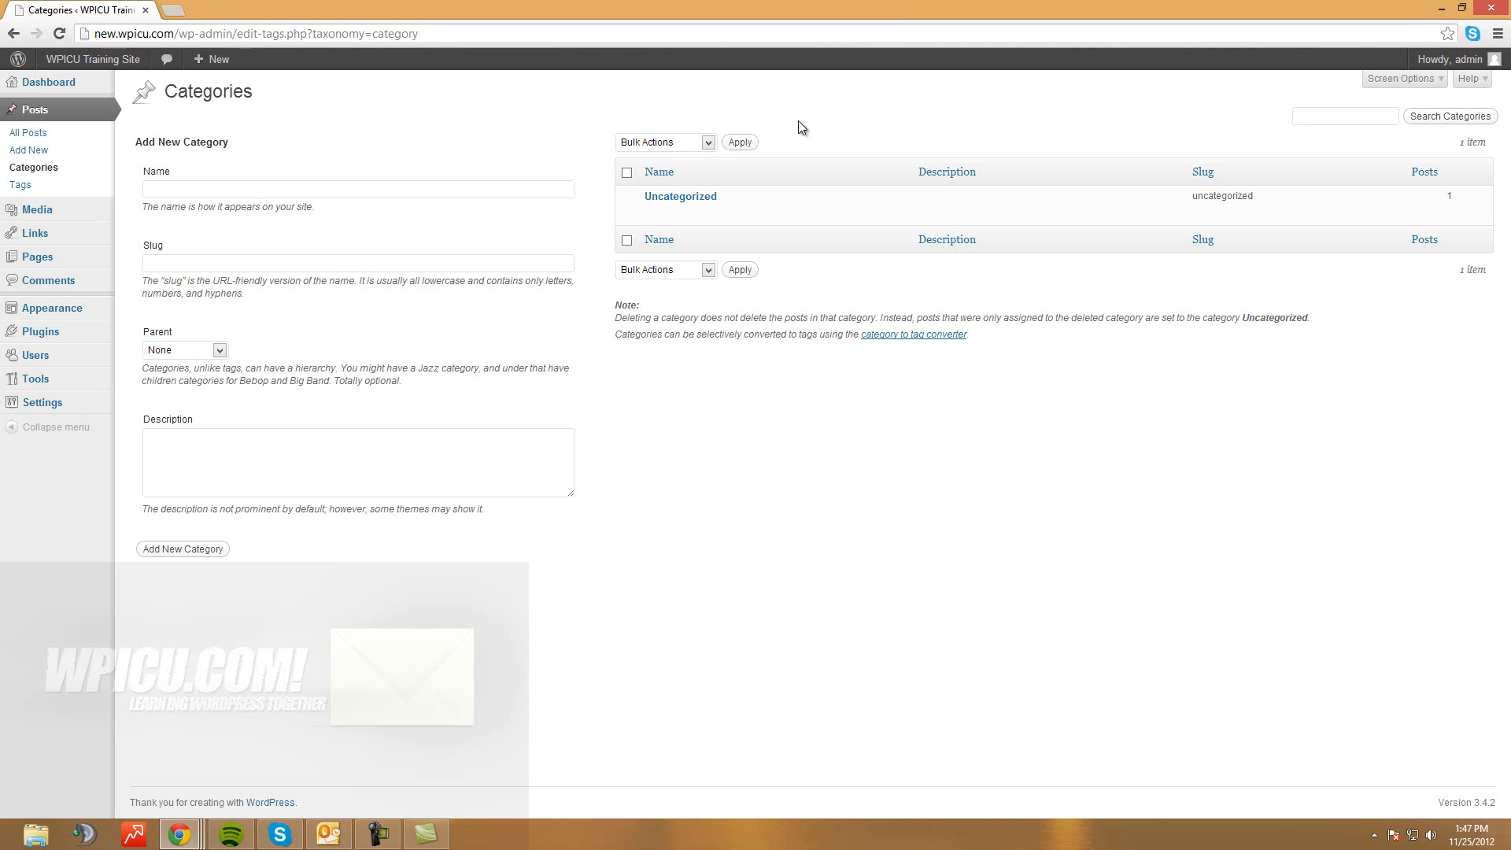
Add a new post category named 'WPICU Team'
{"action": "mouse_move", "coordinate": [720, 197]}
{"action": "left_mouse_down"}
{"action": "mouse_move", "coordinate": [674, 211]}
{"action": "mouse_move", "coordinate": [643, 196]}
{"action": "left_mouse_up"}
{"action": "left_click", "coordinate": [798, 120]}
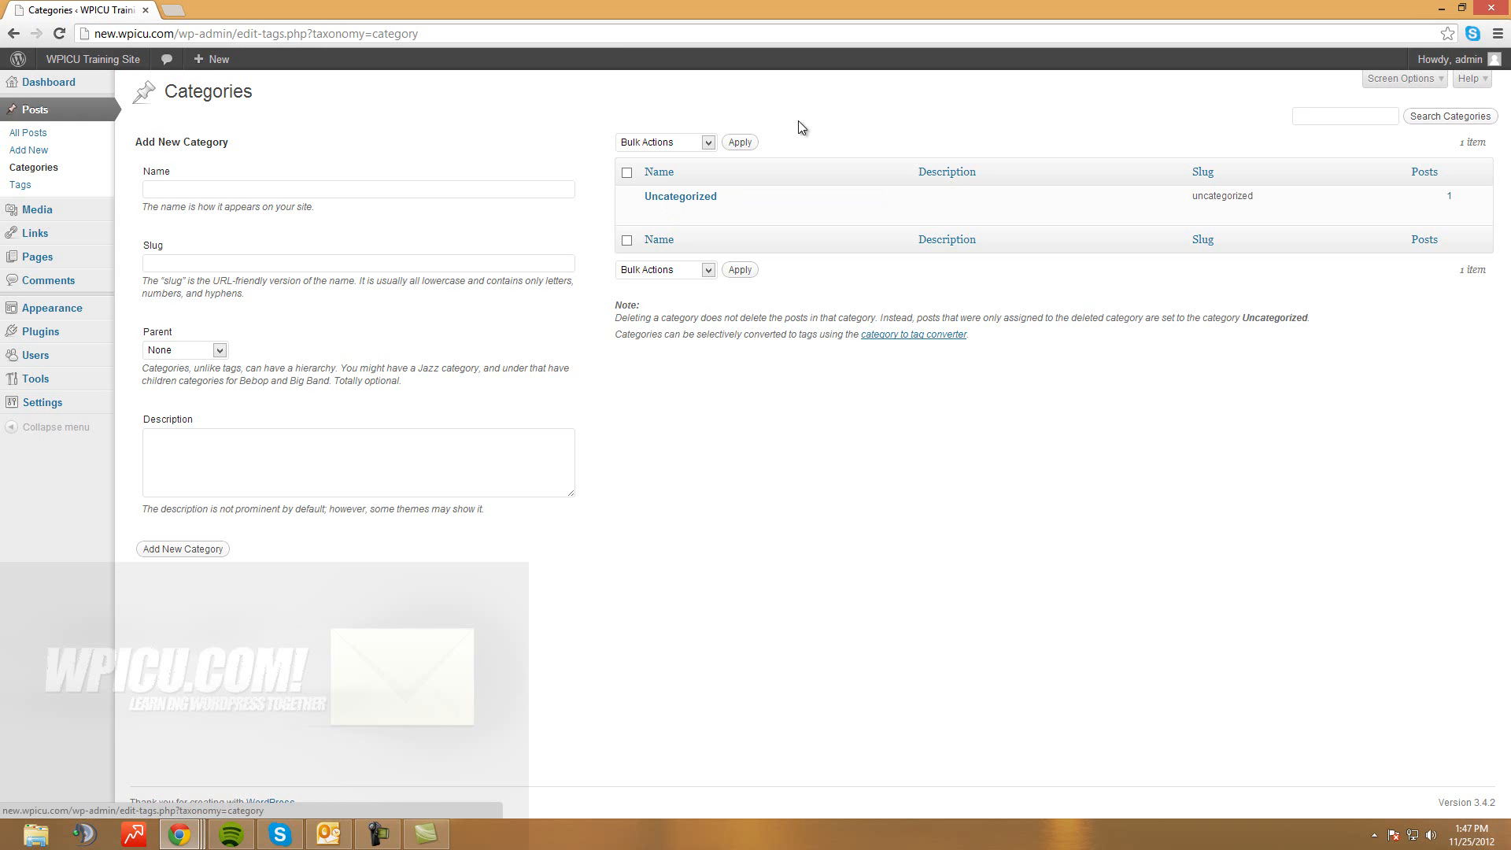
{"action": "left_click", "coordinate": [358, 189]}
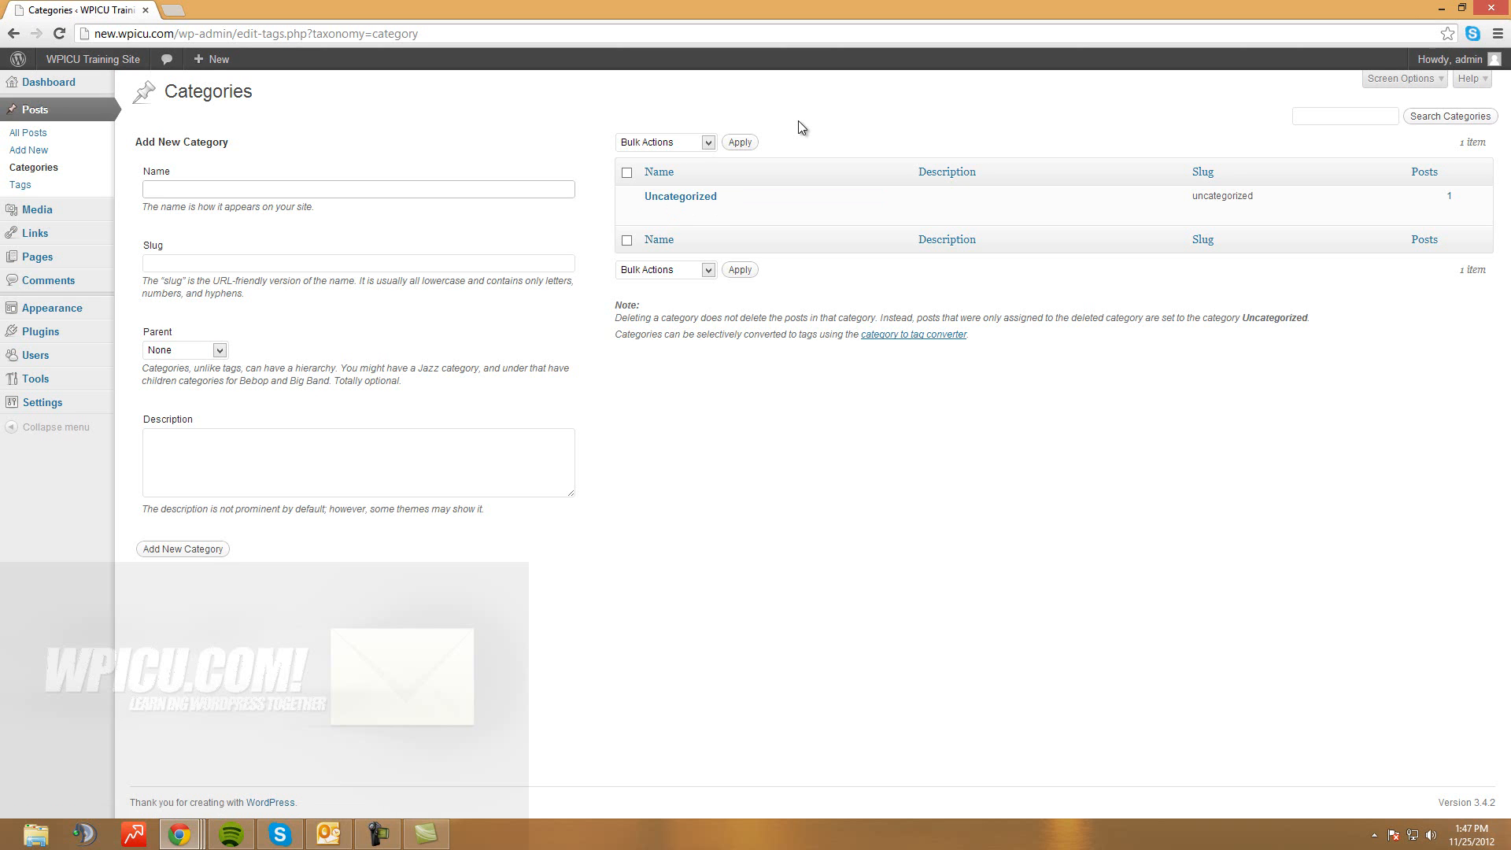
{"action": "type", "text": "WPICU Team"}
{"action": "key", "text": "Tab"}
{"action": "key", "text": "Tab"}
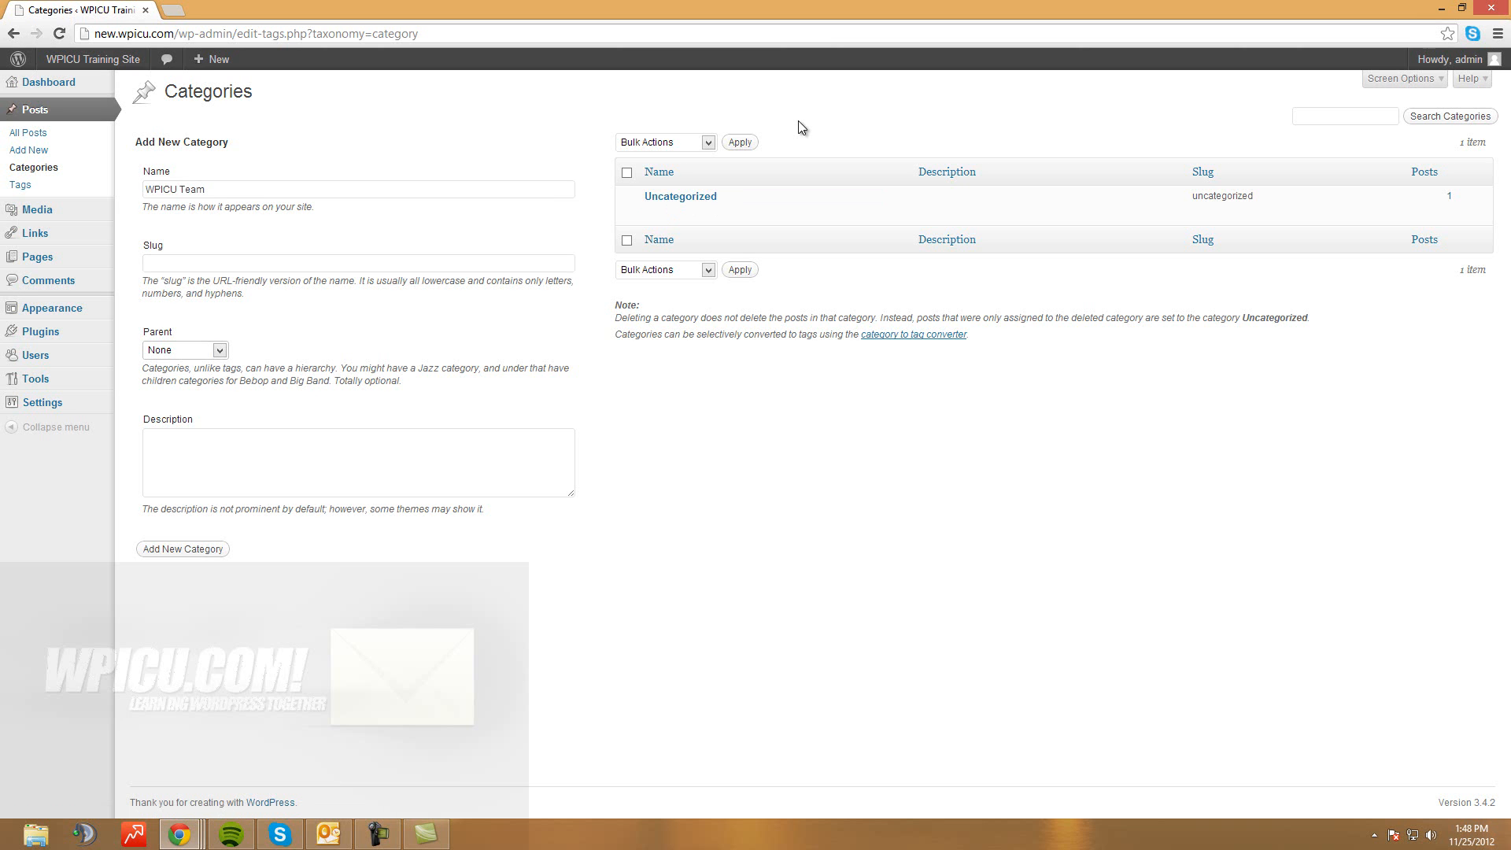
{"action": "key", "text": "Tab"}
{"action": "key", "text": "Tab"}
{"action": "key", "text": "Return"}
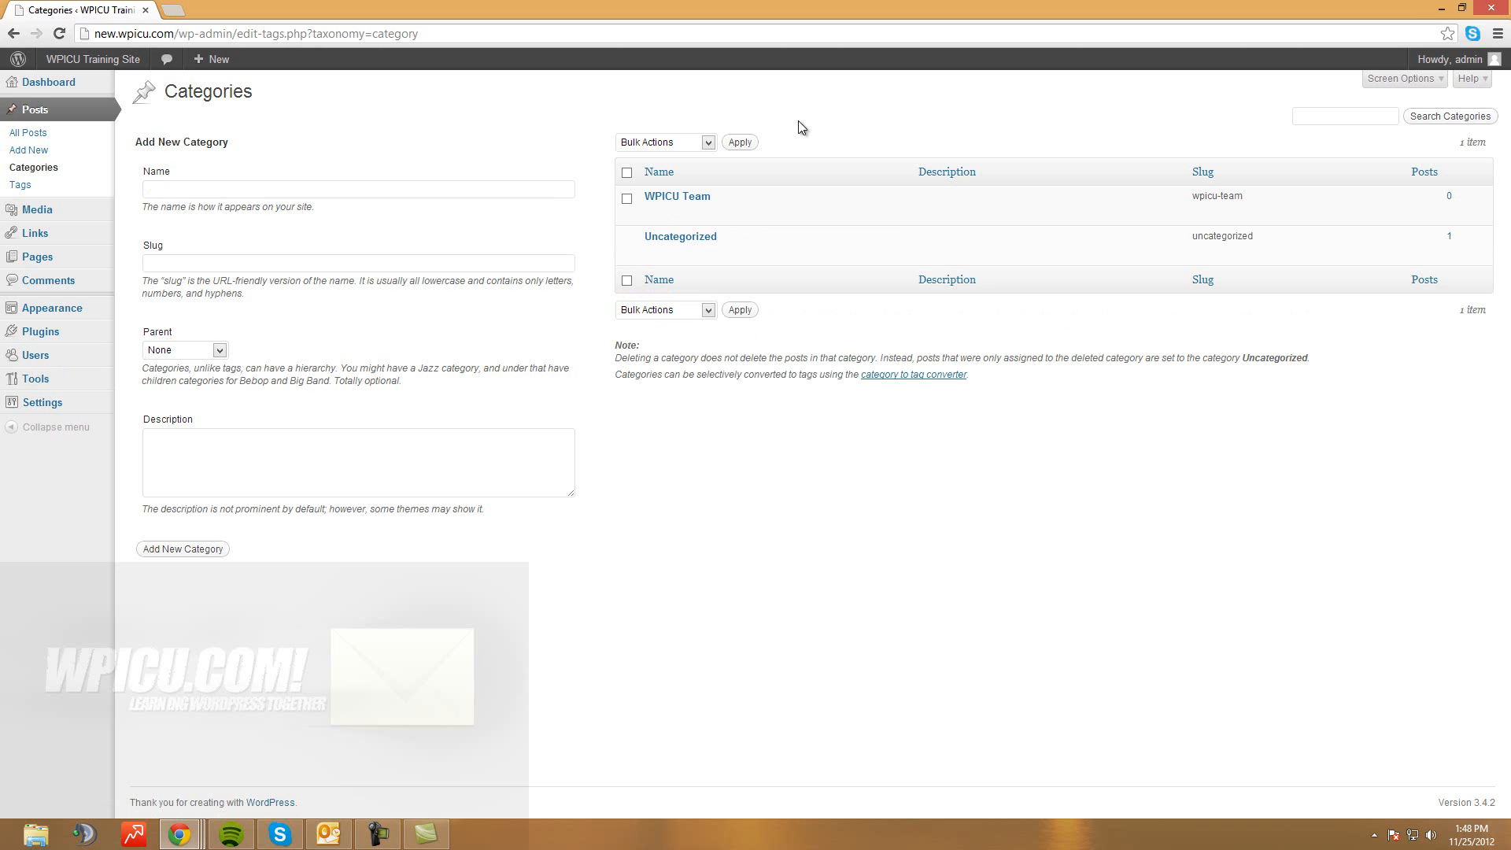
{"action": "mouse_move", "coordinate": [677, 197]}
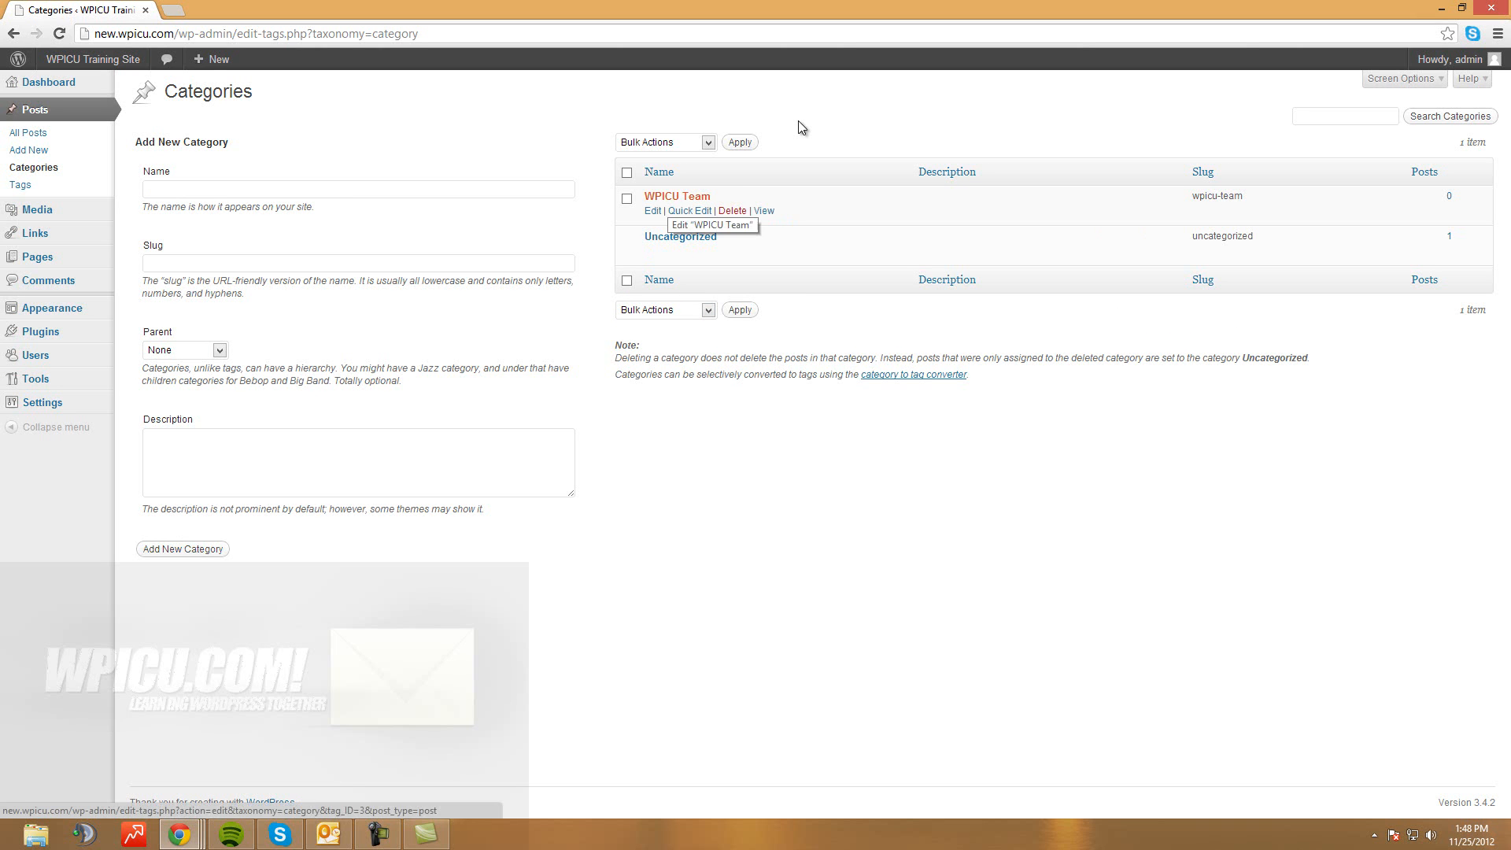
{"action": "mouse_move", "coordinate": [669, 238]}
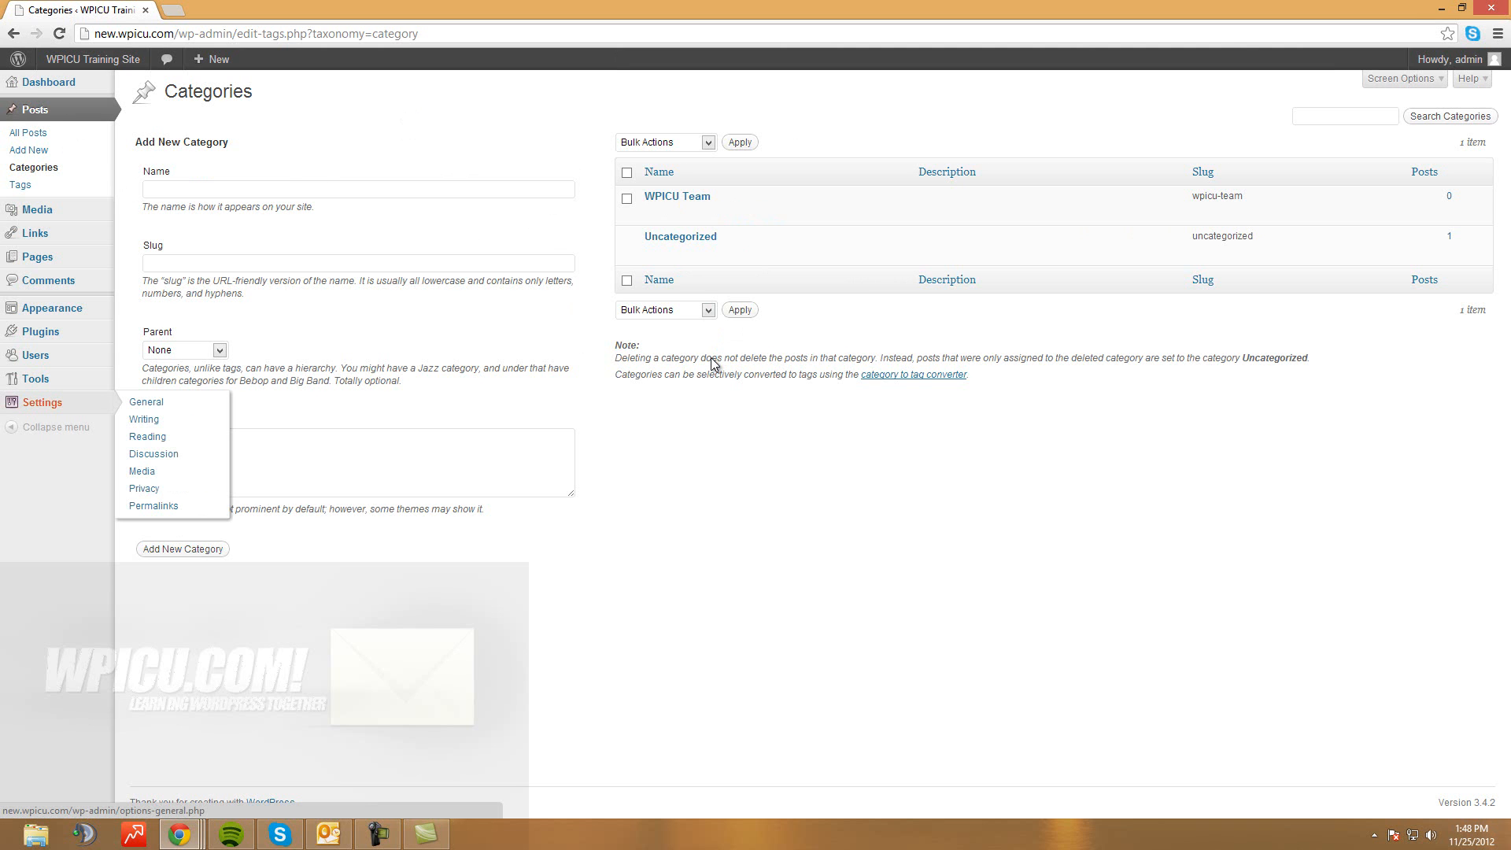
{"action": "key", "text": "Tab"}
Choose WPICU Team as the Default Post Category and save the Writing Settings
{"action": "key", "text": "Return"}
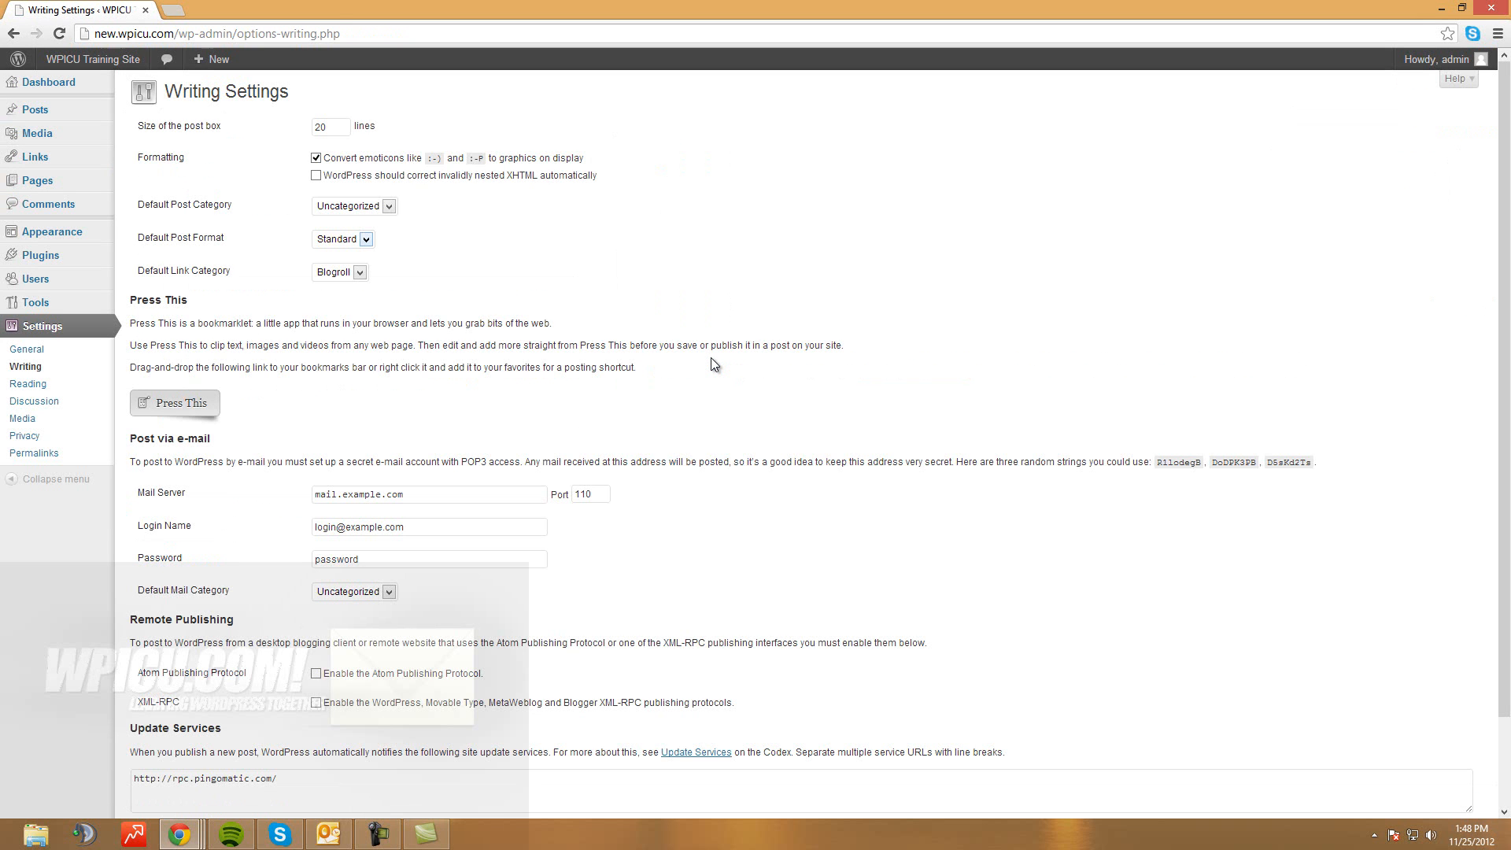
{"action": "left_click_drag", "start_coordinate": [153, 204], "coordinate": [233, 205]}
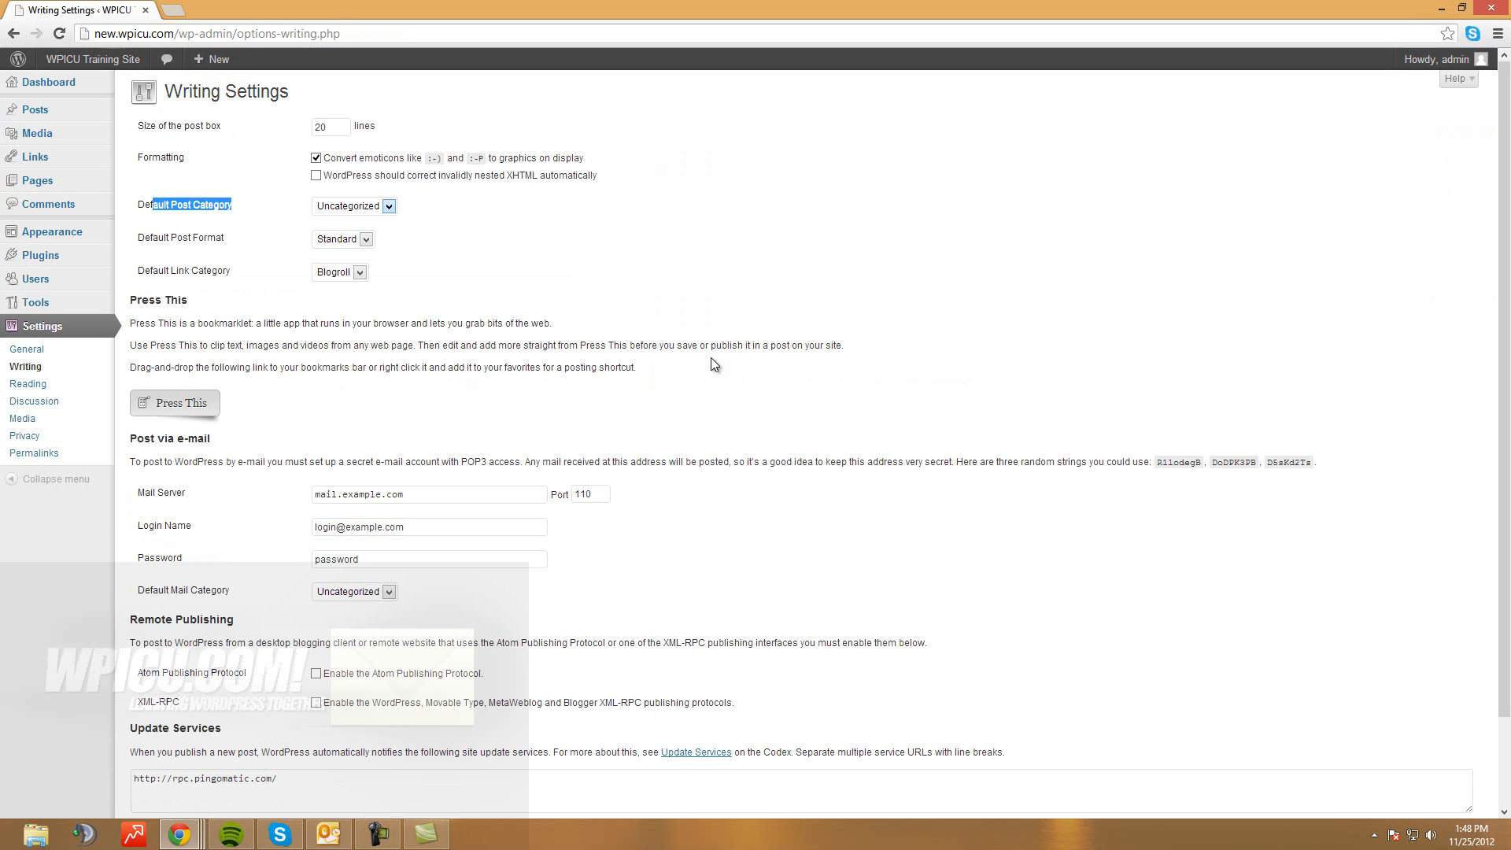
{"action": "left_click", "coordinate": [387, 206]}
{"action": "left_click", "coordinate": [352, 235]}
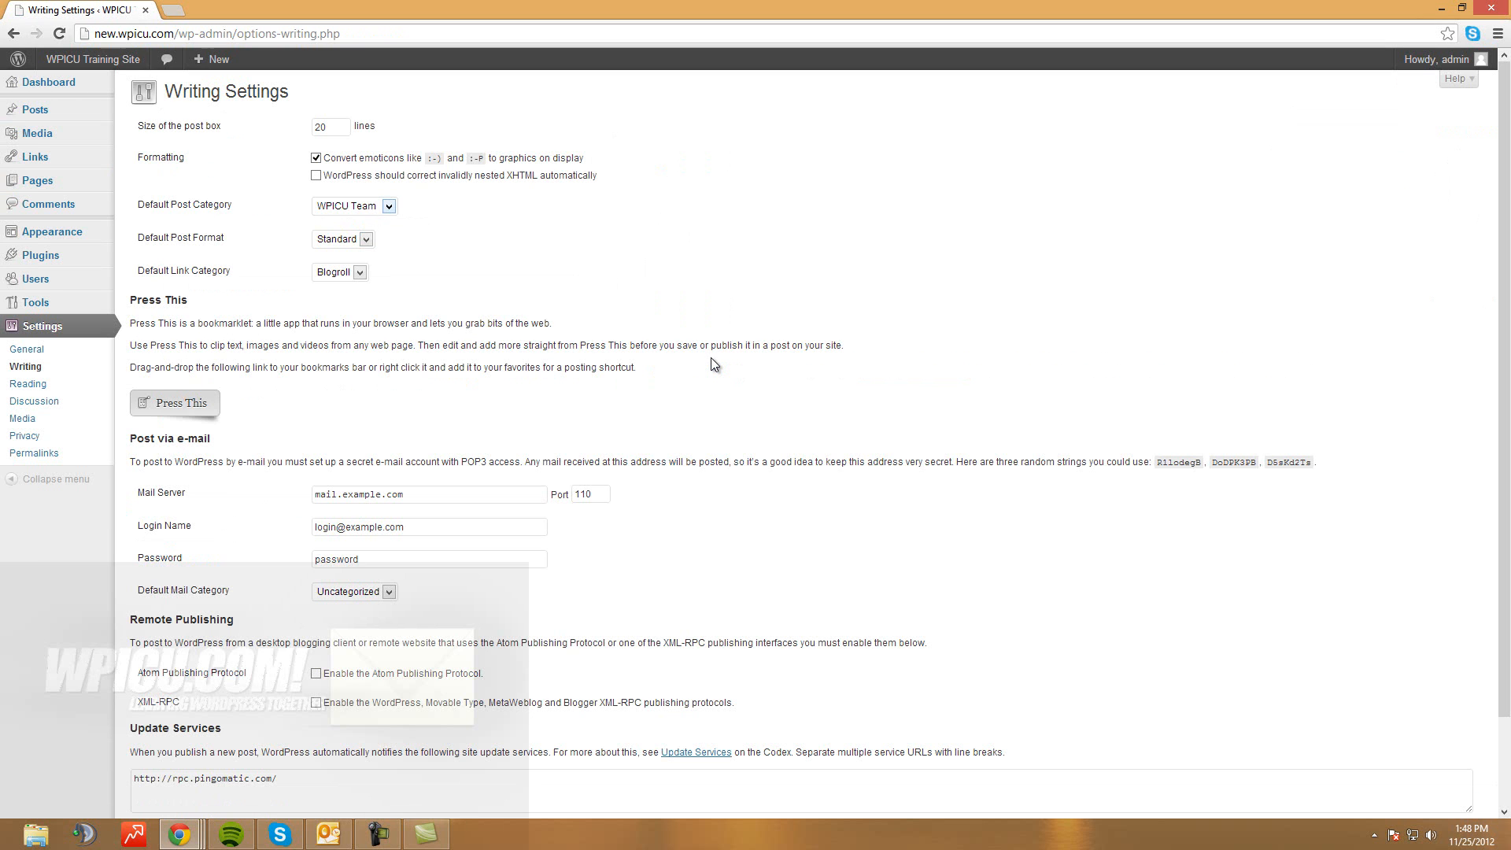
{"action": "left_click", "coordinate": [389, 206]}
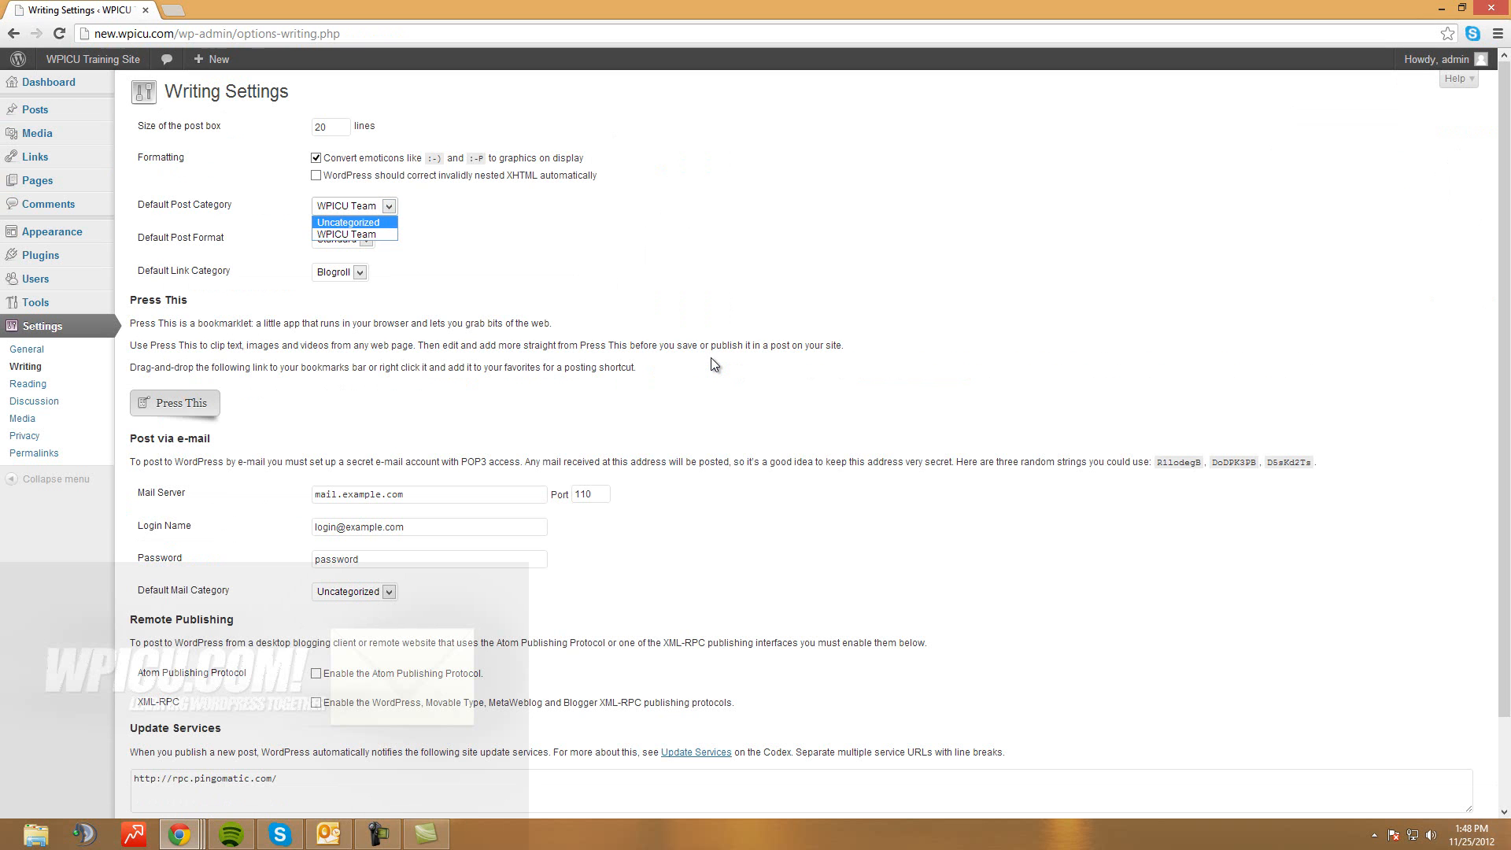
{"action": "left_click", "coordinate": [711, 357]}
{"action": "left_click", "coordinate": [710, 357]}
{"action": "scroll", "coordinate": [711, 358], "scroll_direction": "down", "scroll_amount": 3}
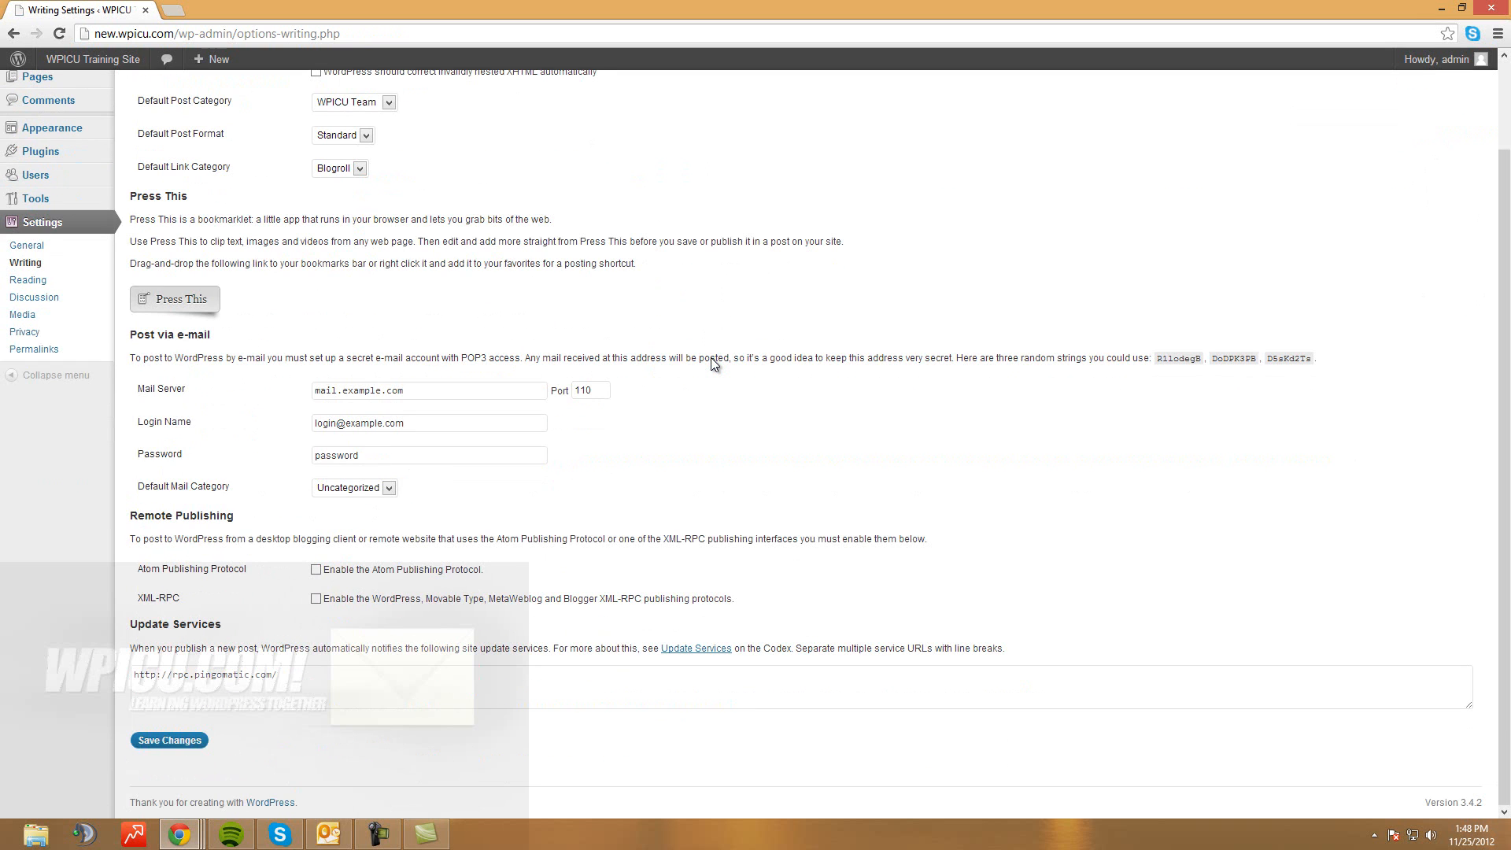
{"action": "left_click", "coordinate": [170, 740]}
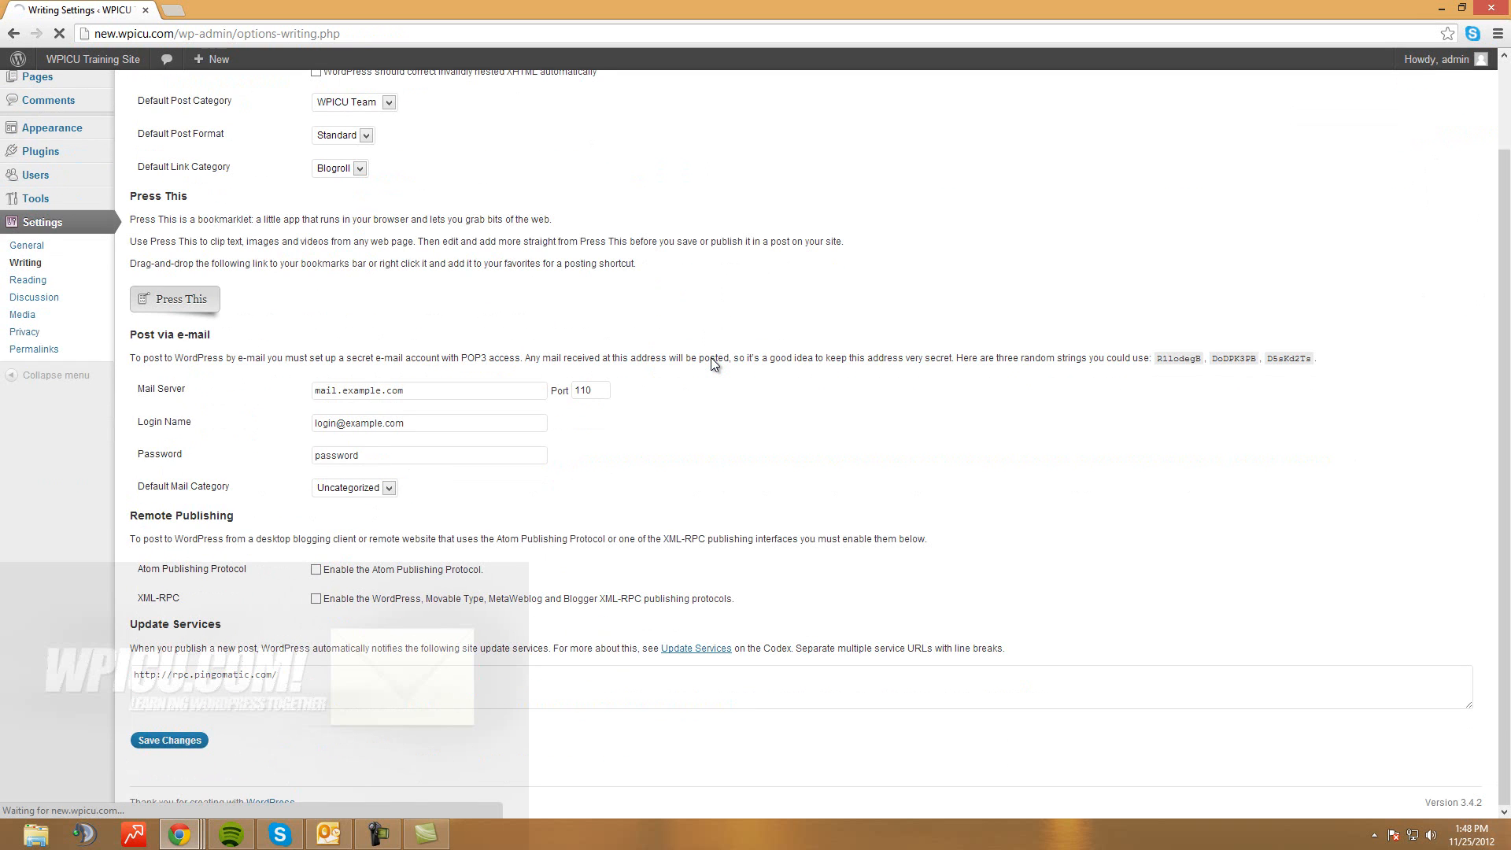
Open the All Posts list, then preview the live site in a new tab and come back
{"action": "mouse_move", "coordinate": [34, 110]}
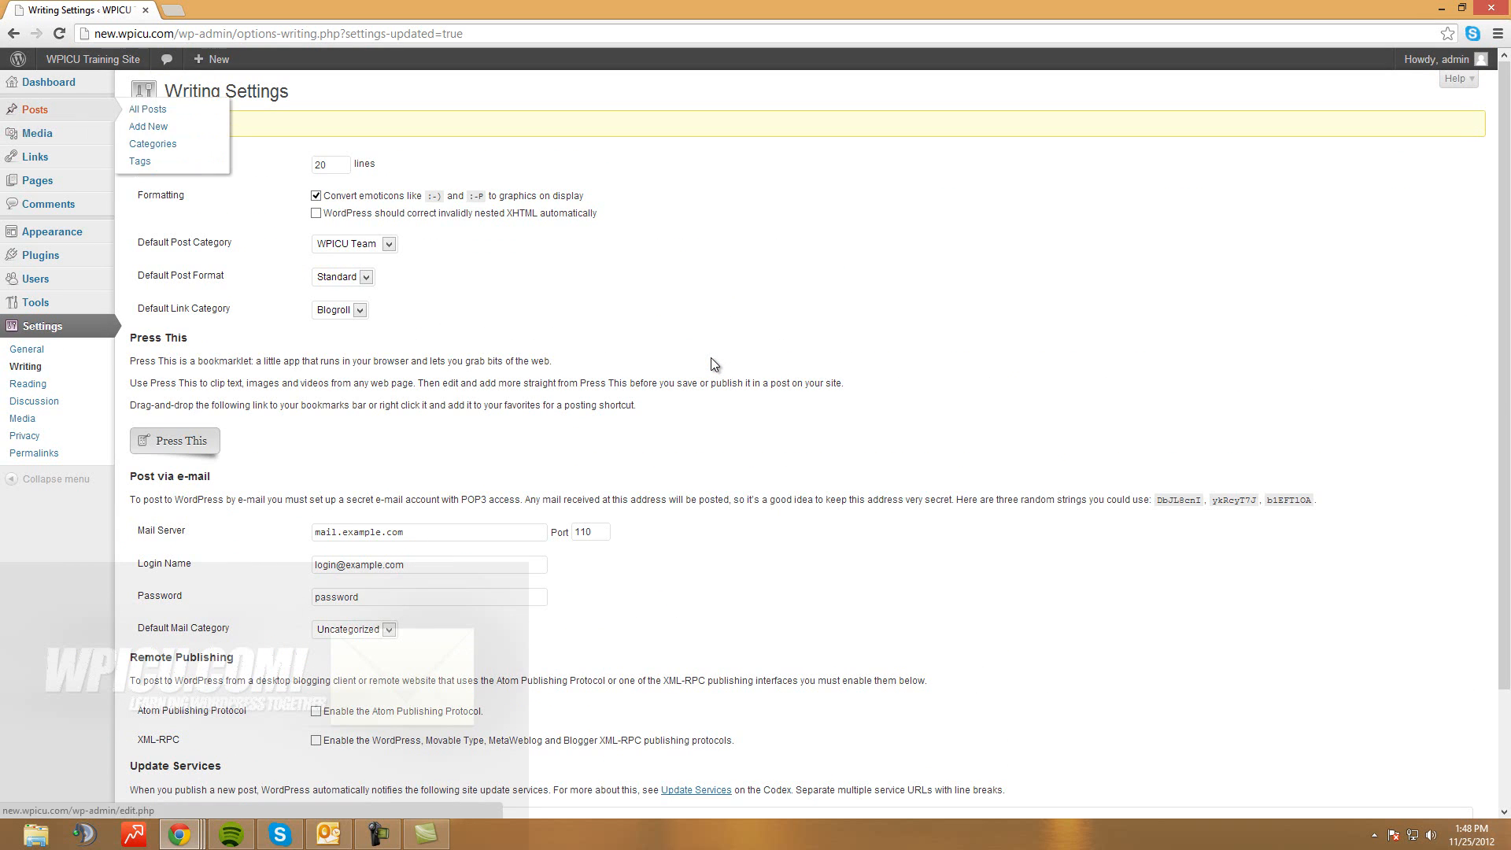
{"action": "left_click", "coordinate": [147, 110]}
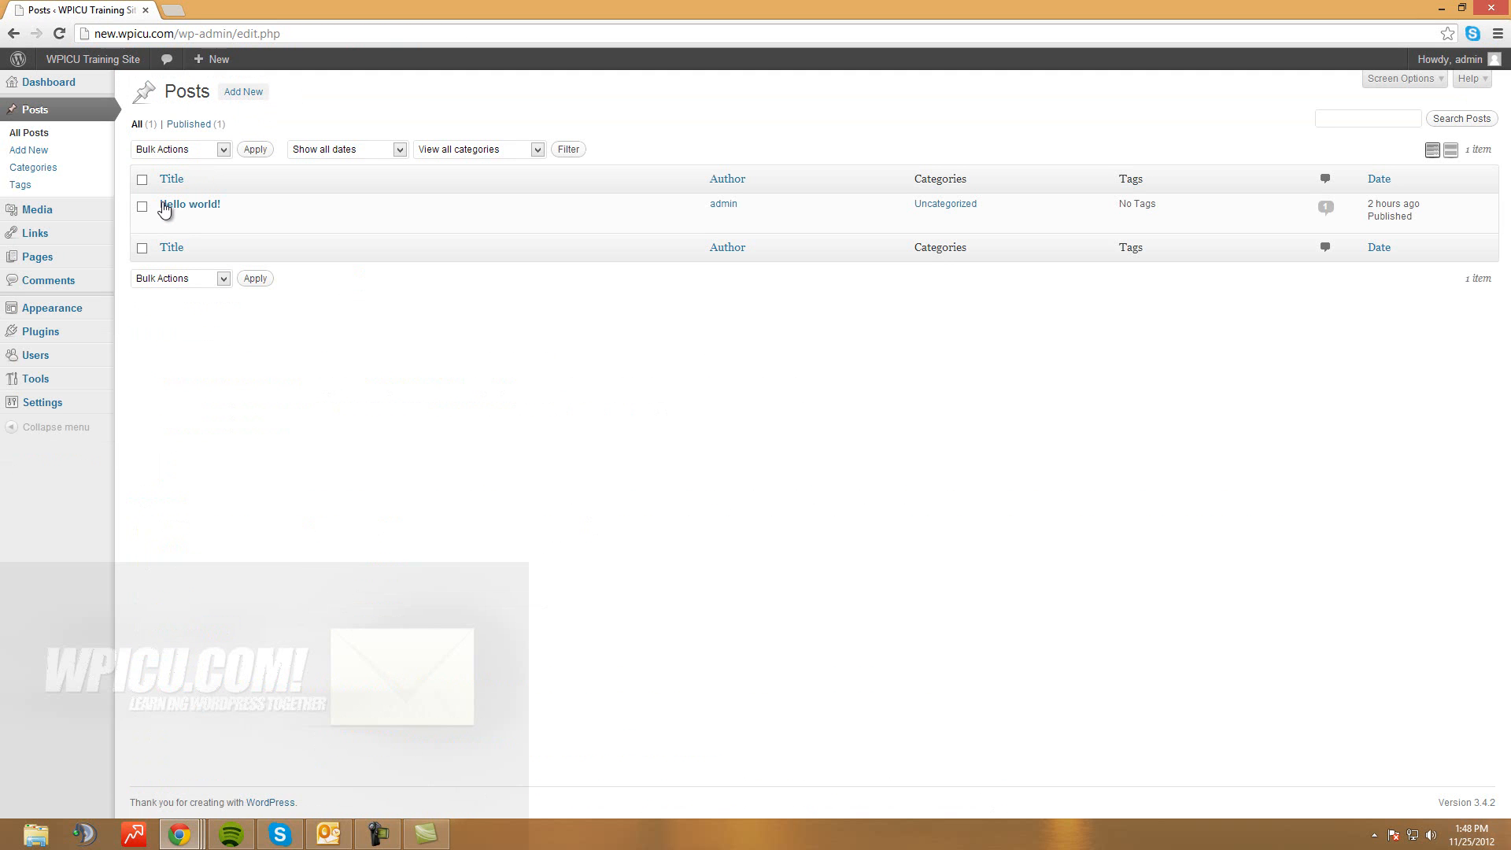
{"action": "right_click", "coordinate": [95, 82]}
{"action": "left_click", "coordinate": [130, 91]}
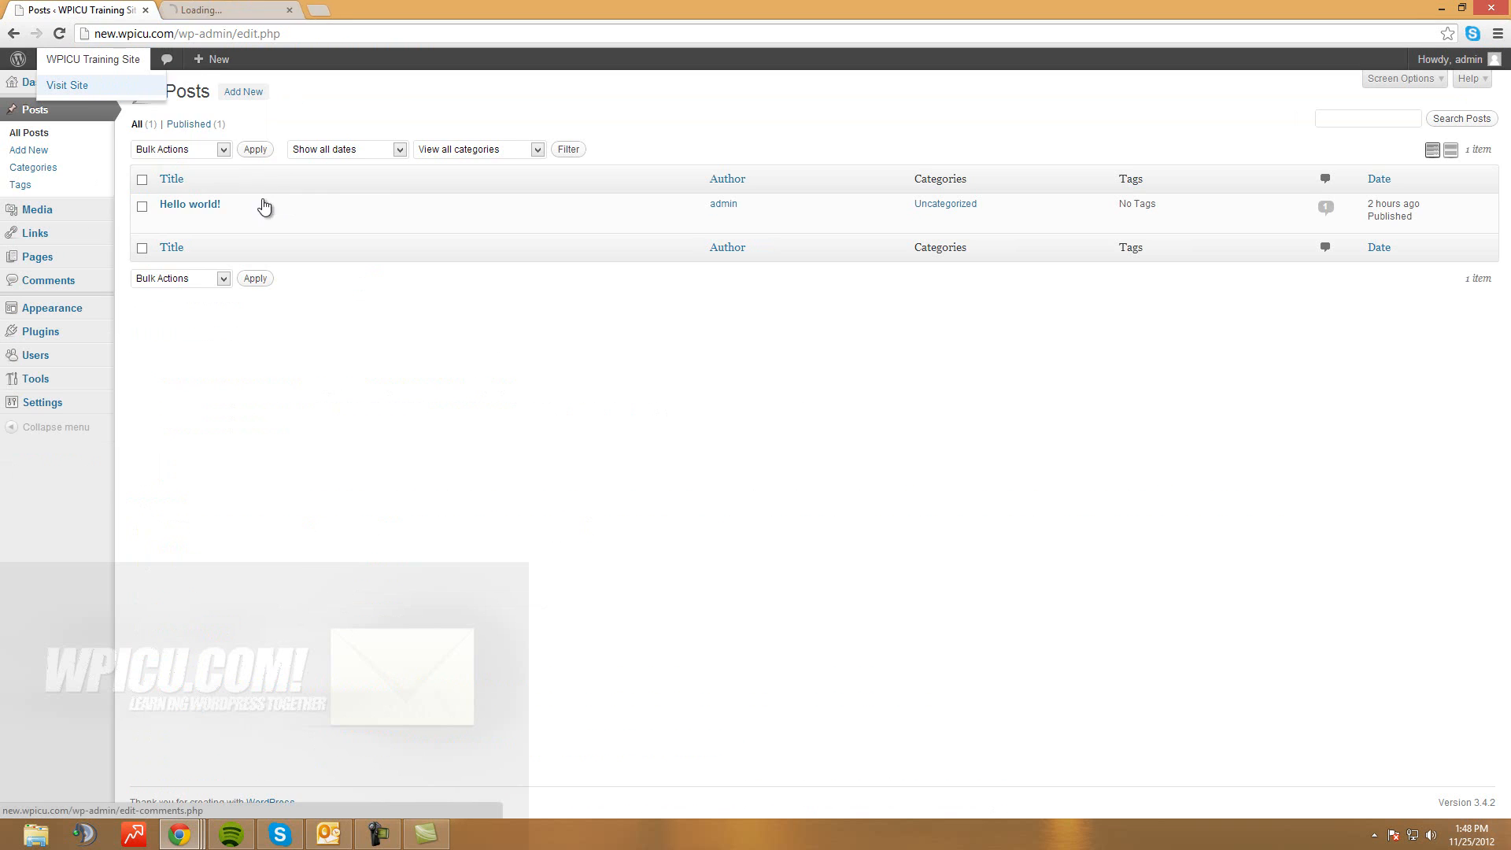
{"action": "key", "text": "ctrl+Tab"}
{"action": "scroll", "coordinate": [352, 251], "scroll_direction": "down", "scroll_amount": 3}
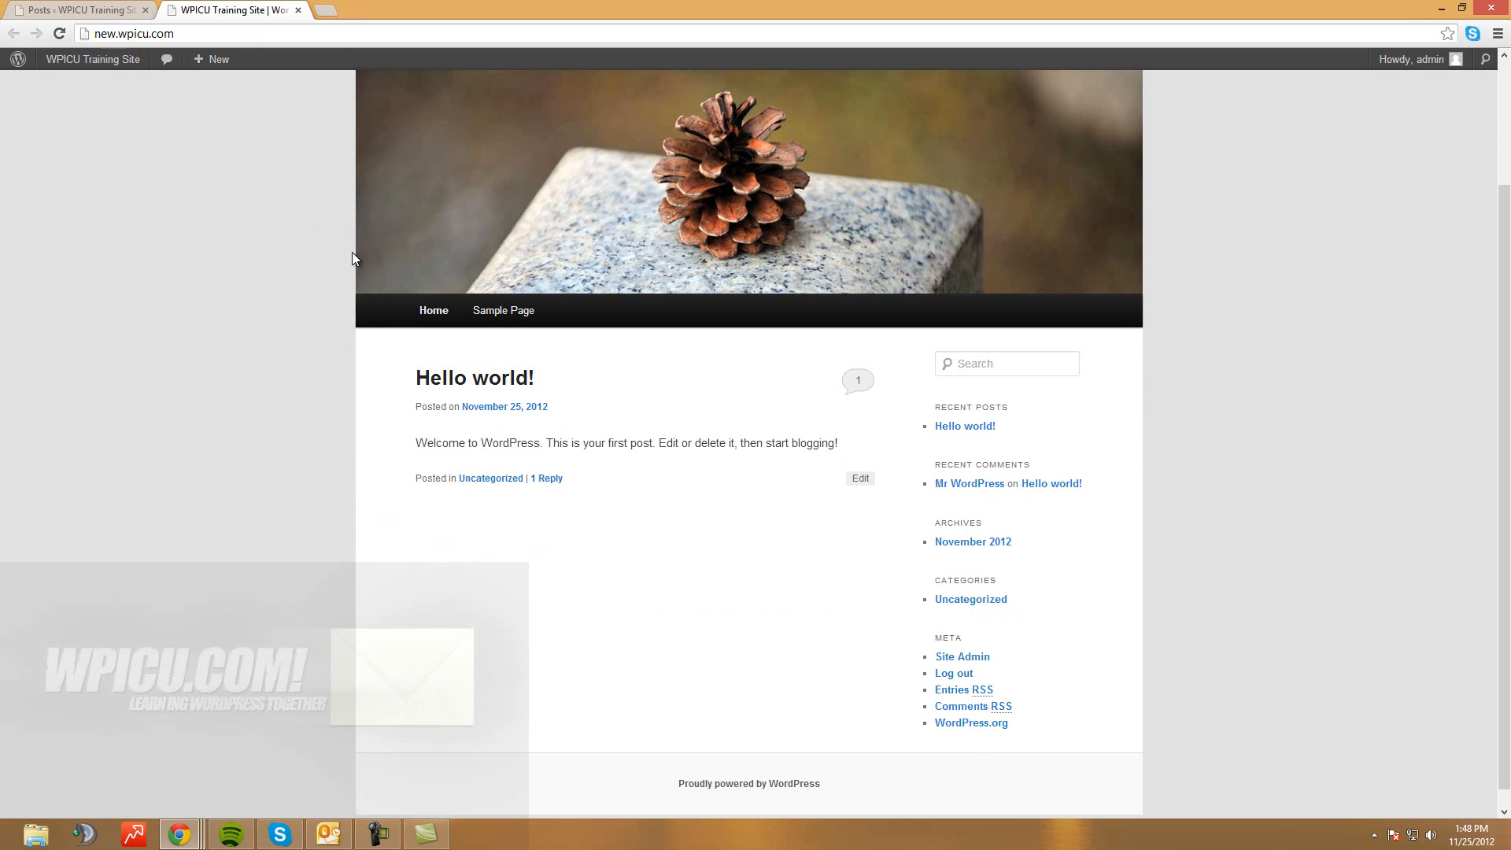
{"action": "scroll", "coordinate": [270, 213], "scroll_direction": "up", "scroll_amount": 1}
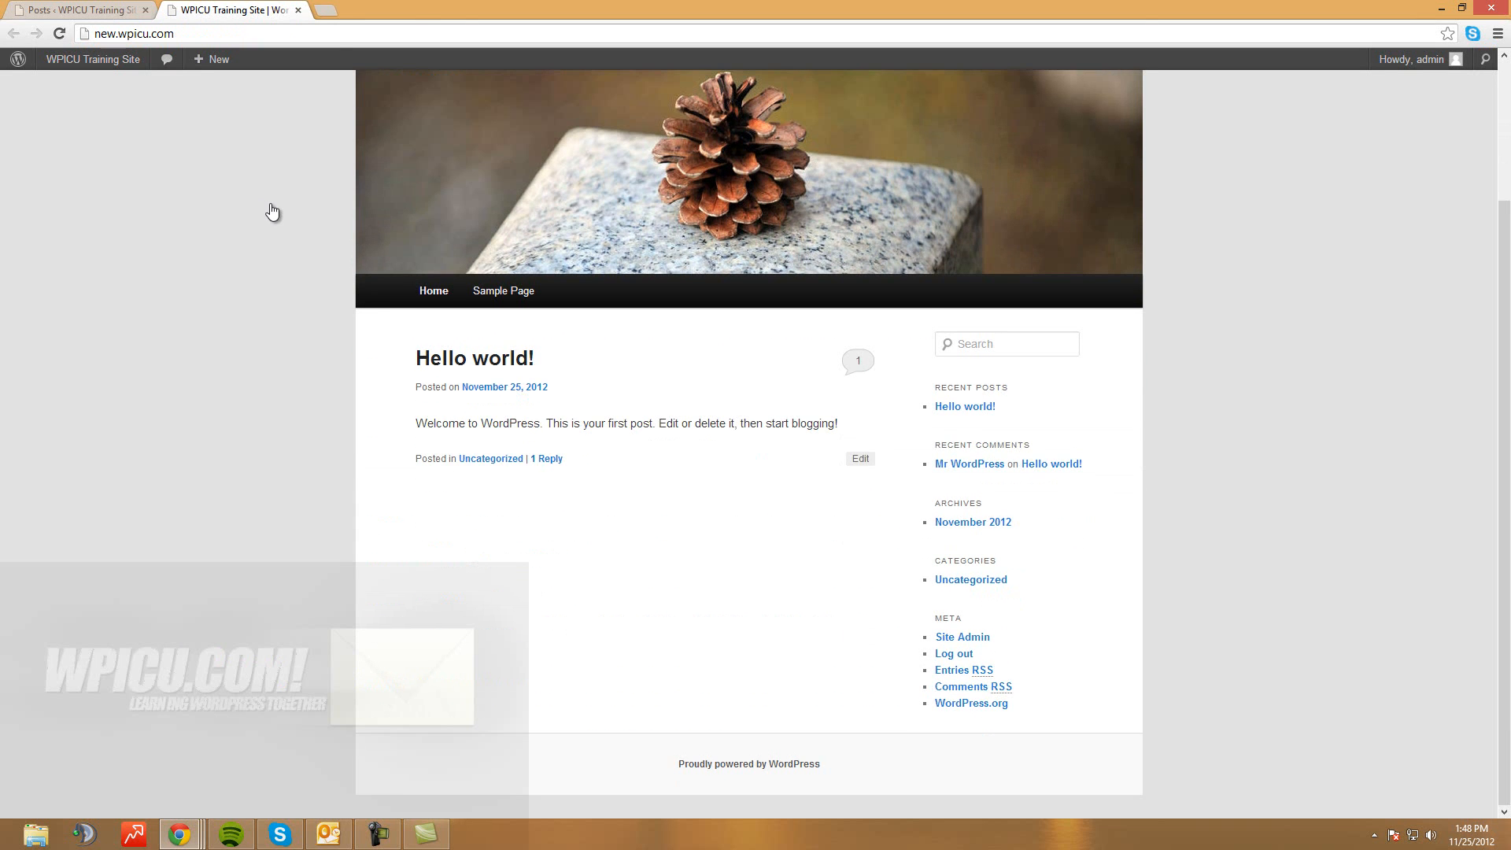
{"action": "key", "text": "ctrl+Tab"}
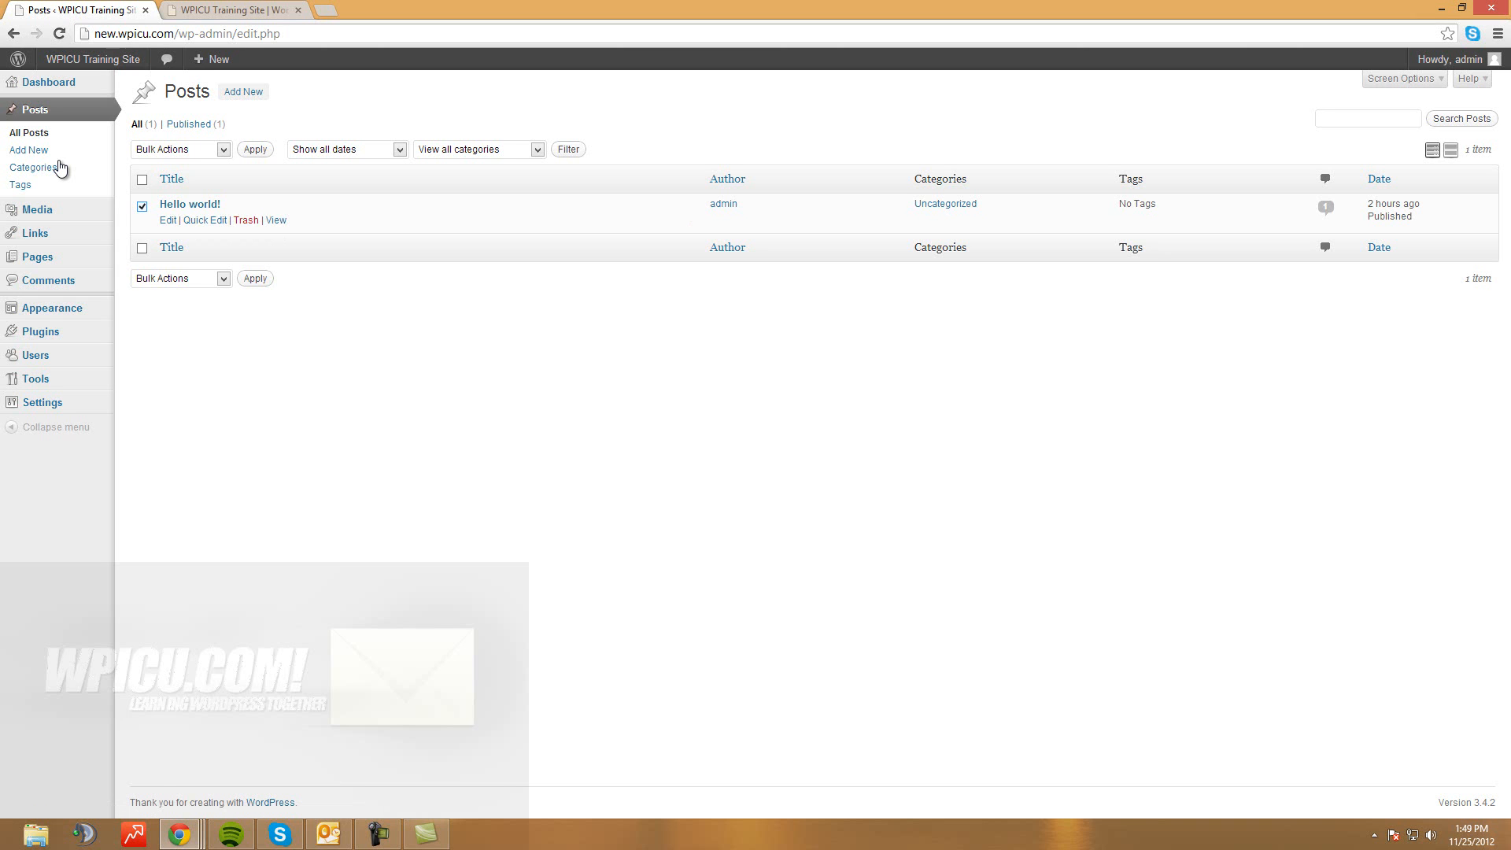
Move the Hello world! post to the Trash
{"action": "left_click", "coordinate": [223, 150]}
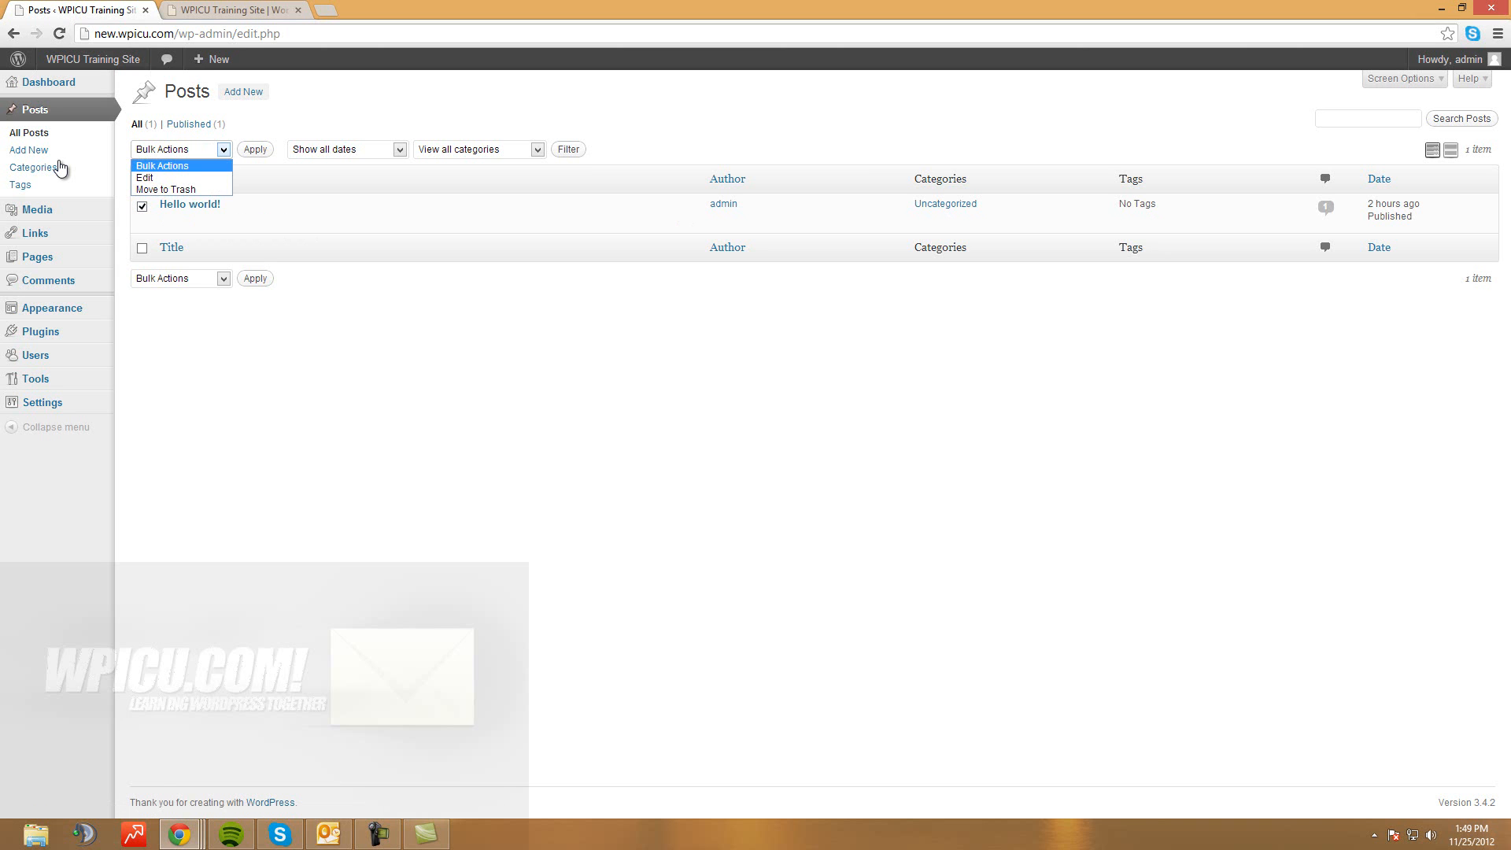
{"action": "key", "text": "Down"}
{"action": "key", "text": "Down"}
{"action": "key", "text": "Return"}
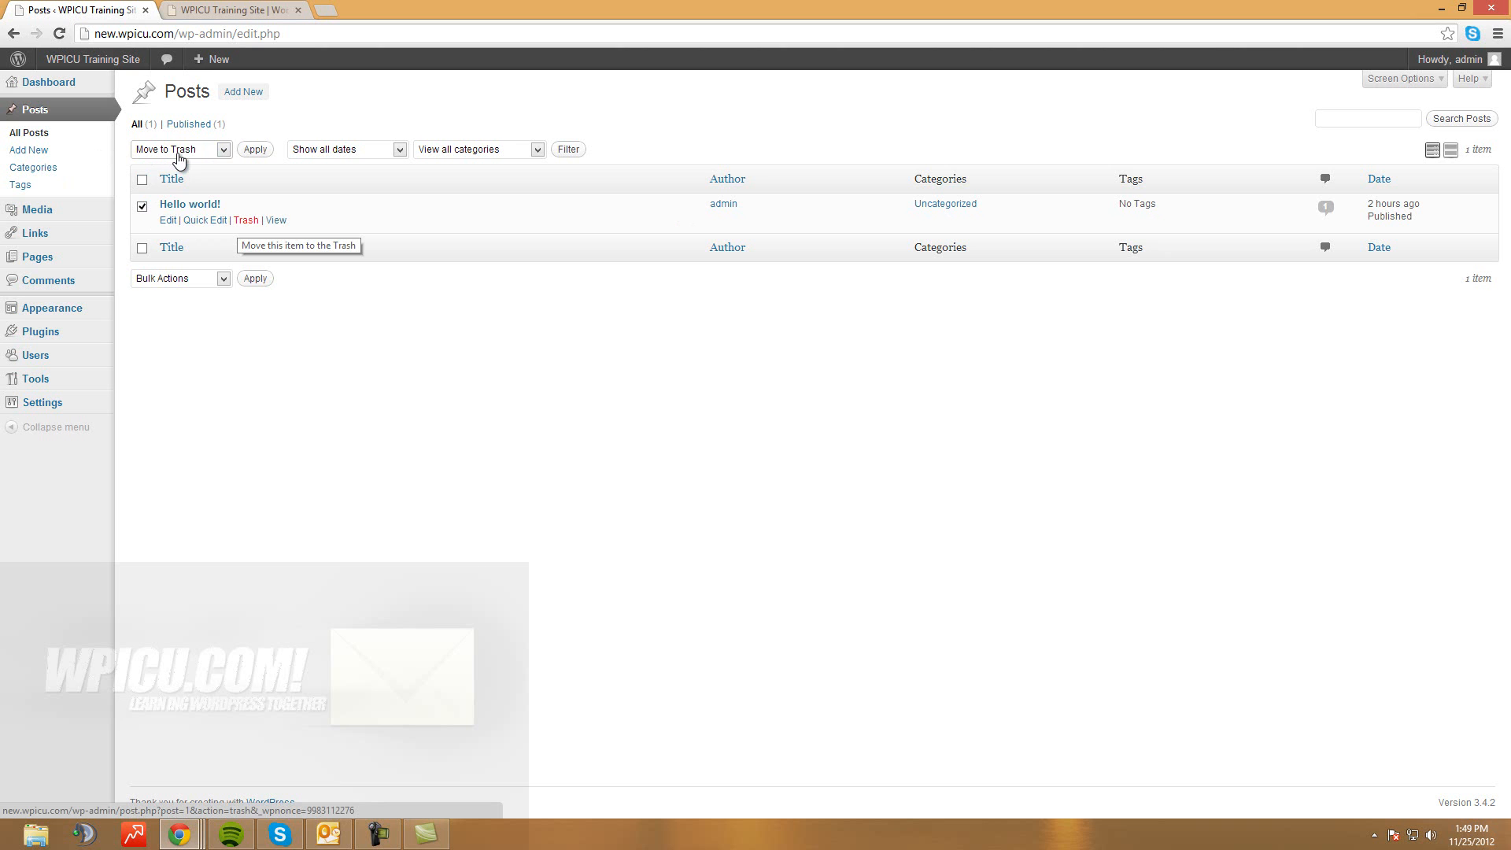
{"action": "left_click", "coordinate": [245, 220]}
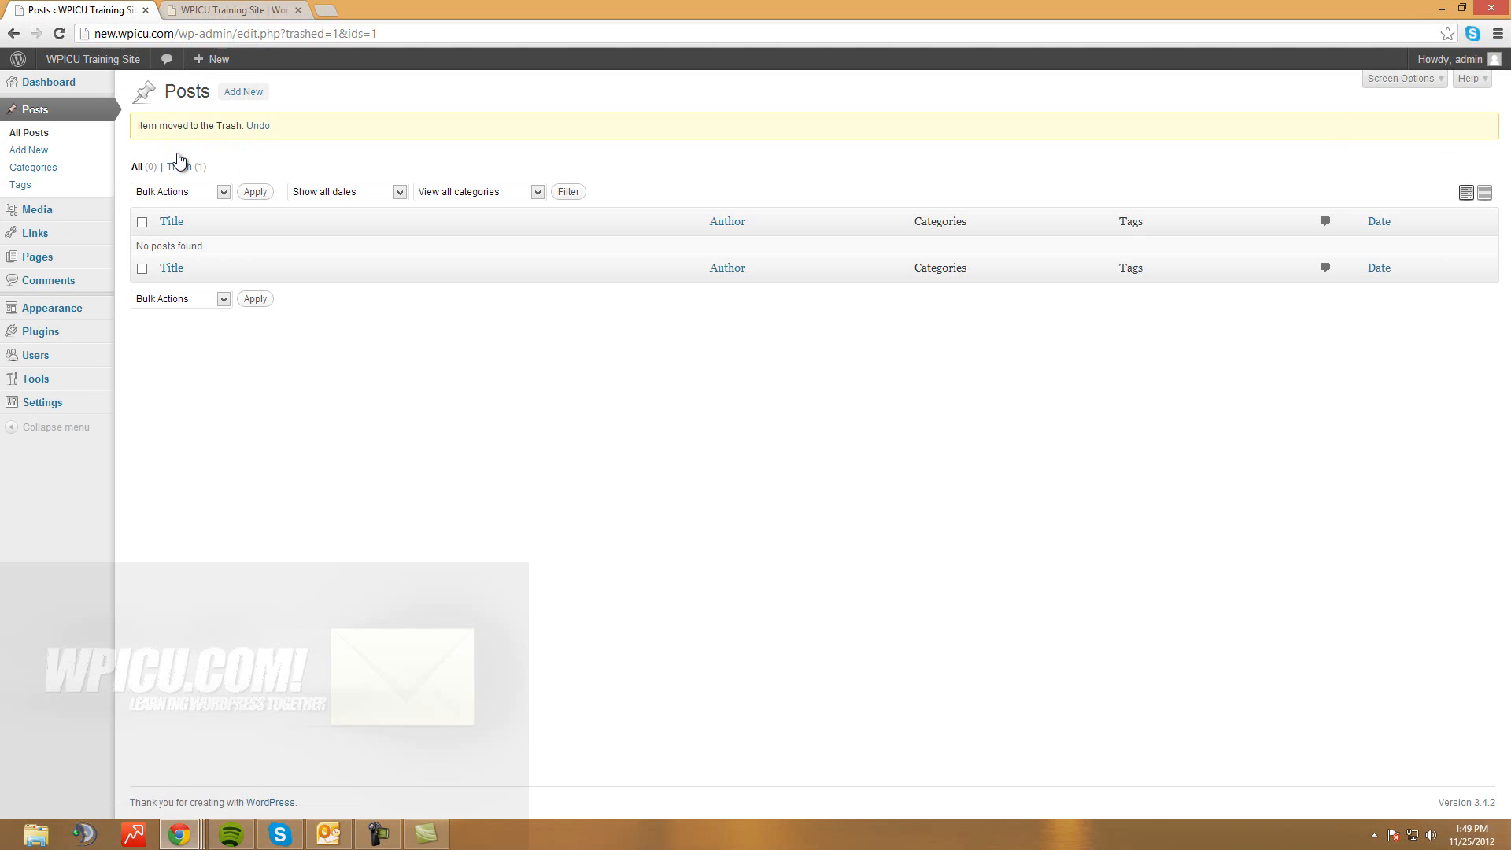
Reload the live site to confirm no posts remain, then start a new post
{"action": "key", "text": "ctrl+Tab"}
{"action": "key", "text": "F5"}
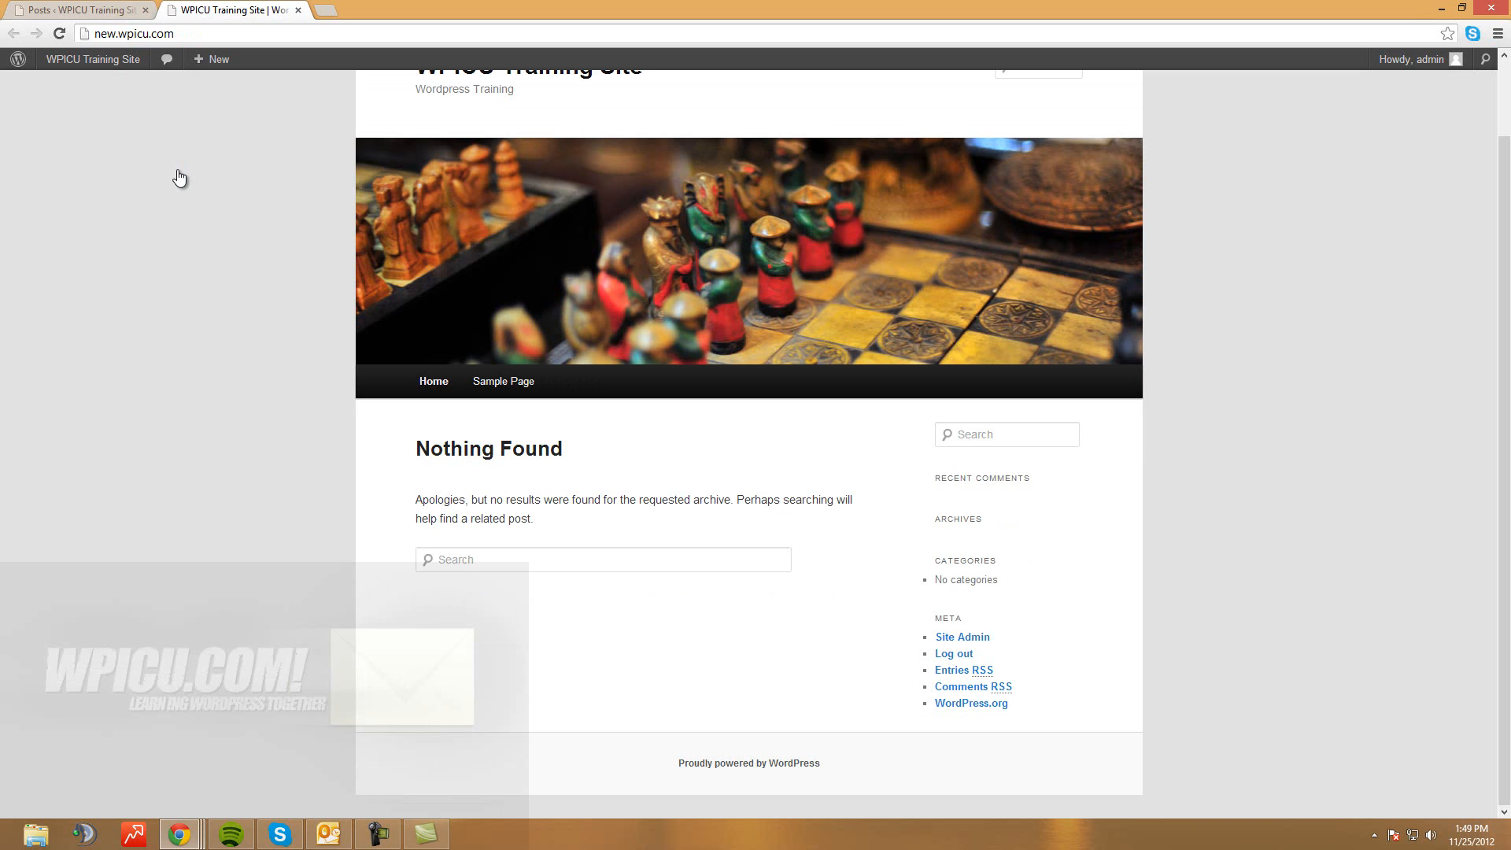
{"action": "key", "text": "ctrl+shift+Tab"}
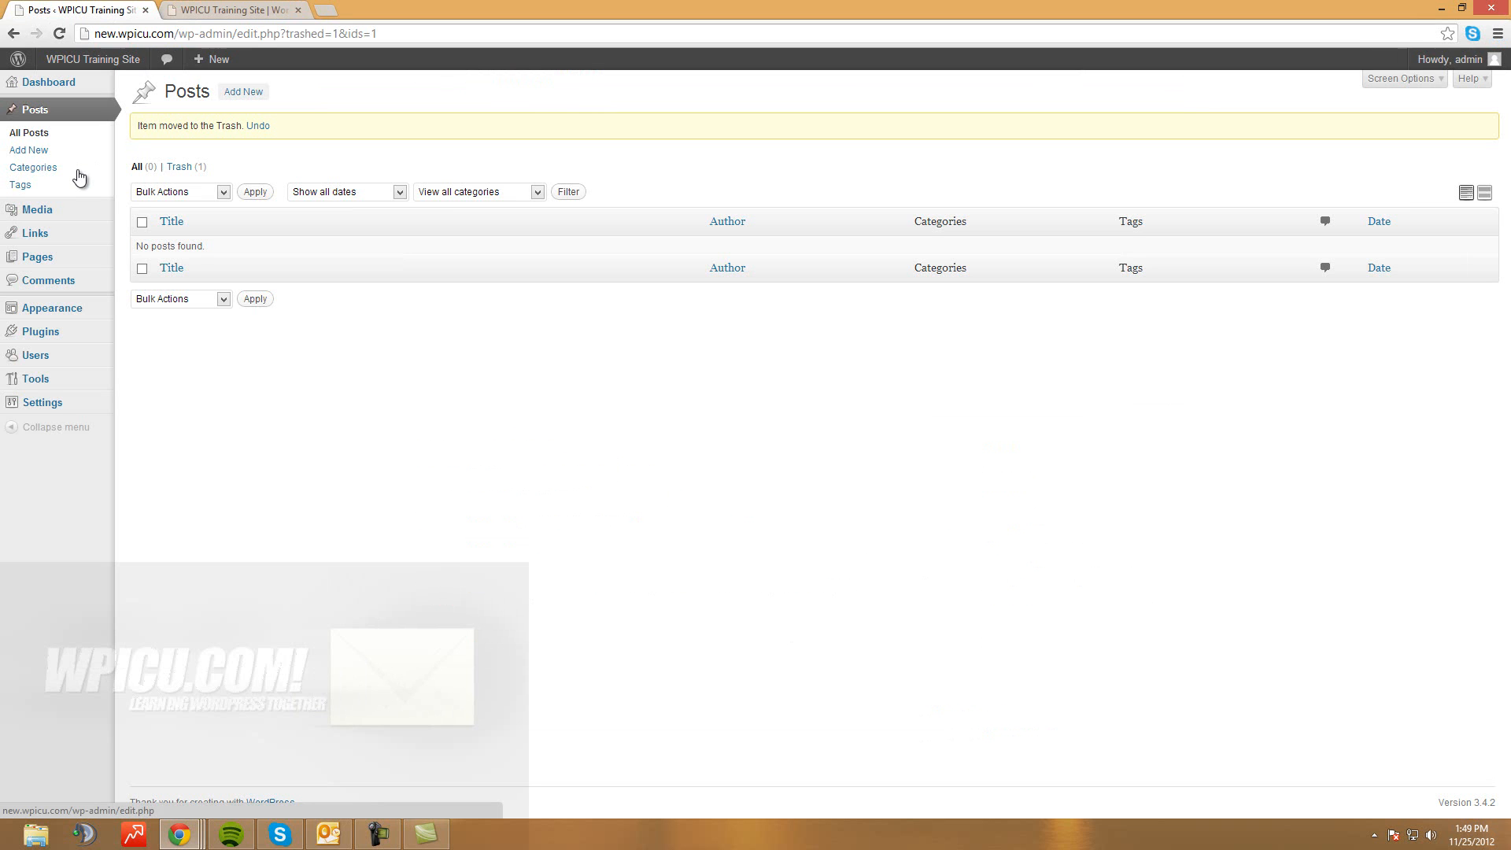
{"action": "left_click", "coordinate": [104, 173]}
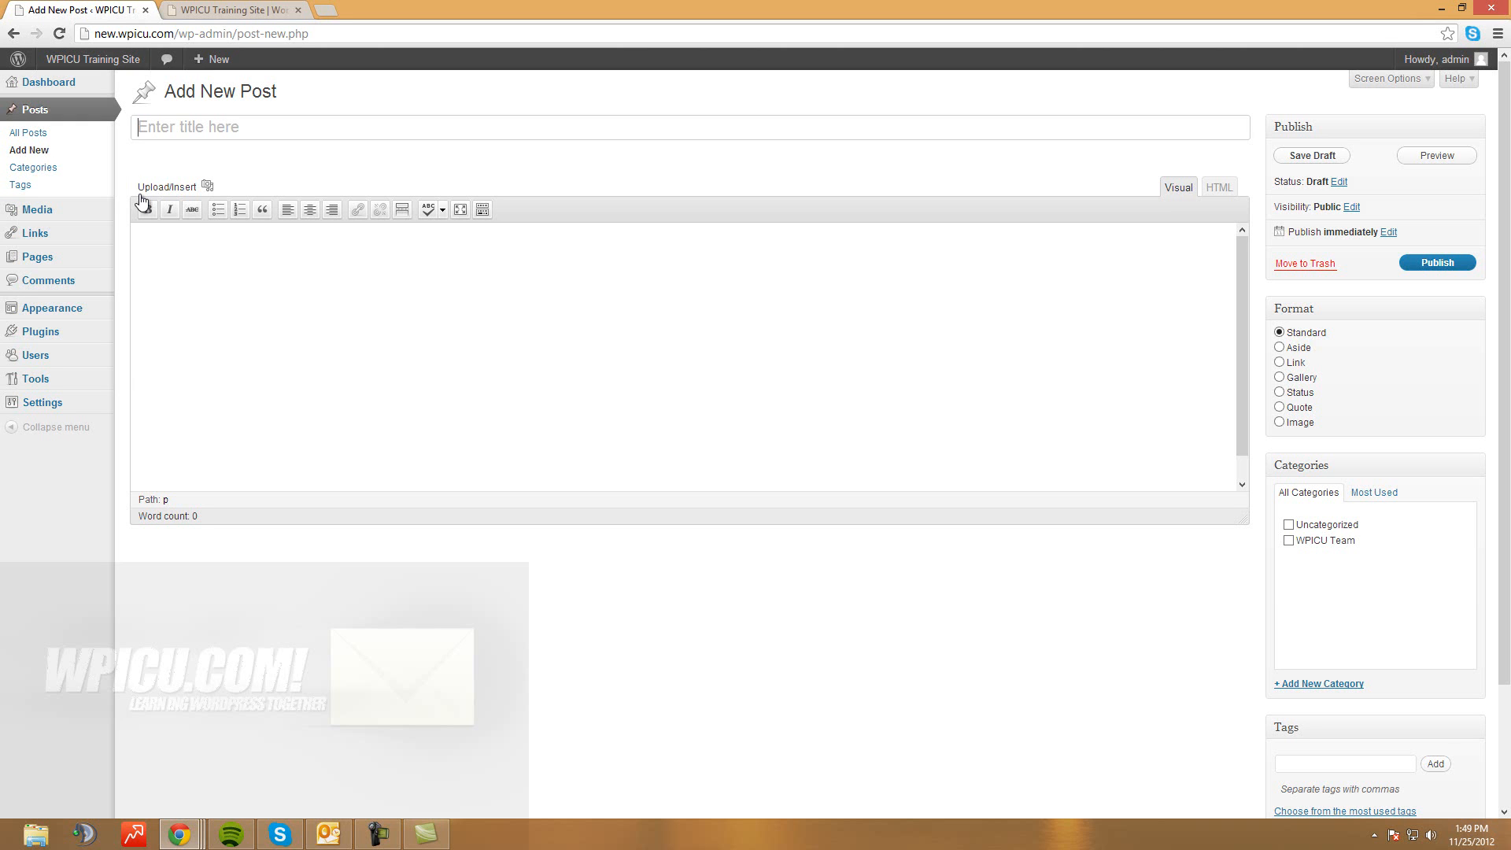
Title the new post 'Welcome to the wordpress ICU test post'
{"action": "key", "text": "shift"}
{"action": "type", "text": "Welcome to the wordpress"}
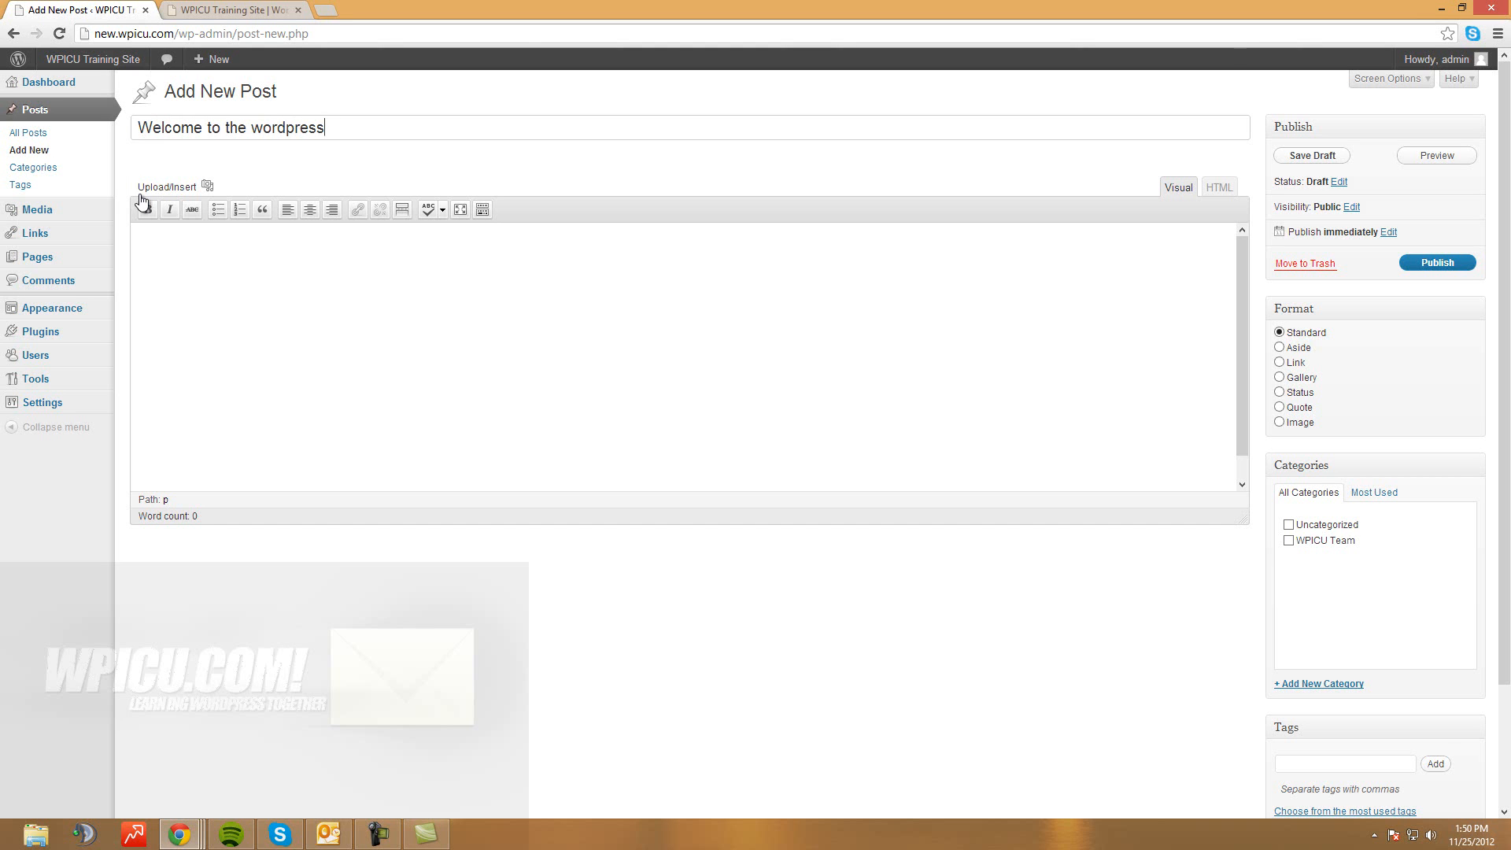
{"action": "type", "text": " ICU test post"}
{"action": "key", "text": "Tab"}
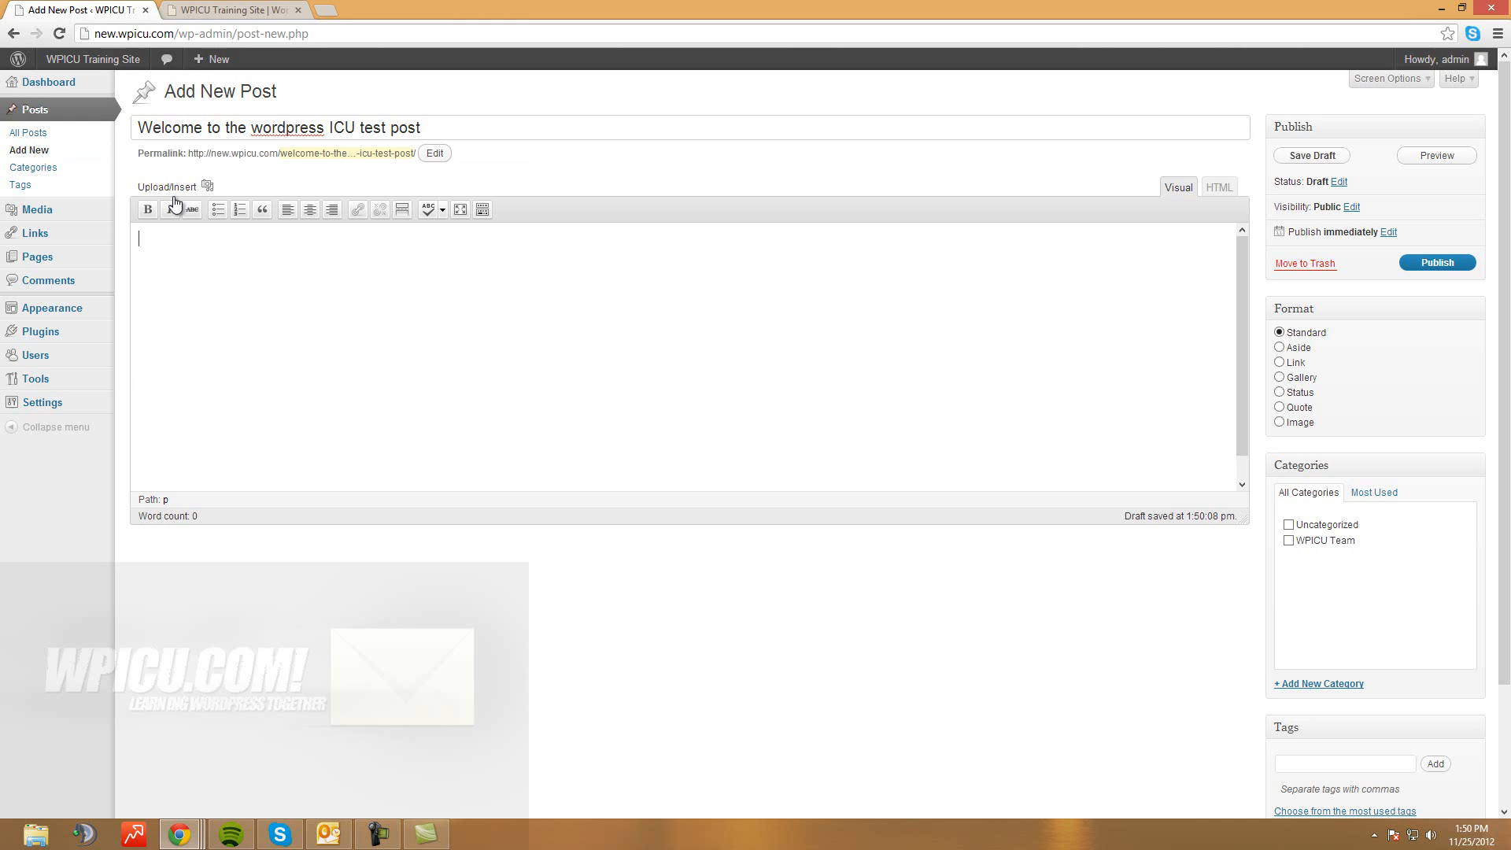
{"action": "key", "text": "Tab"}
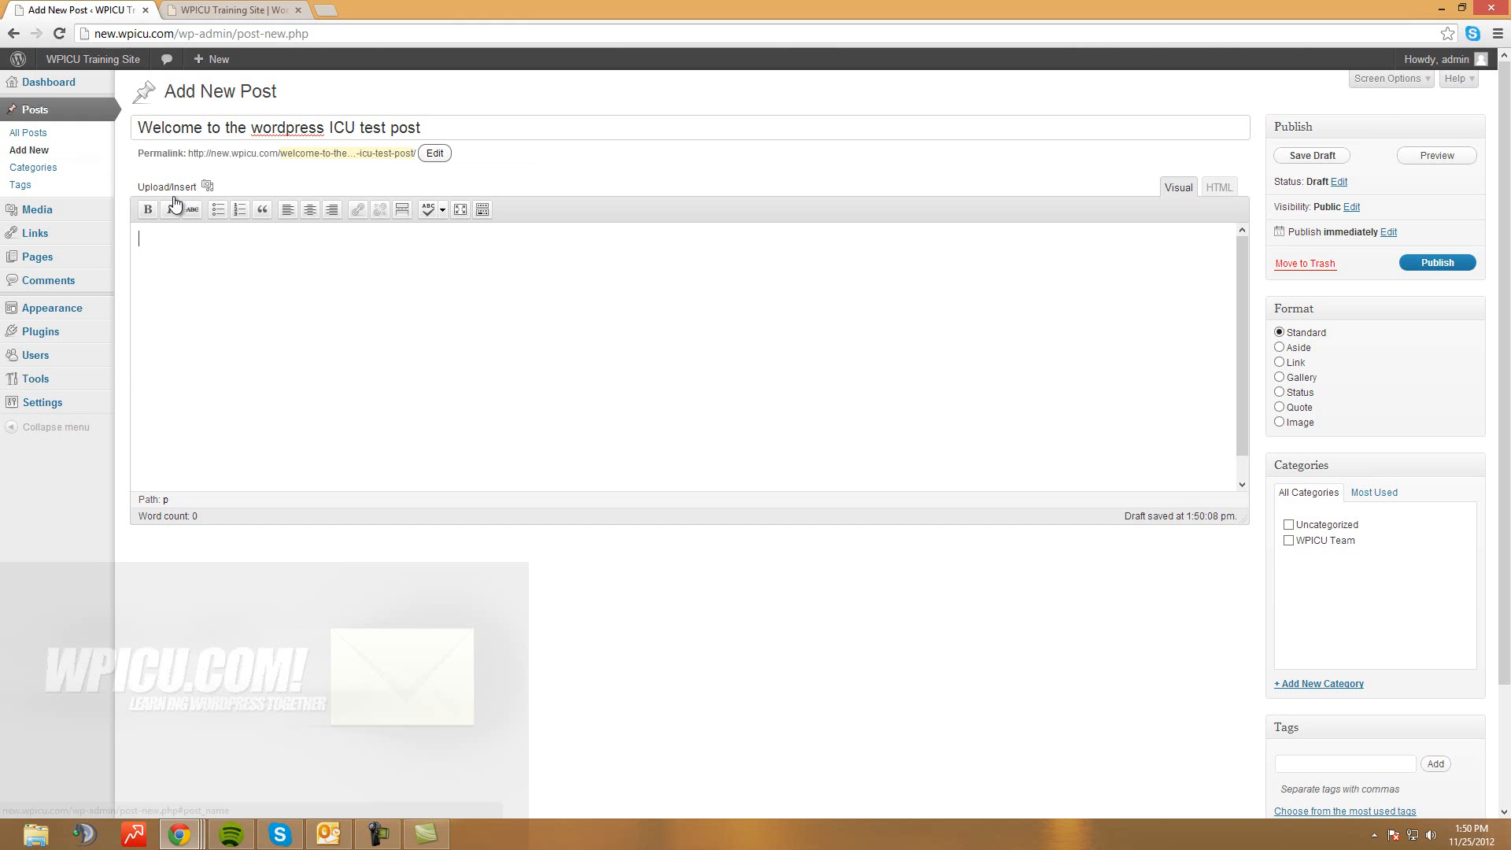
Confirm the permalink slug, paste the welcome paragraph as the body and publish
{"action": "key", "text": "Return"}
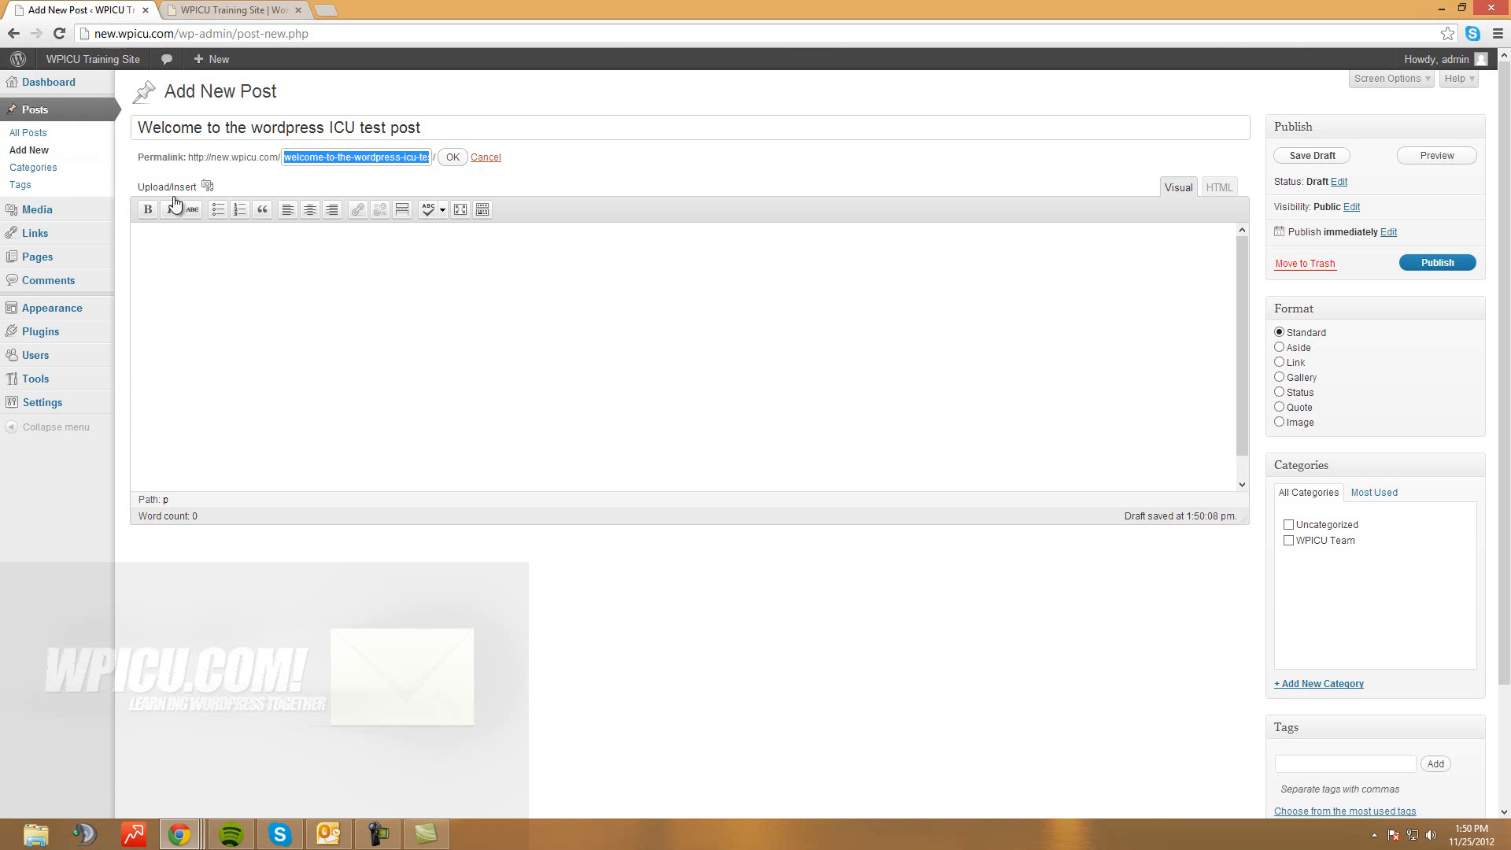
{"action": "key", "text": "Return"}
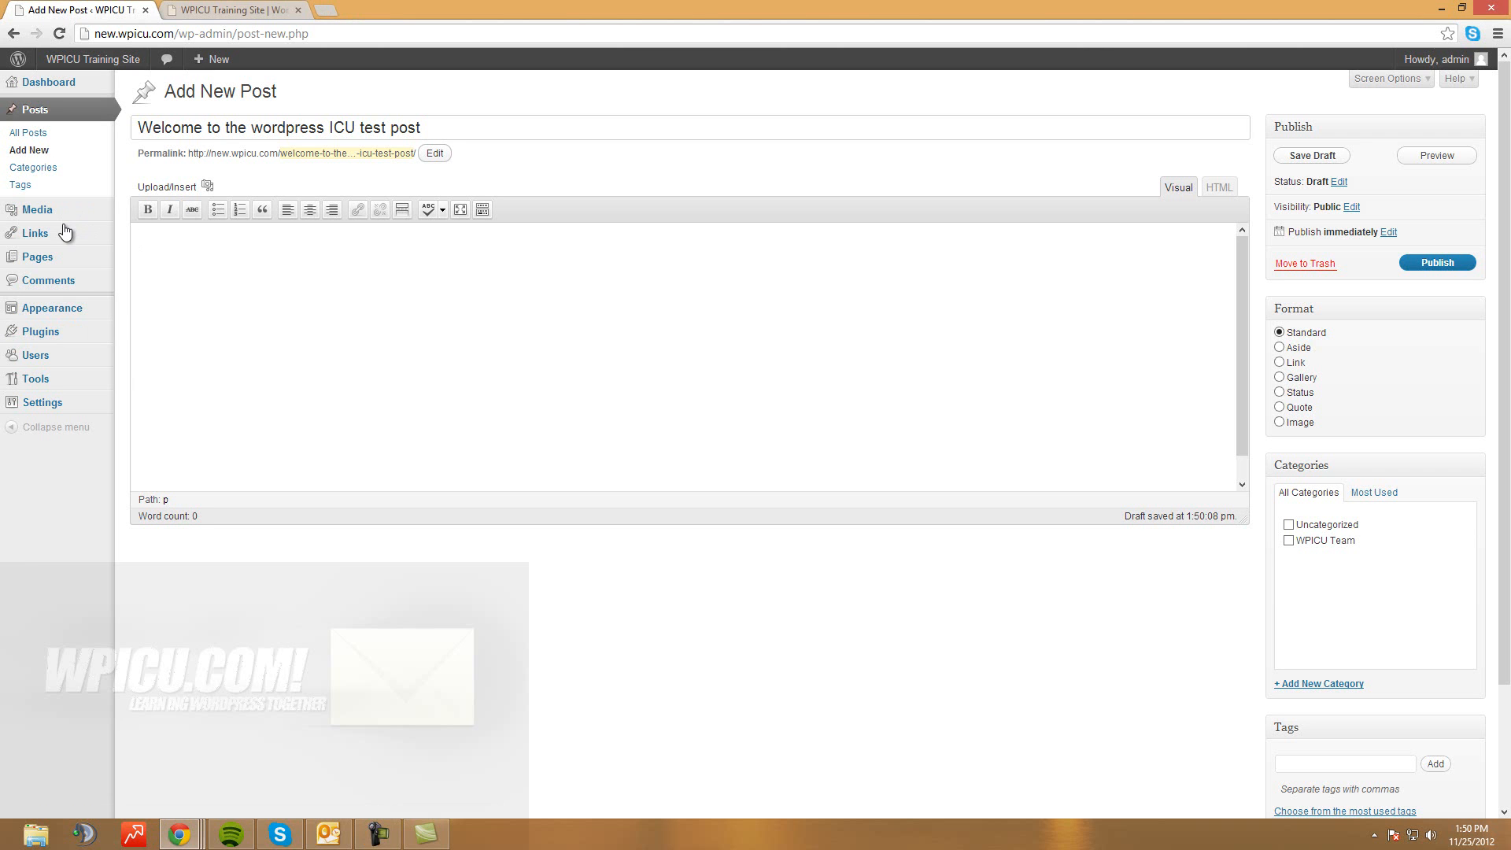
{"action": "type", "text": "The staff here at Wordpress ICU hope that you find our documentation guides useful and resourceful. We encourage everyone to check our website for updates every week as we continue to add new video tutorials and documentation to our database."}
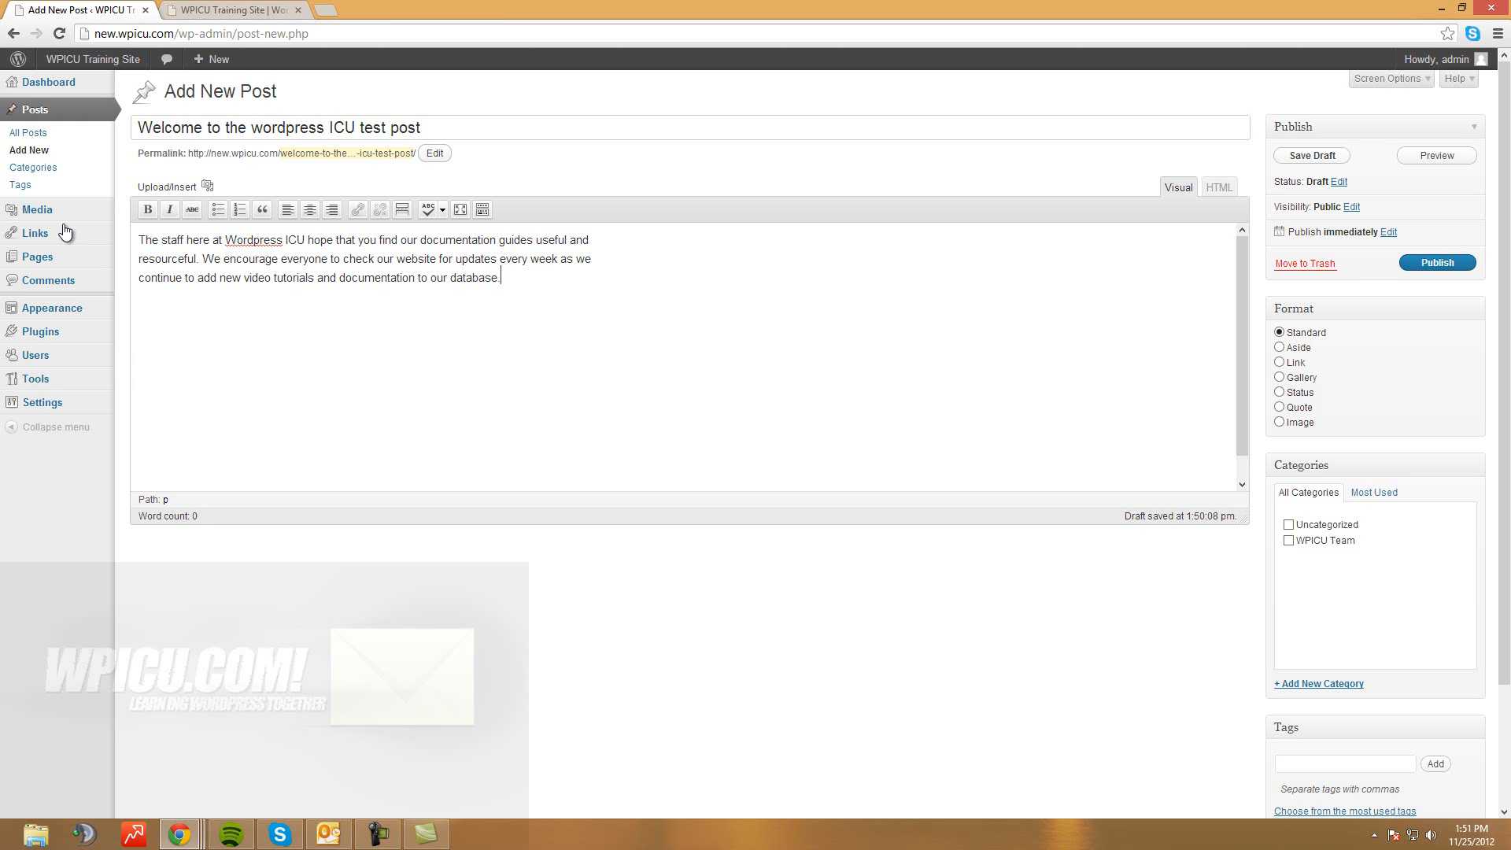
{"action": "left_click", "coordinate": [1438, 262]}
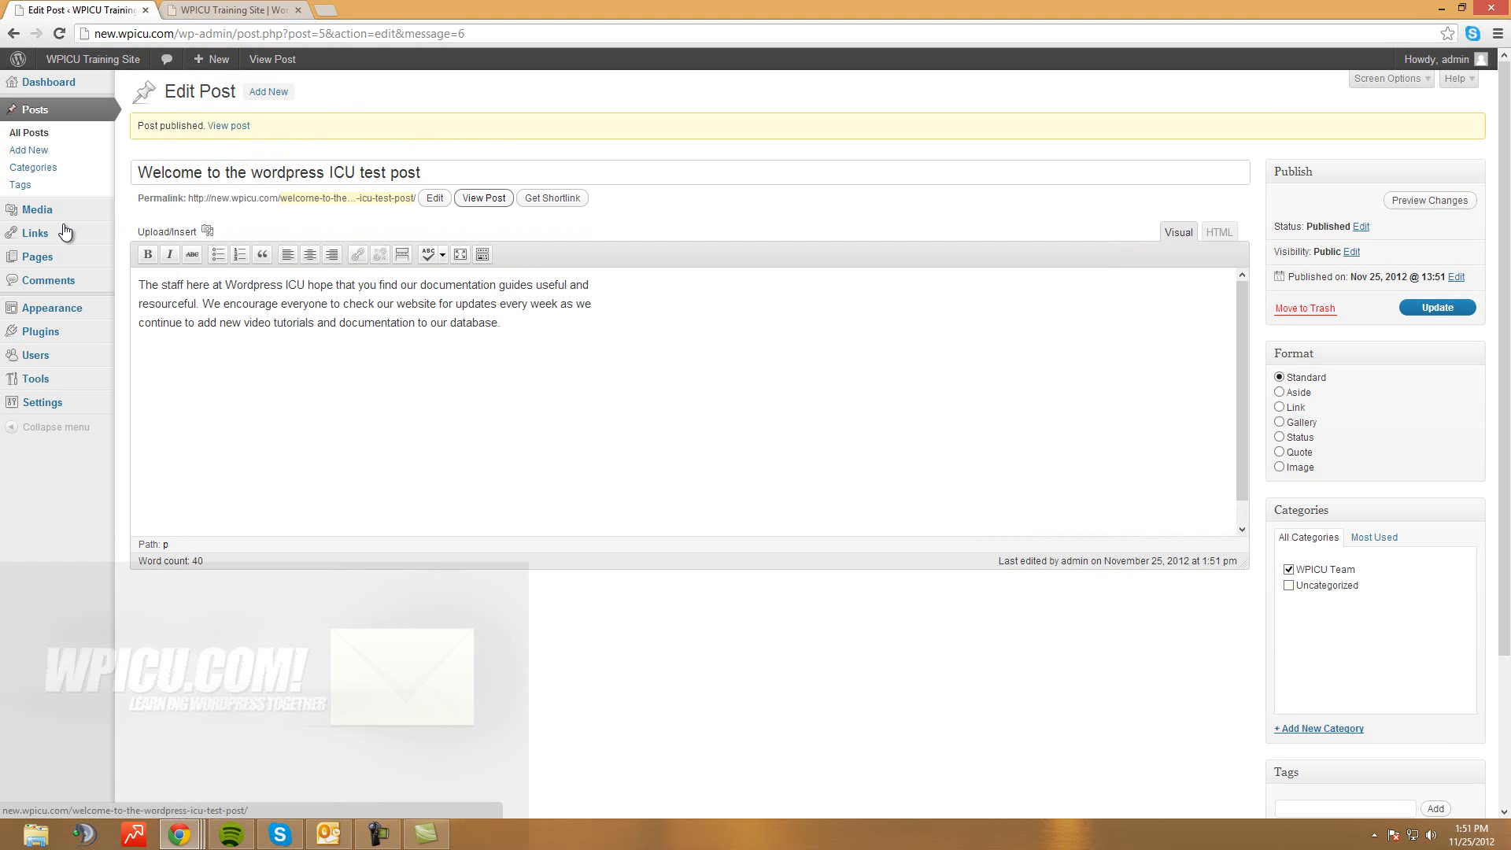
{"action": "left_click", "coordinate": [484, 197]}
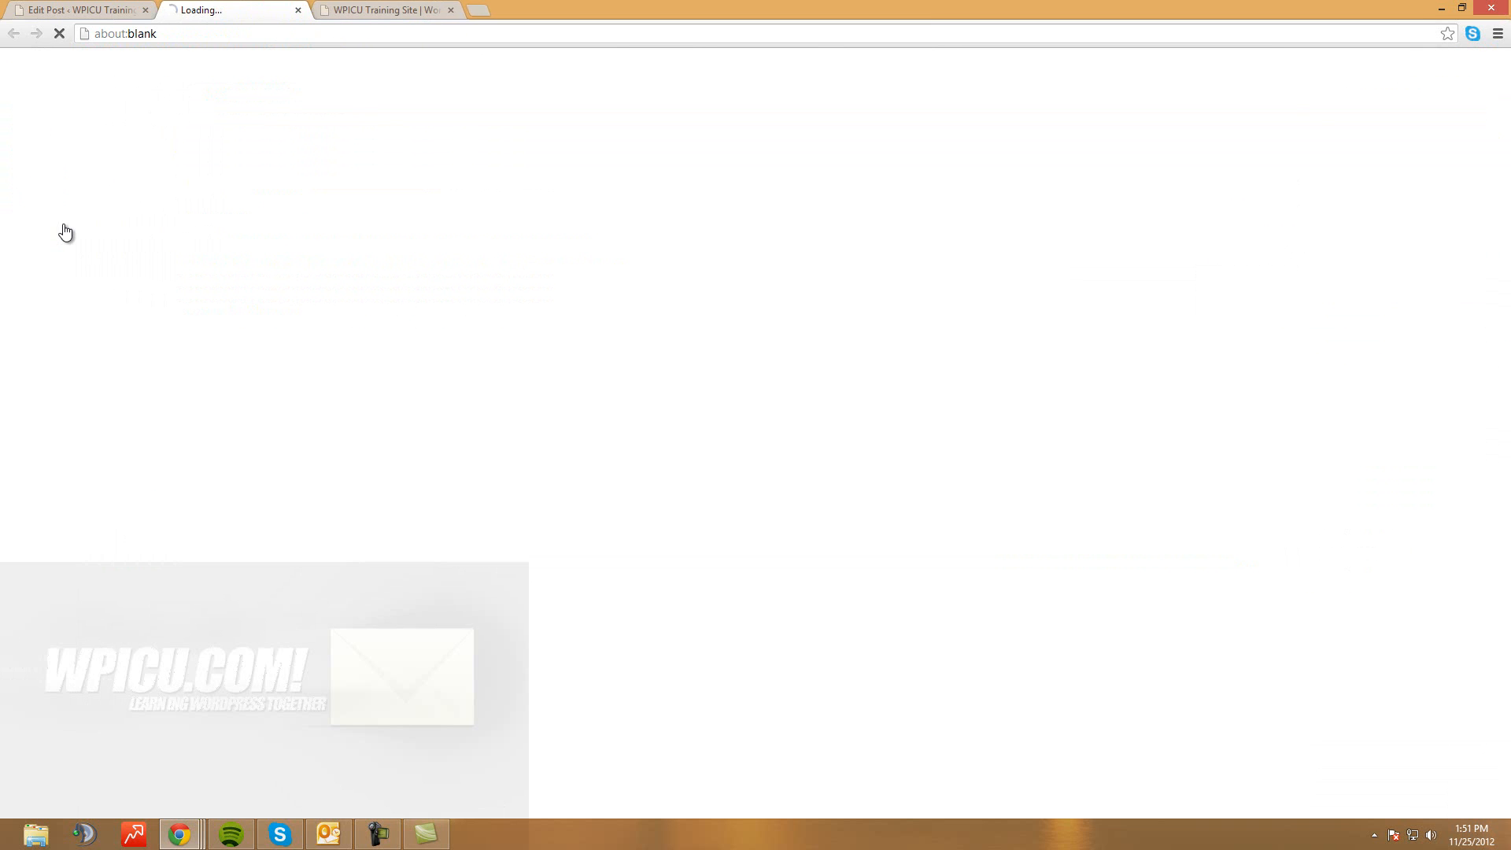
{"action": "scroll", "coordinate": [484, 198], "scroll_direction": "down", "scroll_amount": 4}
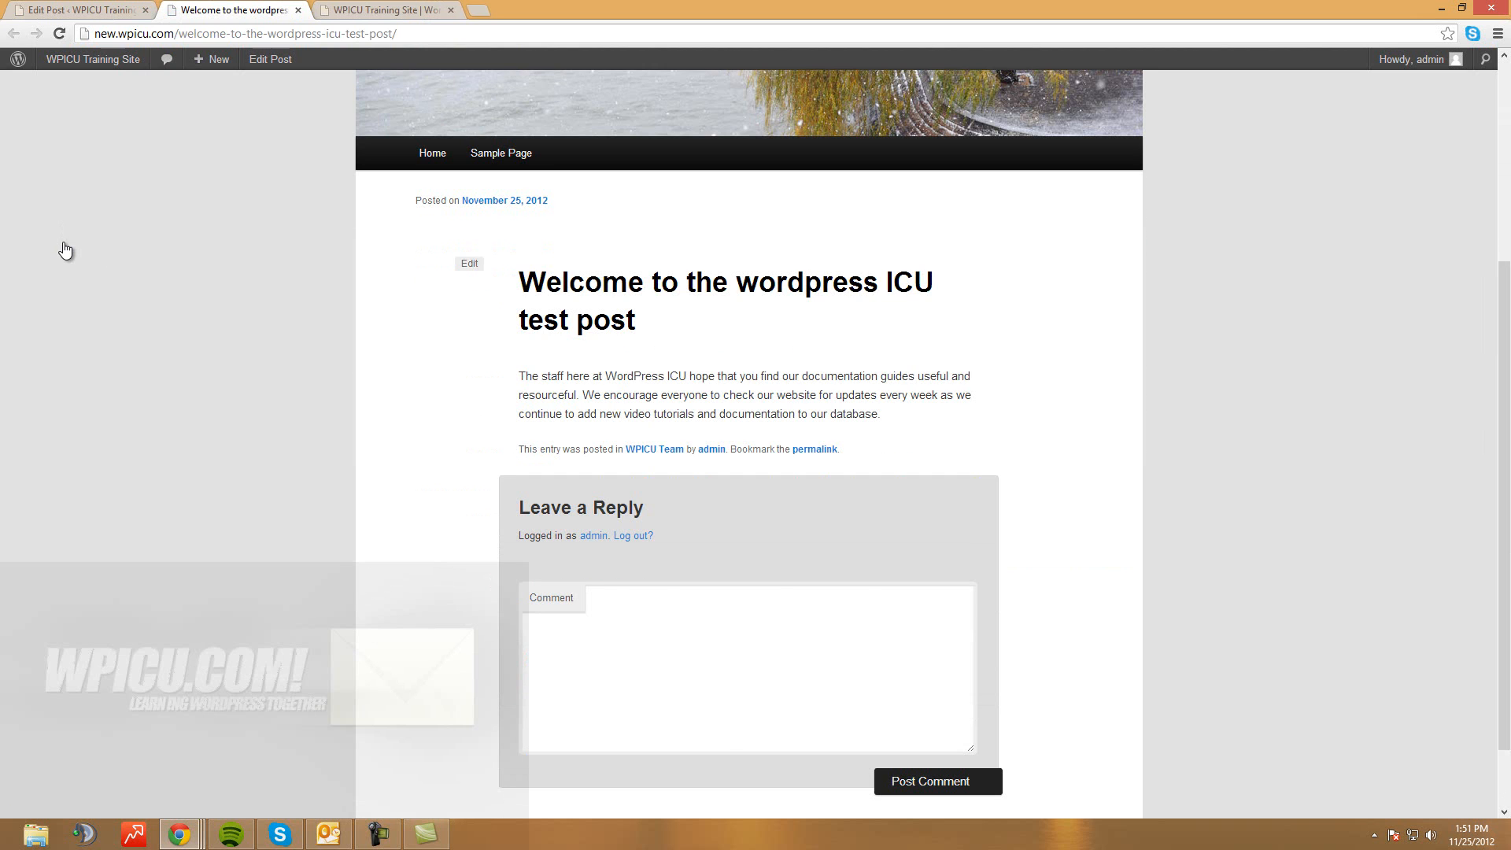
{"action": "key", "text": "F5"}
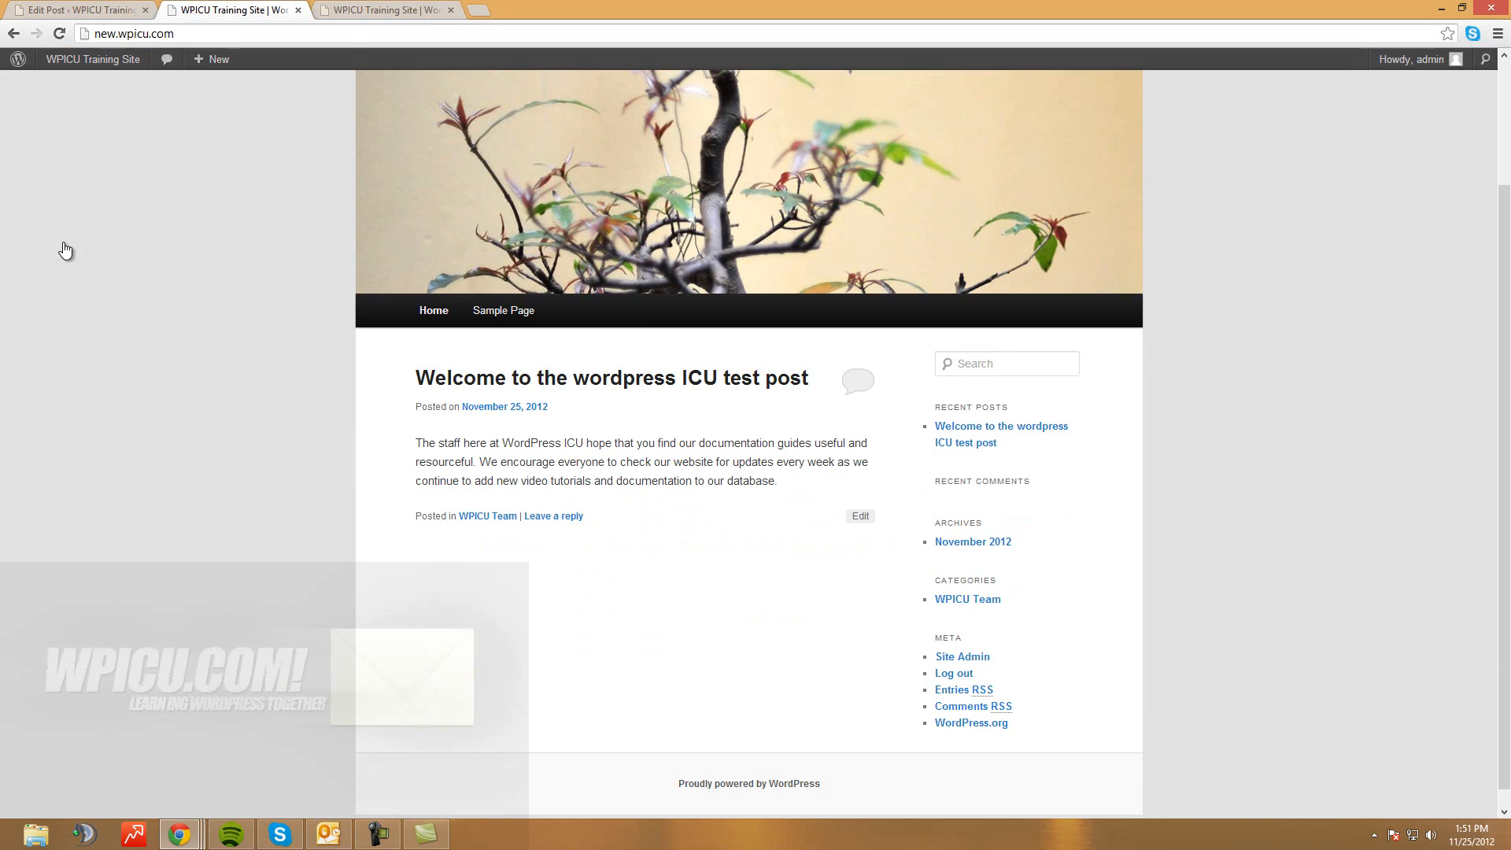
{"action": "scroll", "coordinate": [66, 250], "scroll_direction": "down", "scroll_amount": 1}
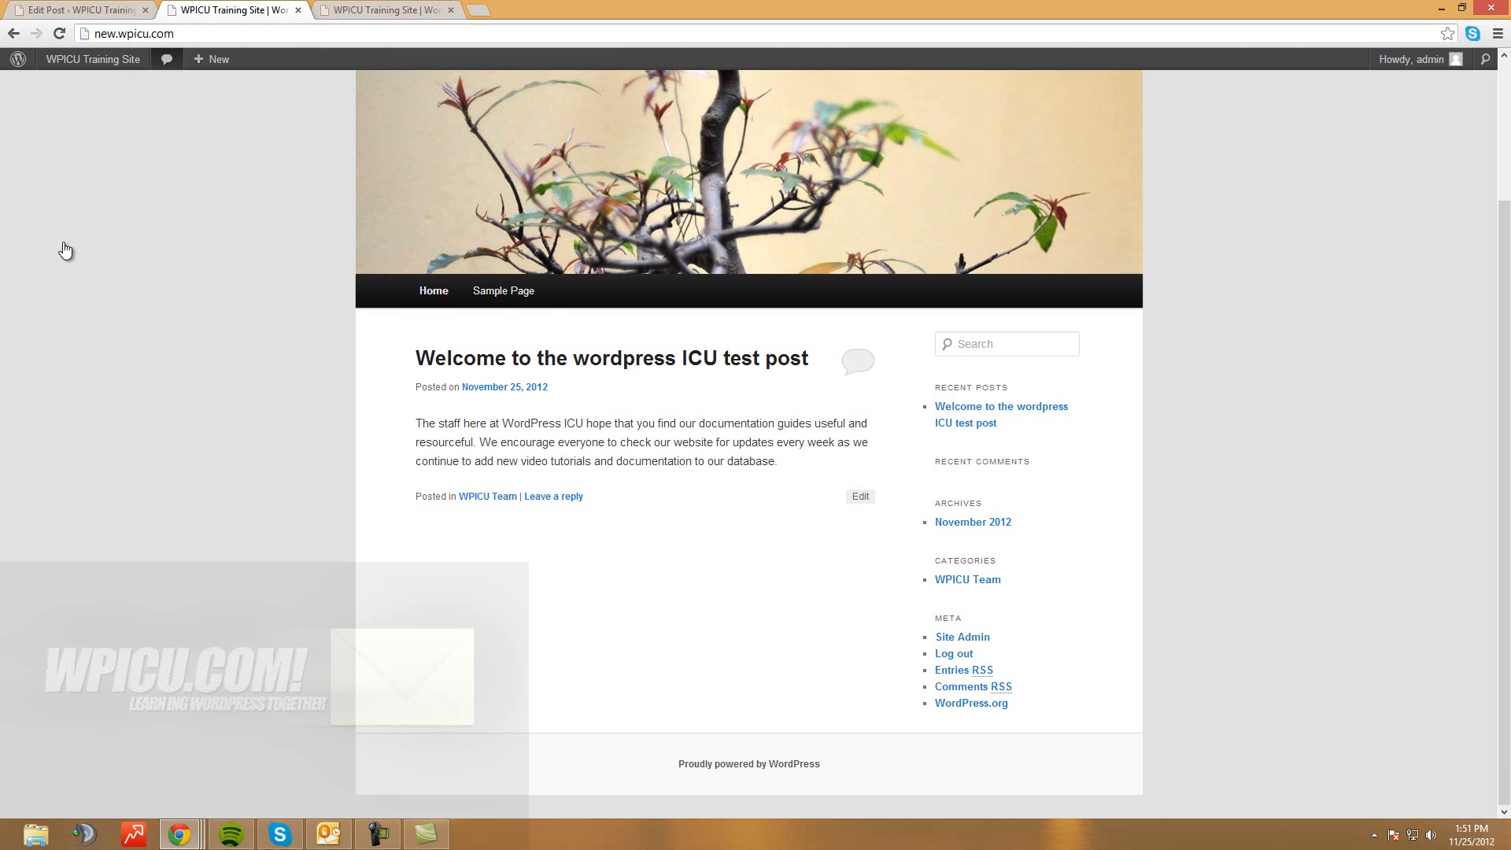
{"action": "key", "text": "ctrl+shift+Tab"}
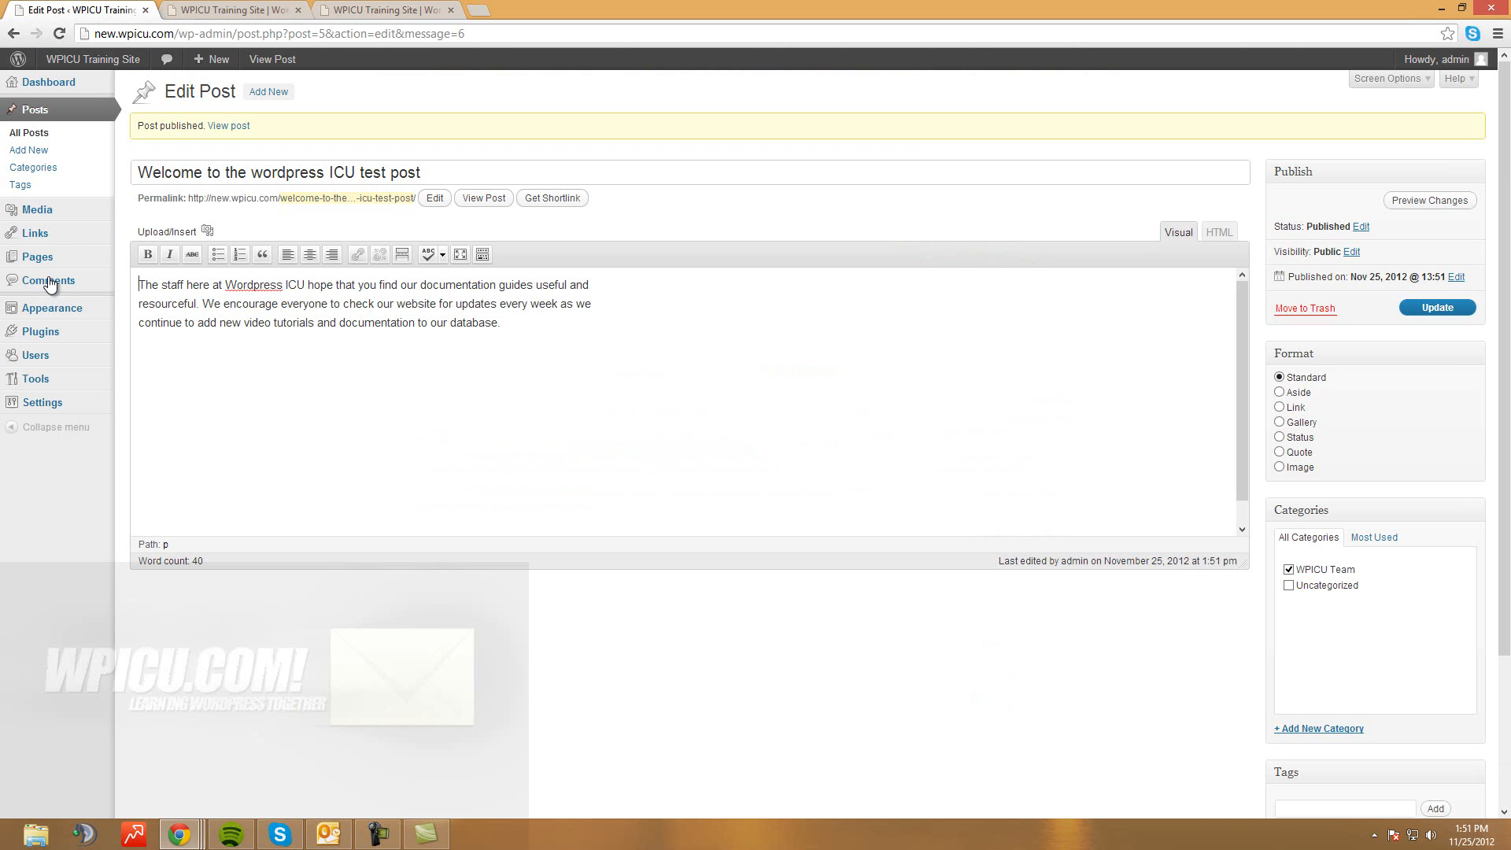
Insert a blank line above the welcome paragraph and bring up the Add Media dialog
{"action": "key", "text": "Return"}
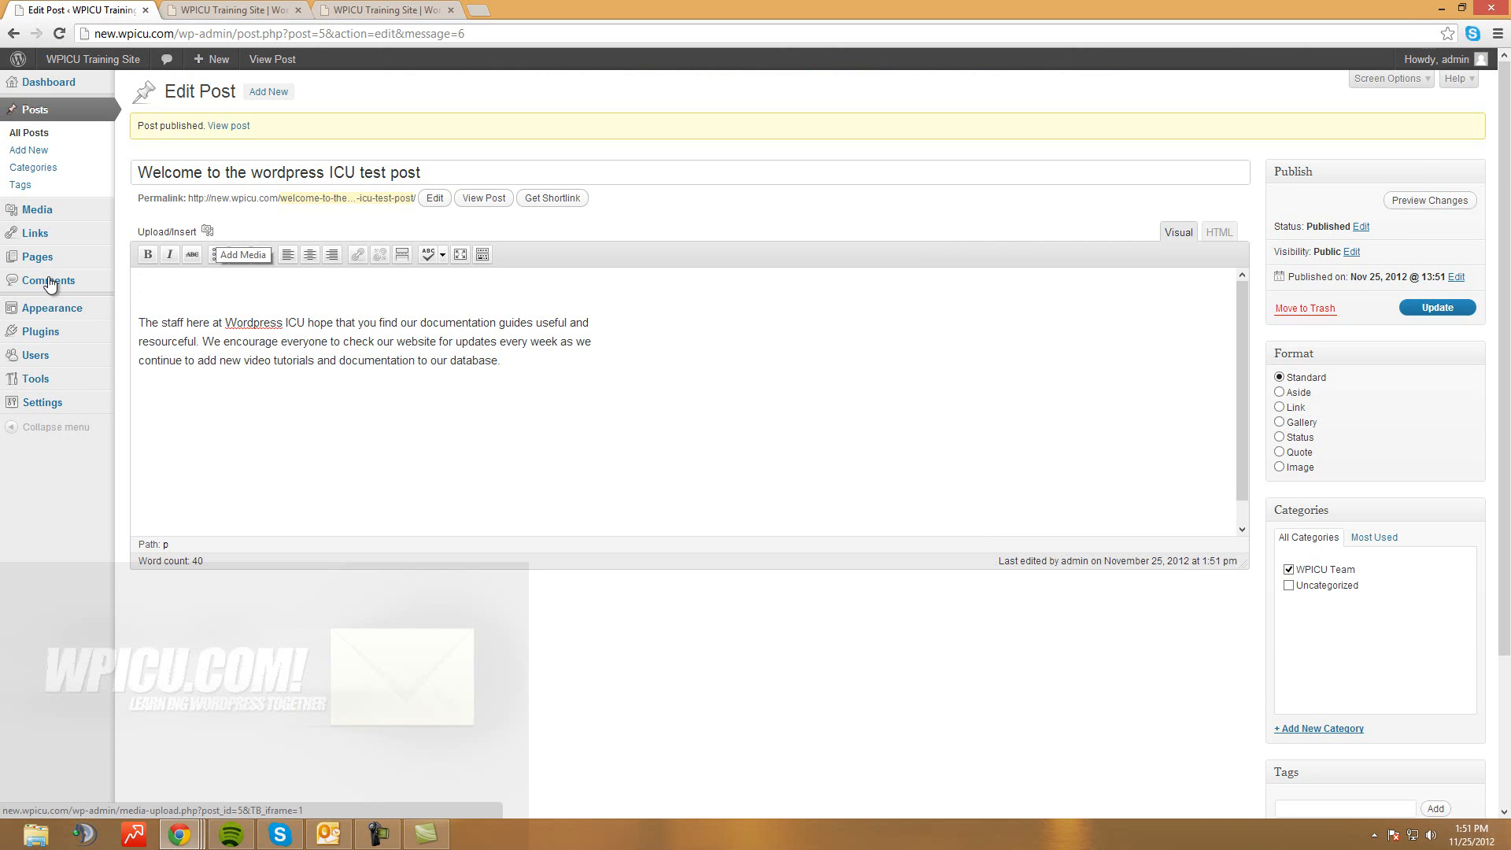
{"action": "left_click", "coordinate": [208, 231]}
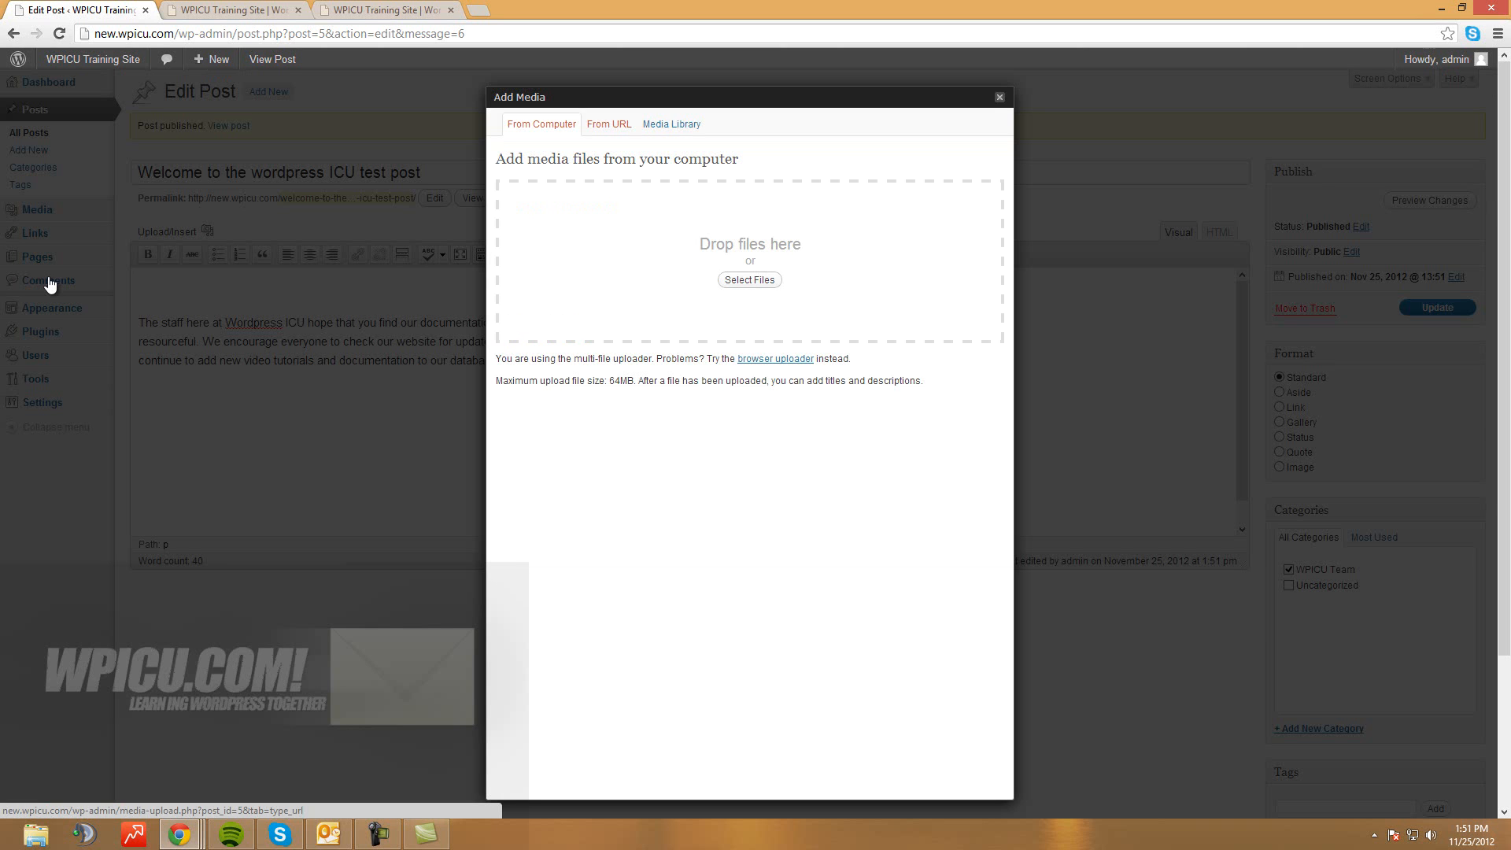
Browse the From URL and Media Library options, then open the file picker from the computer
{"action": "left_click", "coordinate": [609, 124]}
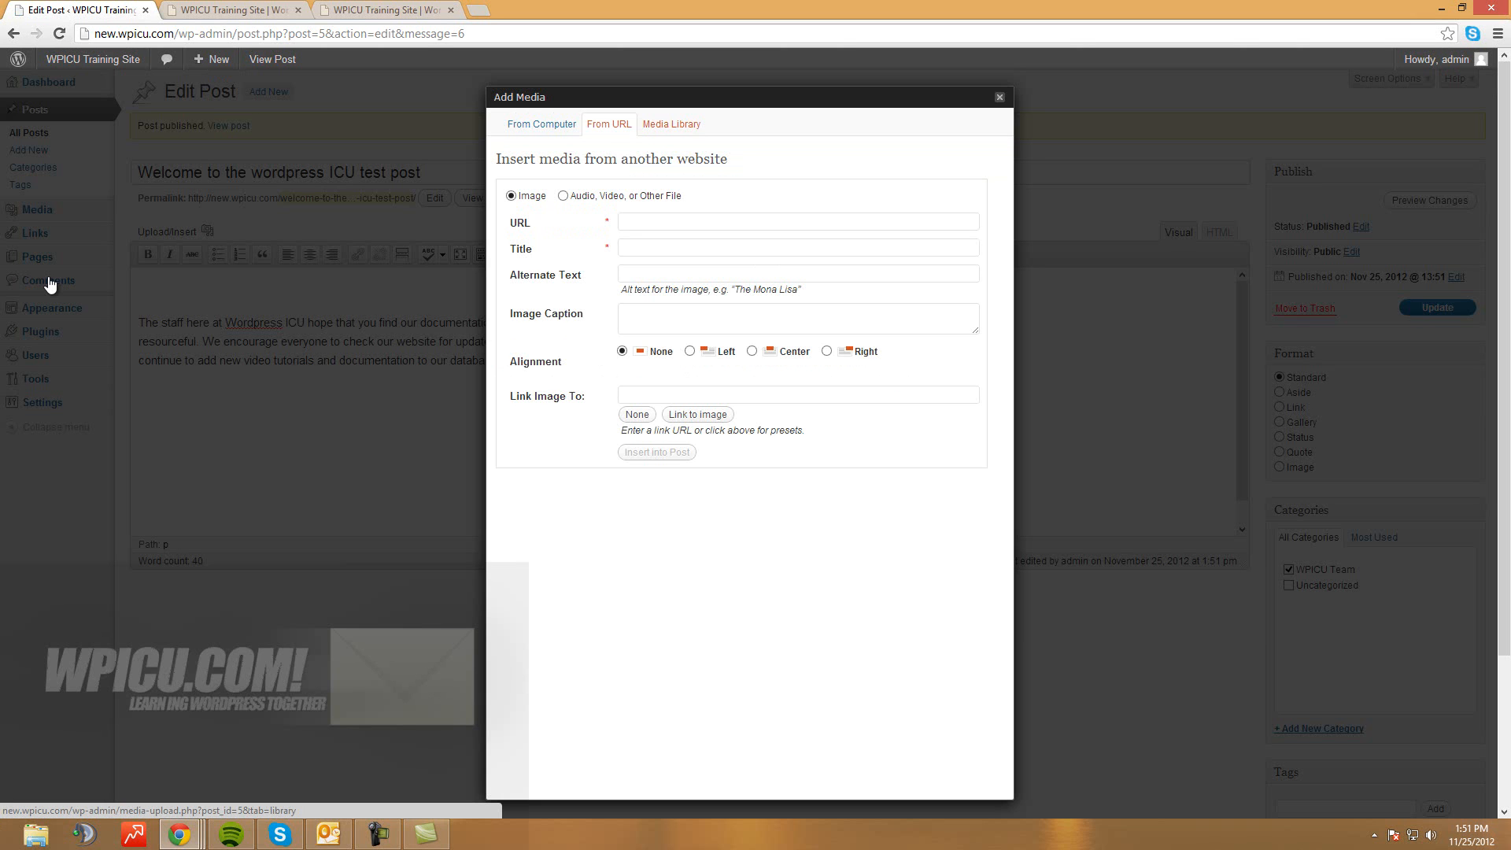
{"action": "left_click", "coordinate": [671, 125]}
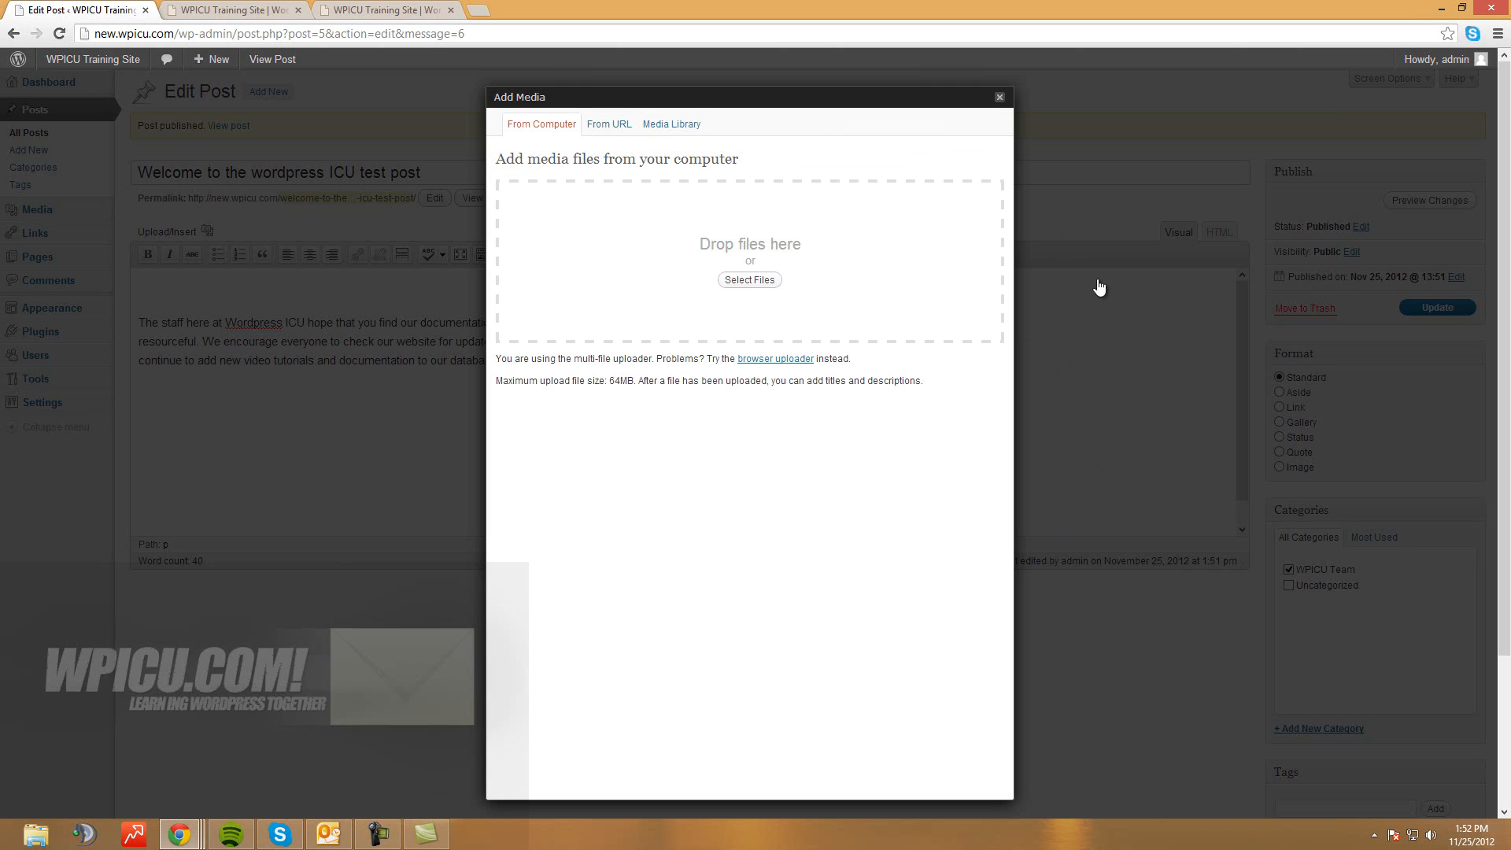
{"action": "left_click", "coordinate": [749, 280]}
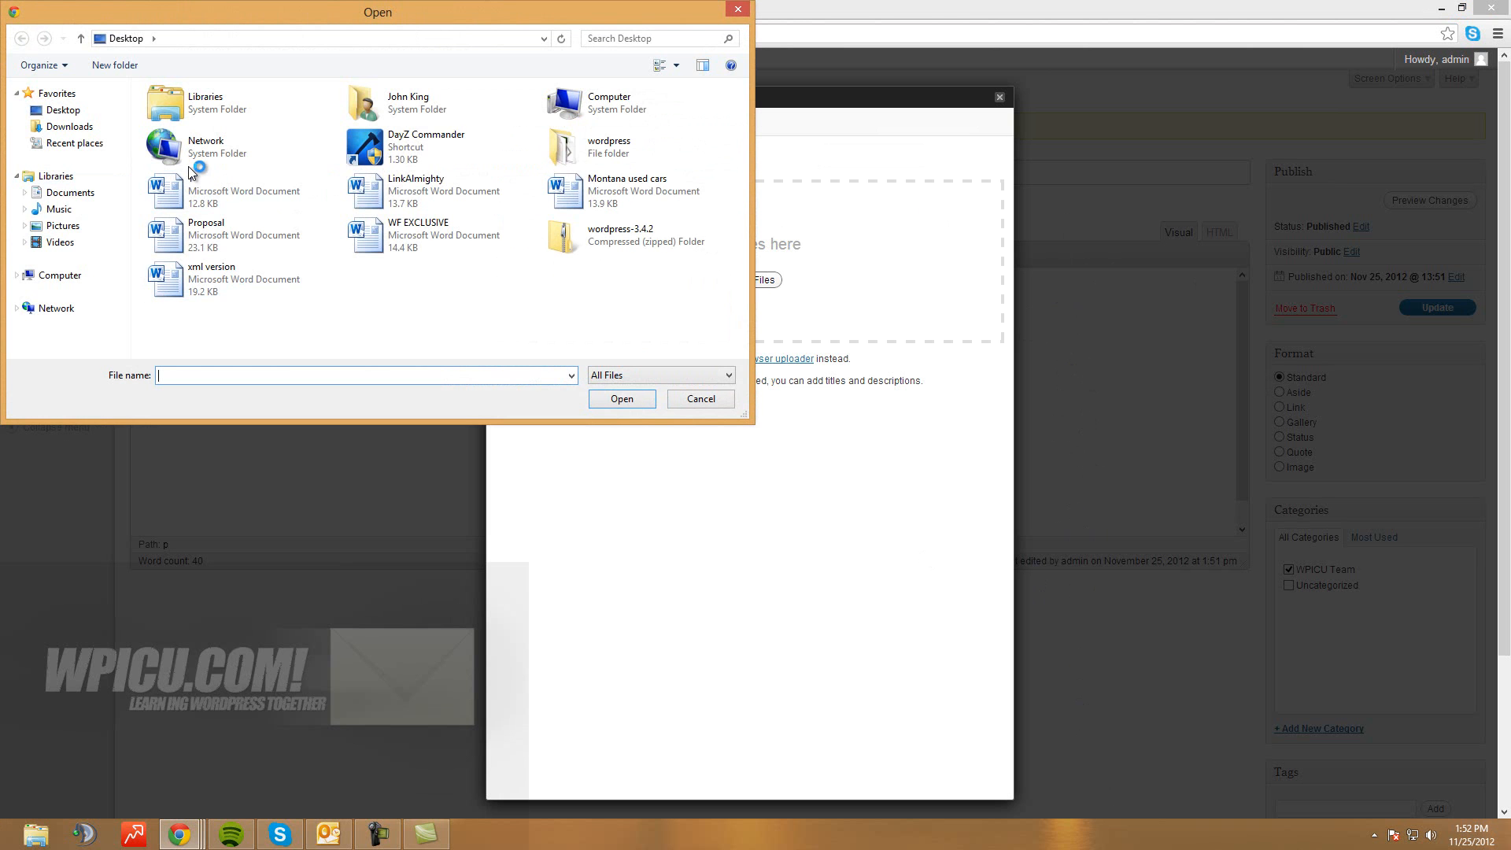
Cancel the file picker and shrink the browser window to expose the desktop
{"action": "left_click", "coordinate": [59, 243]}
{"action": "left_click", "coordinate": [62, 226]}
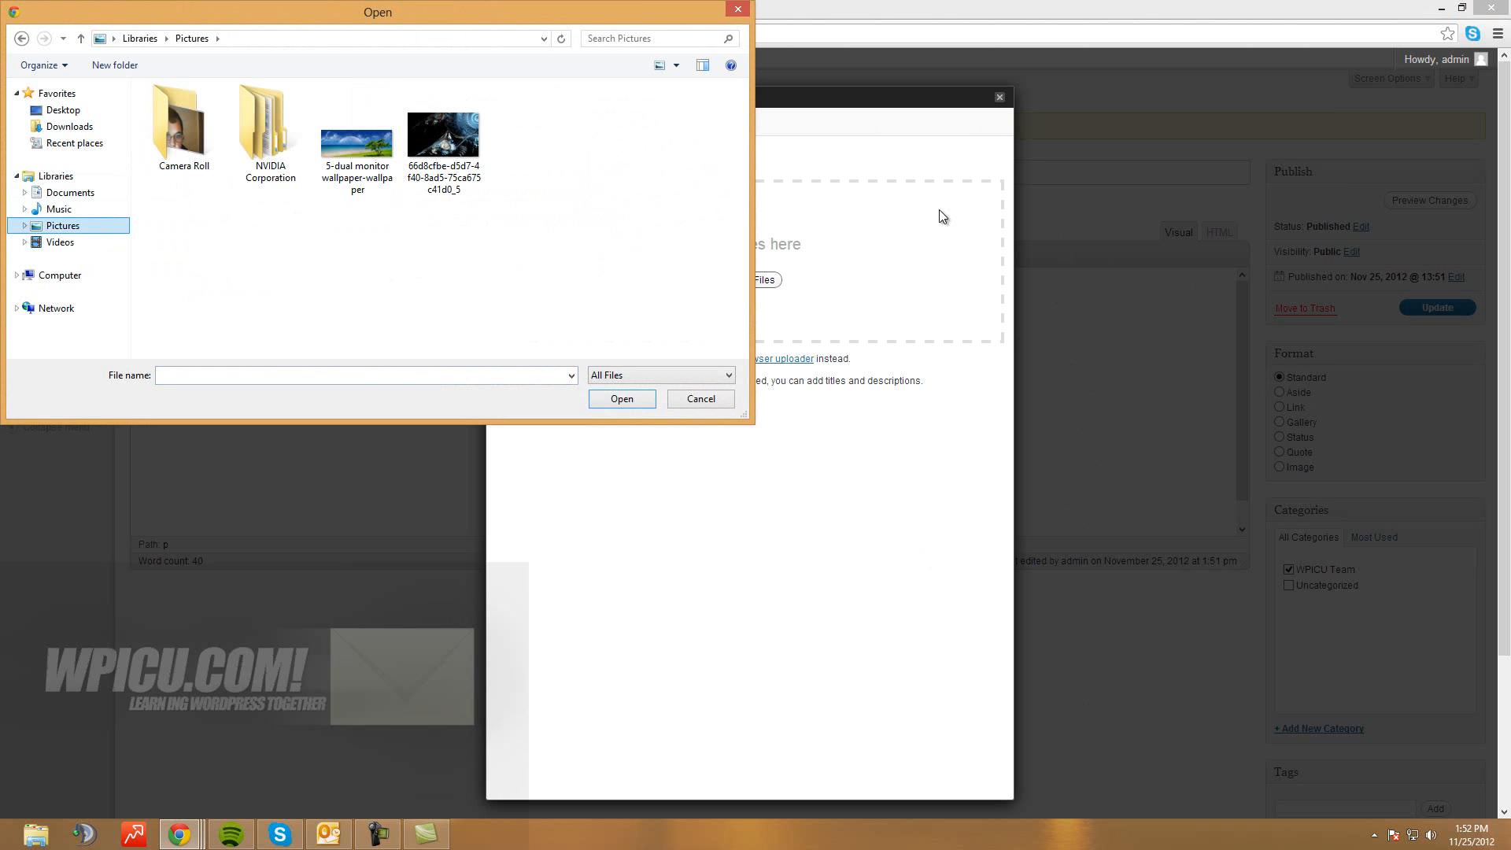
{"action": "left_click", "coordinate": [701, 399]}
{"action": "key", "text": "super+Down"}
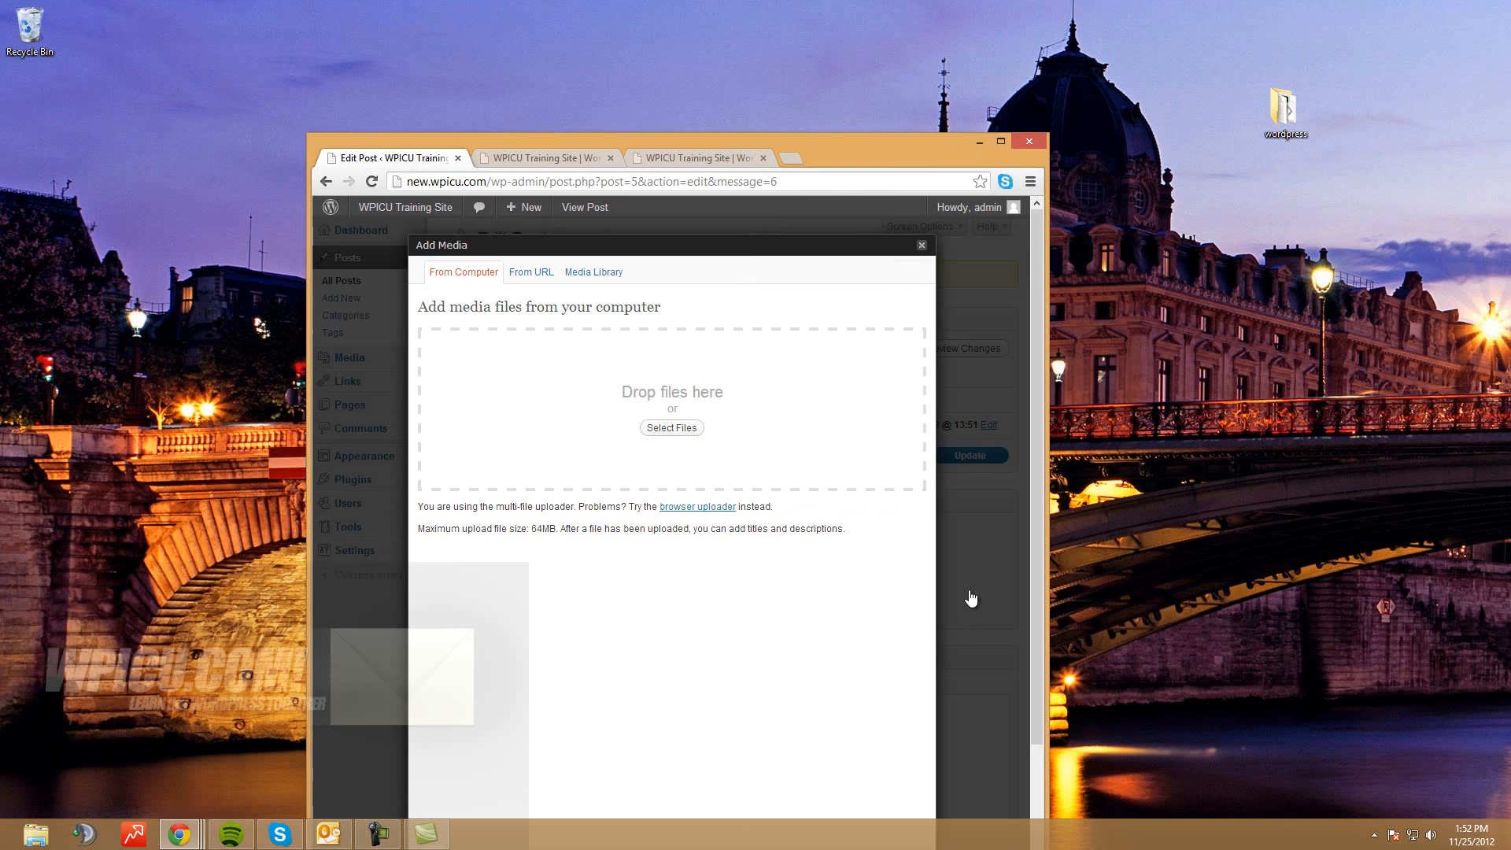
{"action": "left_click_drag", "start_coordinate": [659, 140], "coordinate": [777, 30]}
Drag 5-dual-monitor-wallpaper-wallpaper.jpg from the Pictures library into the uploader's drop area
{"action": "left_click", "coordinate": [35, 834]}
{"action": "type", "text": "pic"}
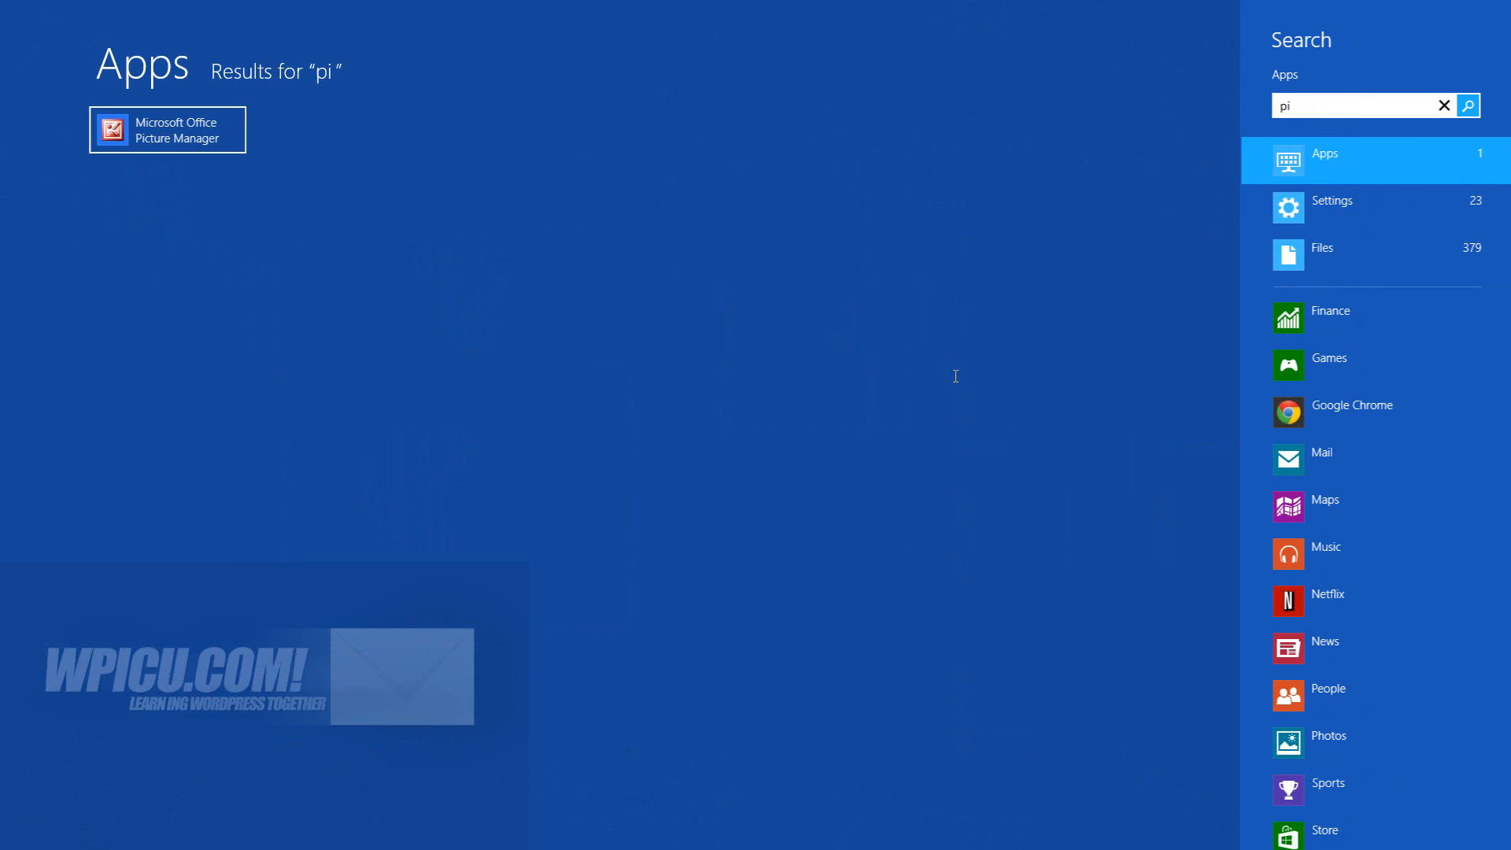
{"action": "key", "text": "BackSpace"}
{"action": "key", "text": "BackSpace"}
{"action": "key", "text": "BackSpace"}
{"action": "type", "text": "computer"}
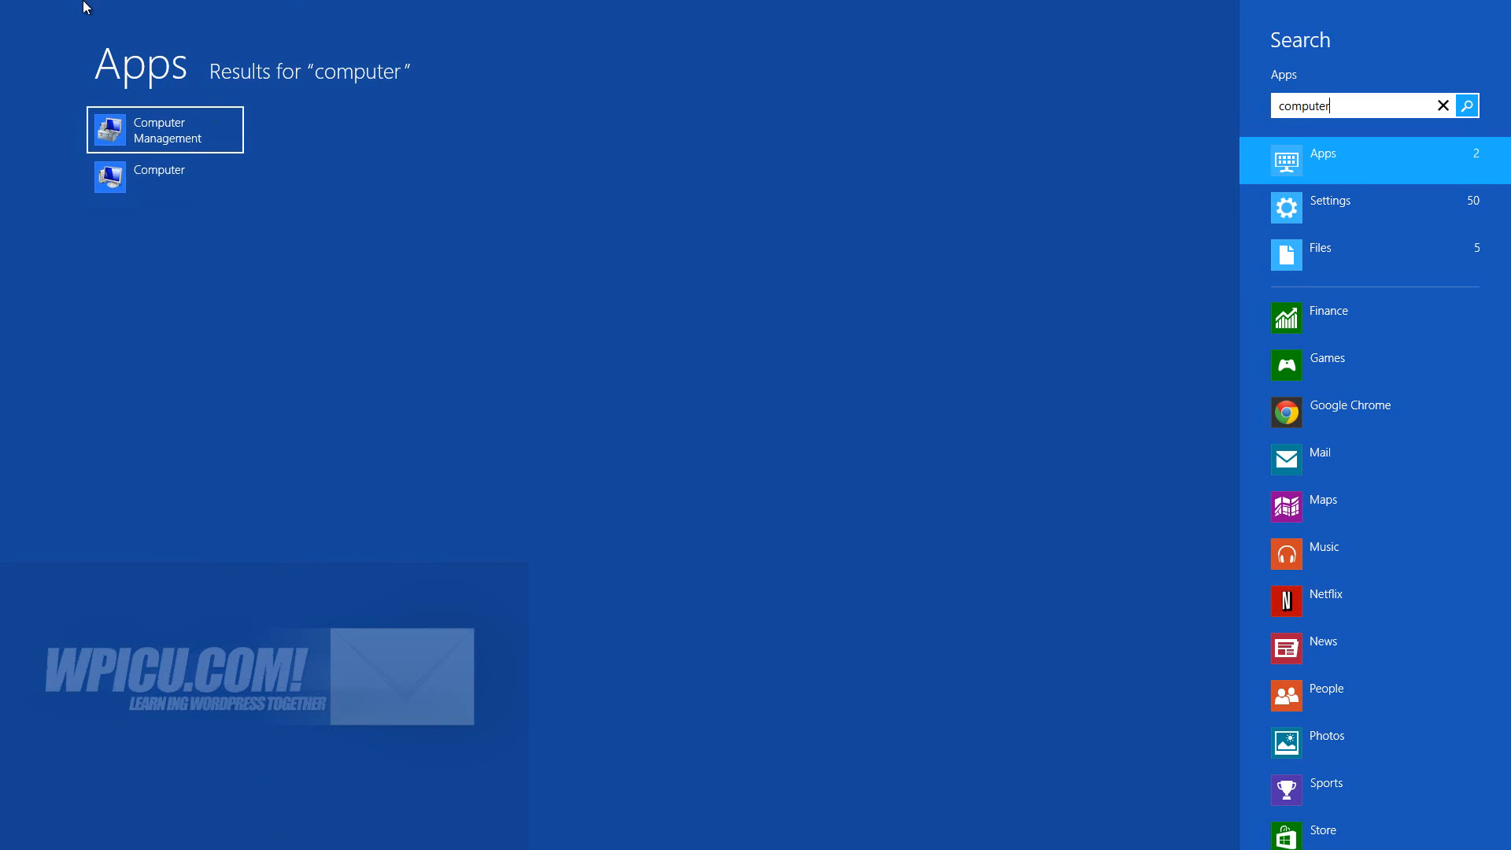
{"action": "left_click", "coordinate": [159, 175]}
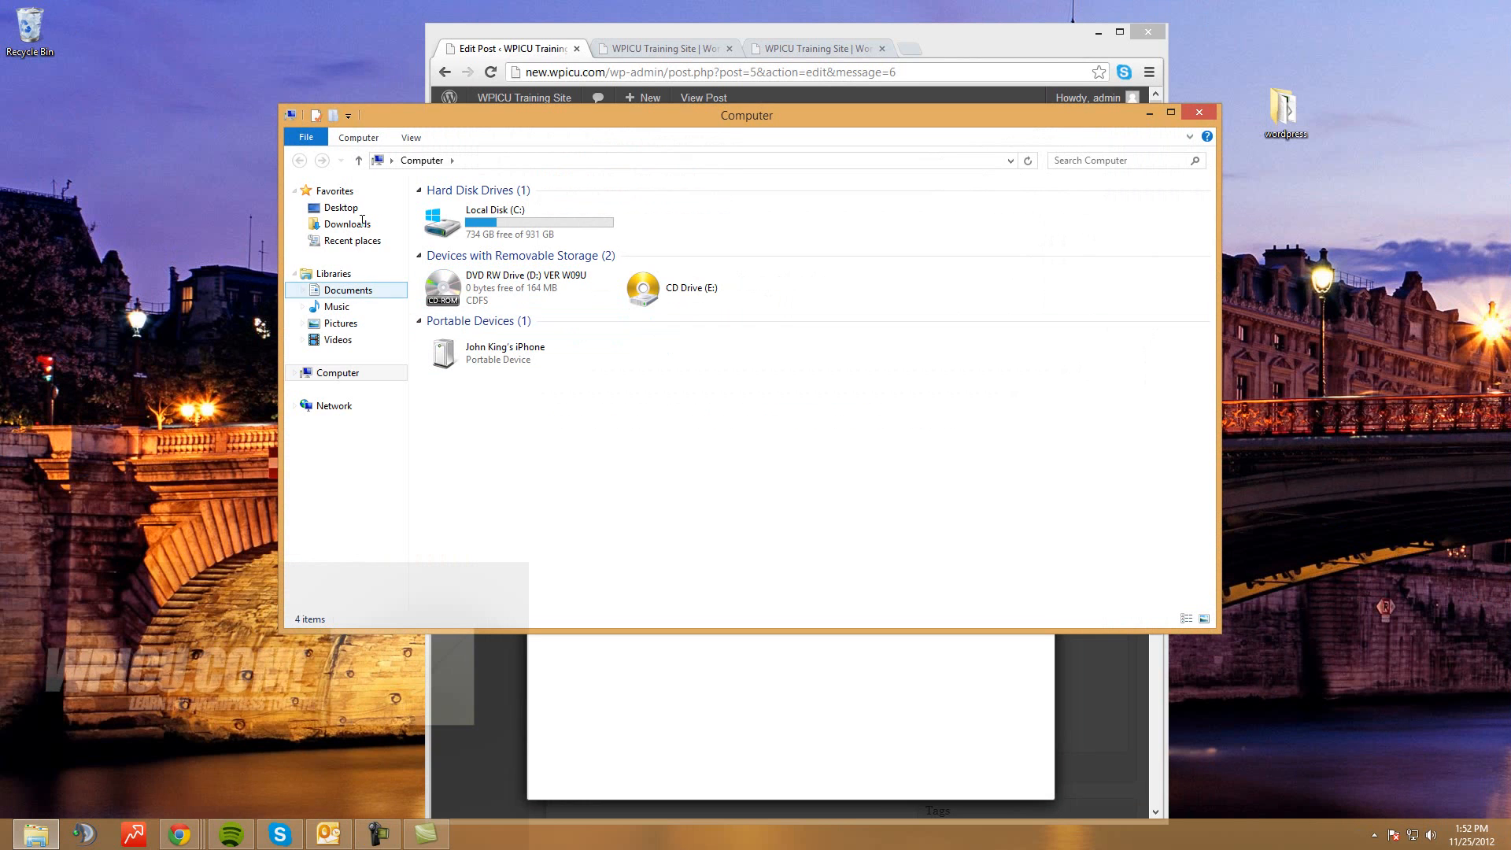
{"action": "left_click", "coordinate": [341, 324]}
{"action": "left_click_drag", "start_coordinate": [668, 116], "coordinate": [931, 381]}
{"action": "left_click_drag", "start_coordinate": [901, 503], "coordinate": [810, 291]}
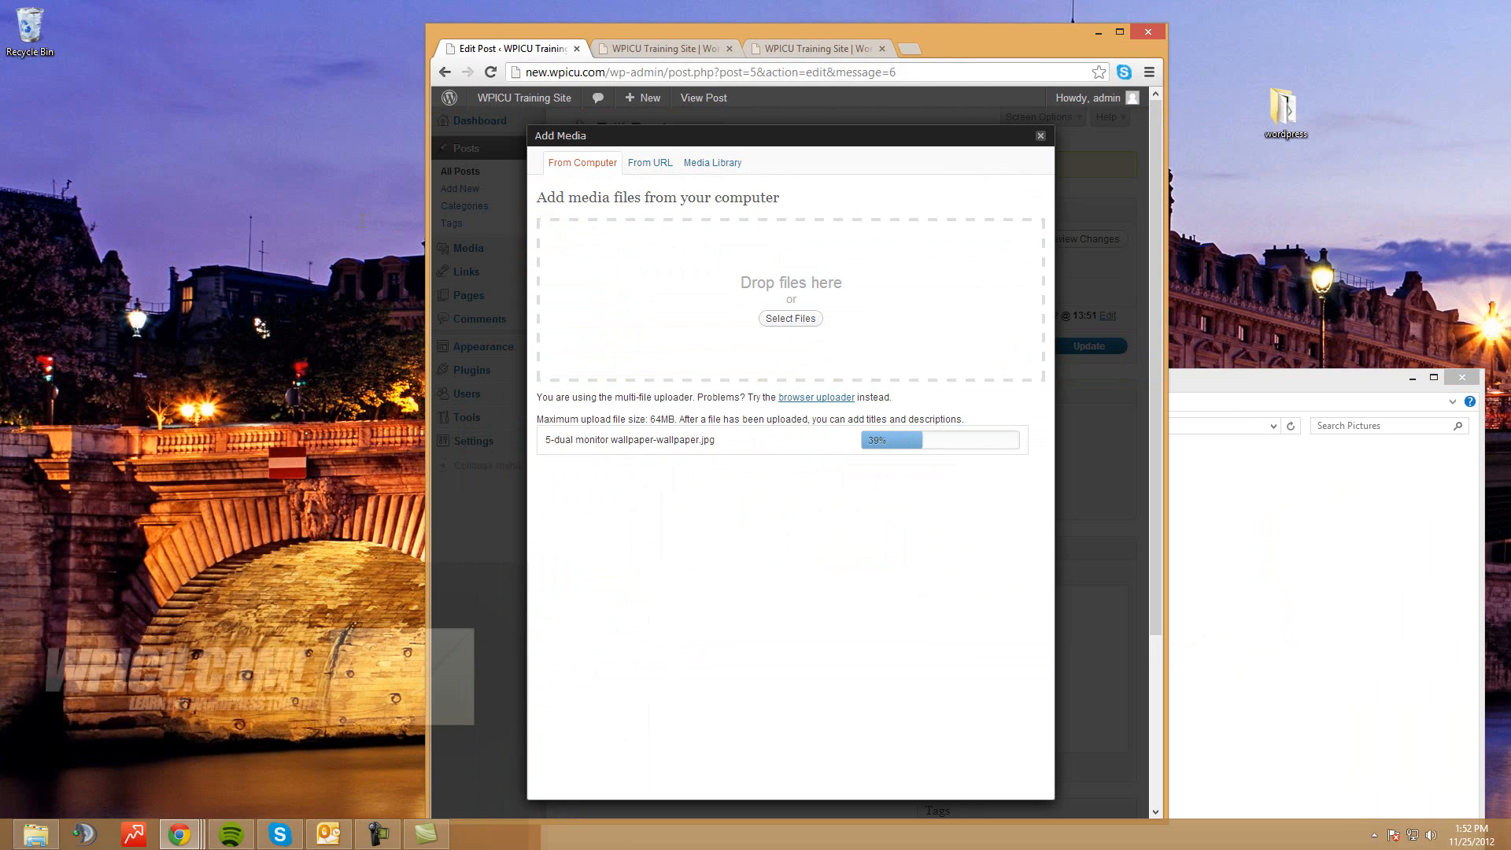
{"action": "left_click", "coordinate": [1462, 377]}
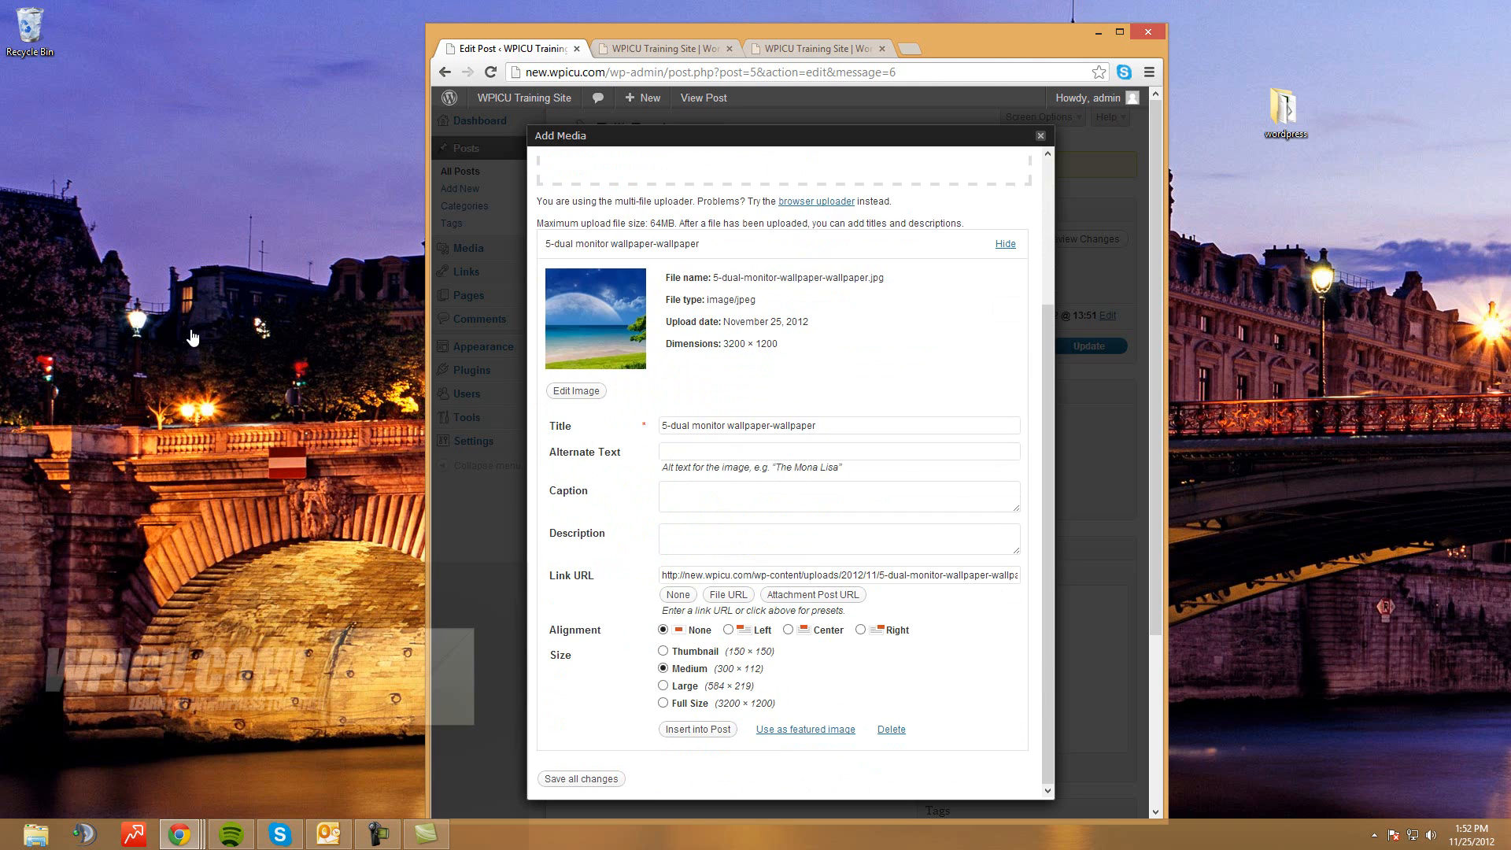
Set title and alt text 'WPICU Image 1', caption 'WPICU caption', description 'WPICU Training Image'
{"action": "triple_click", "coordinate": [799, 425]}
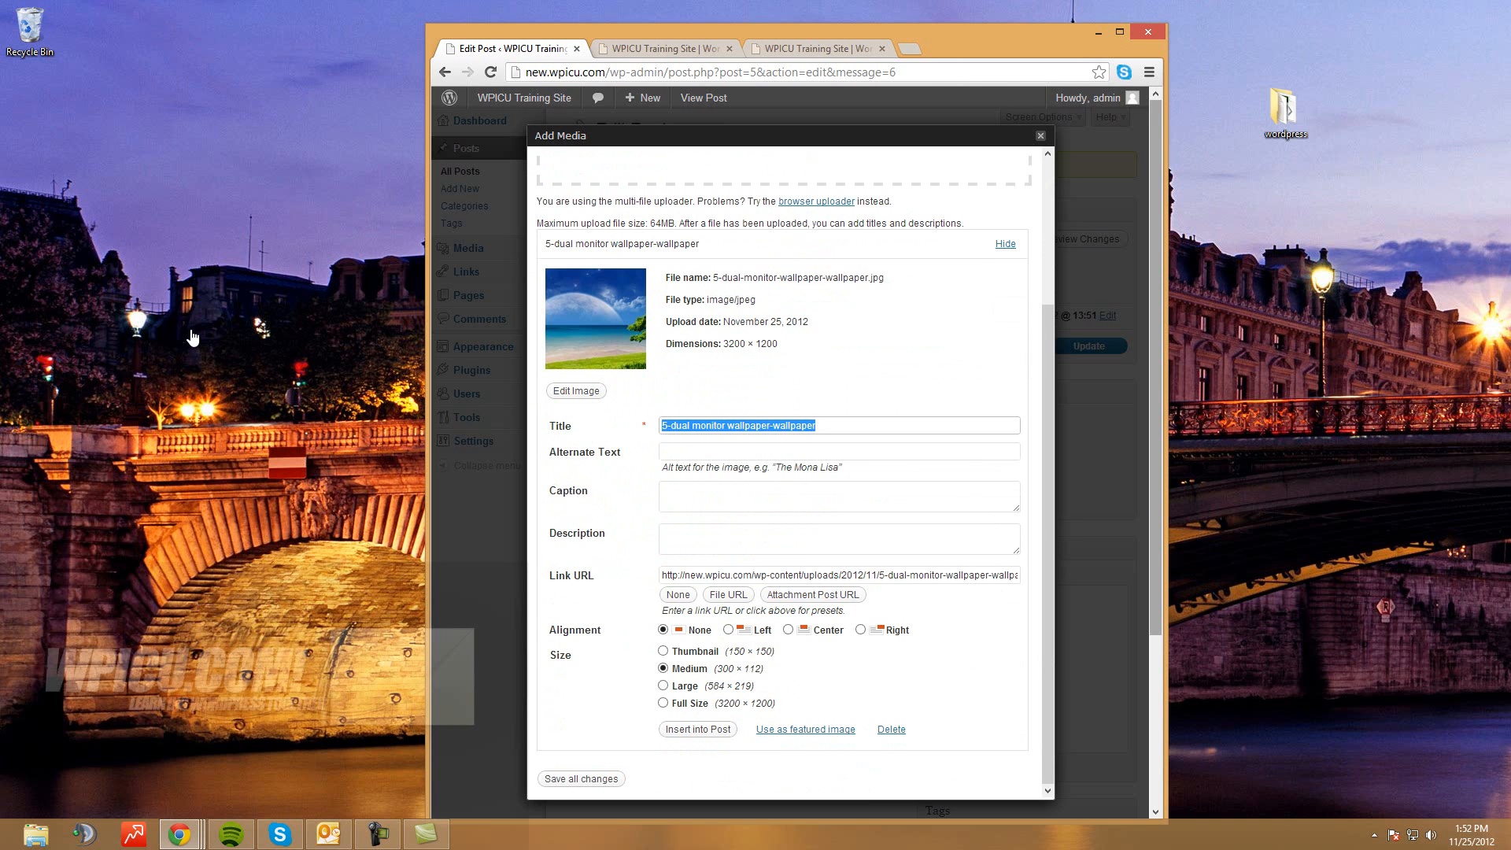
{"action": "type", "text": "WPICU "}
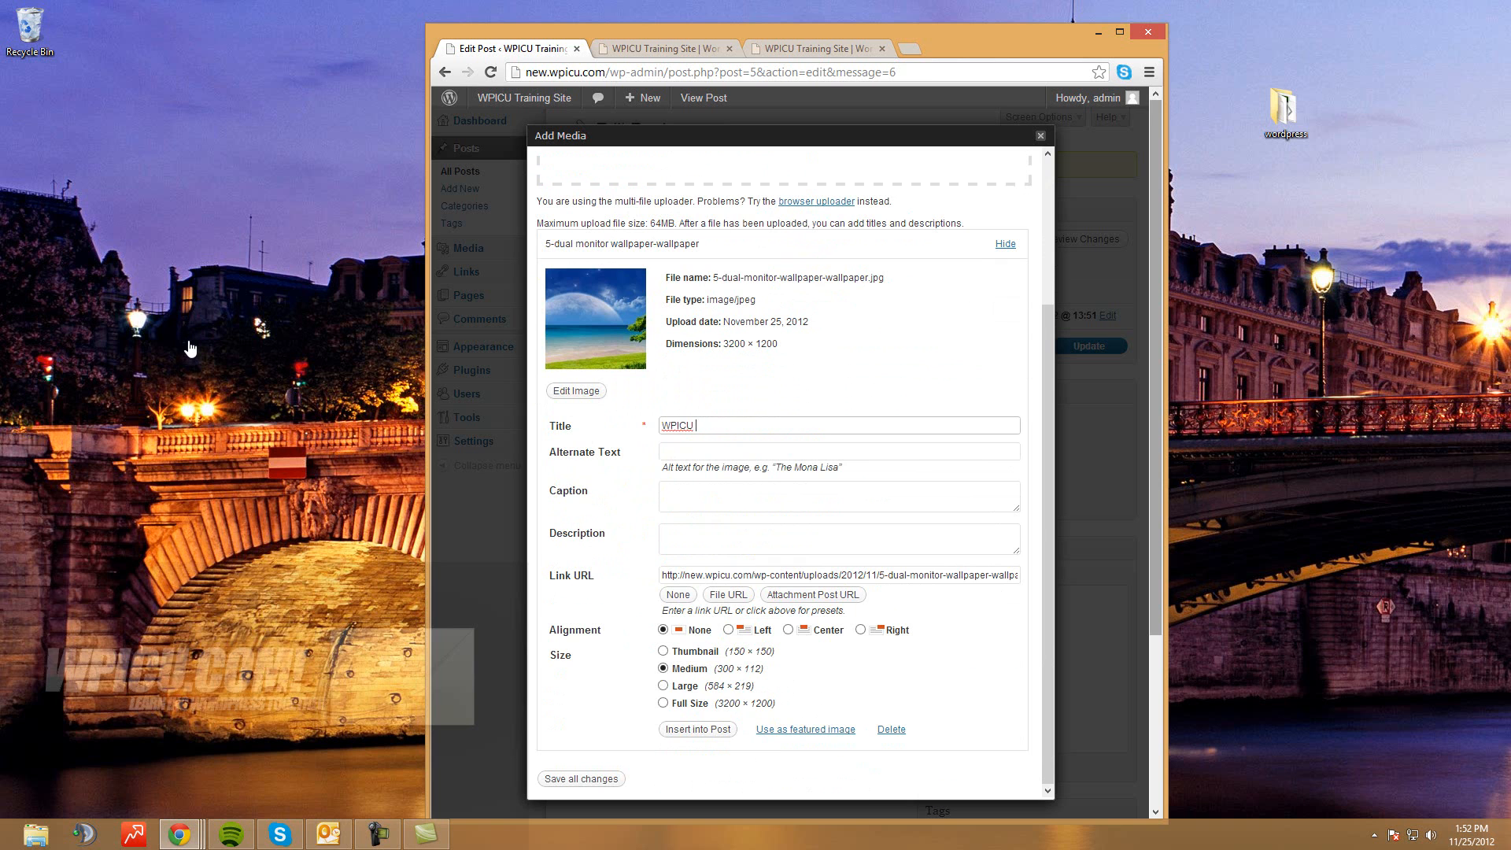
{"action": "type", "text": "Image 1"}
{"action": "key", "text": "Tab"}
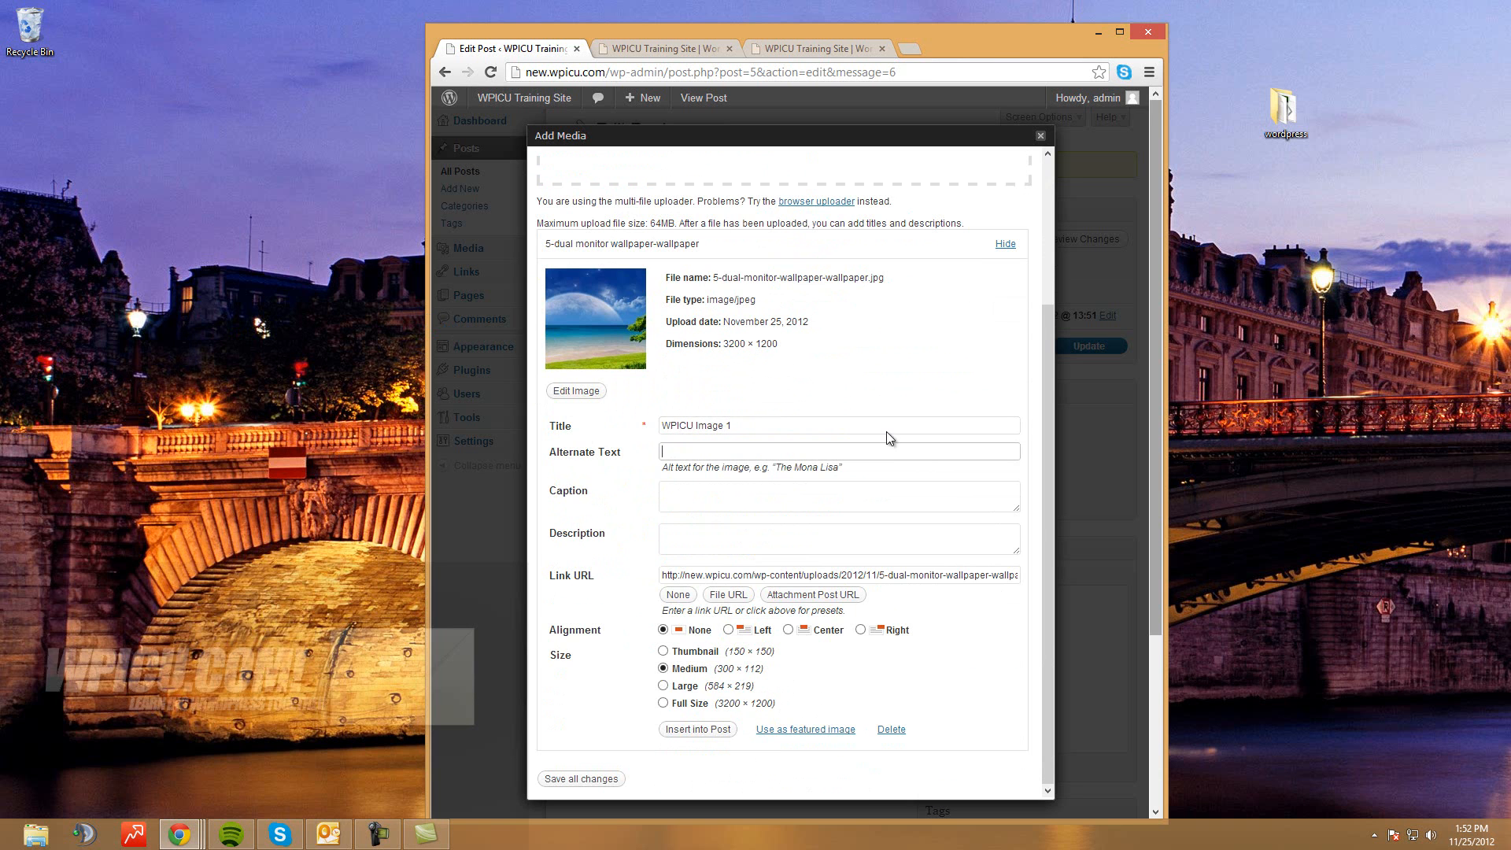
{"action": "type", "text": "WPICU Image 1"}
{"action": "key", "text": "Tab"}
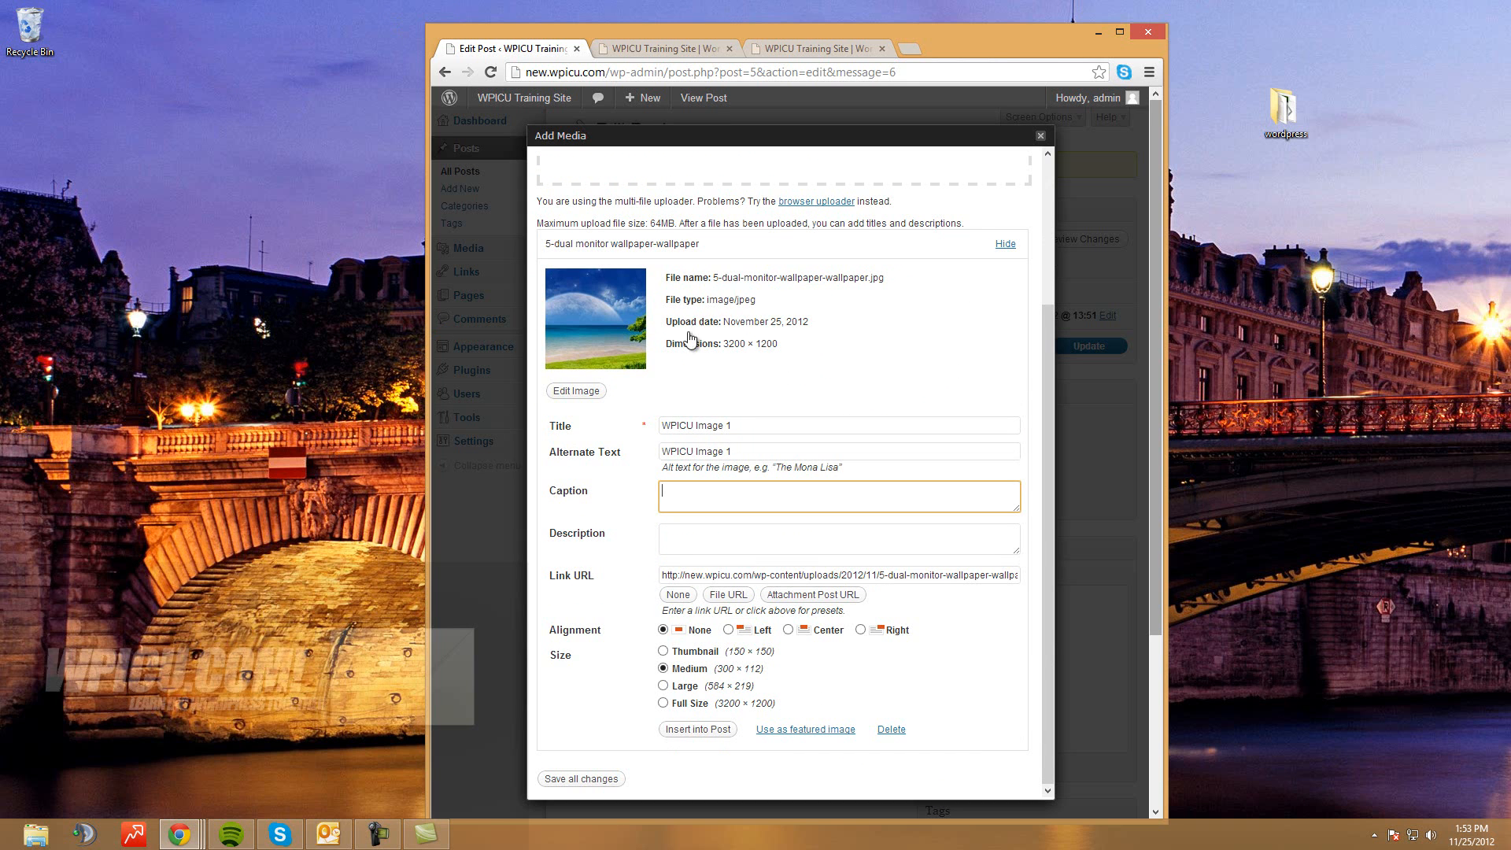
{"action": "type", "text": "WPICU caption"}
{"action": "key", "text": "Tab"}
{"action": "type", "text": "WPI"}
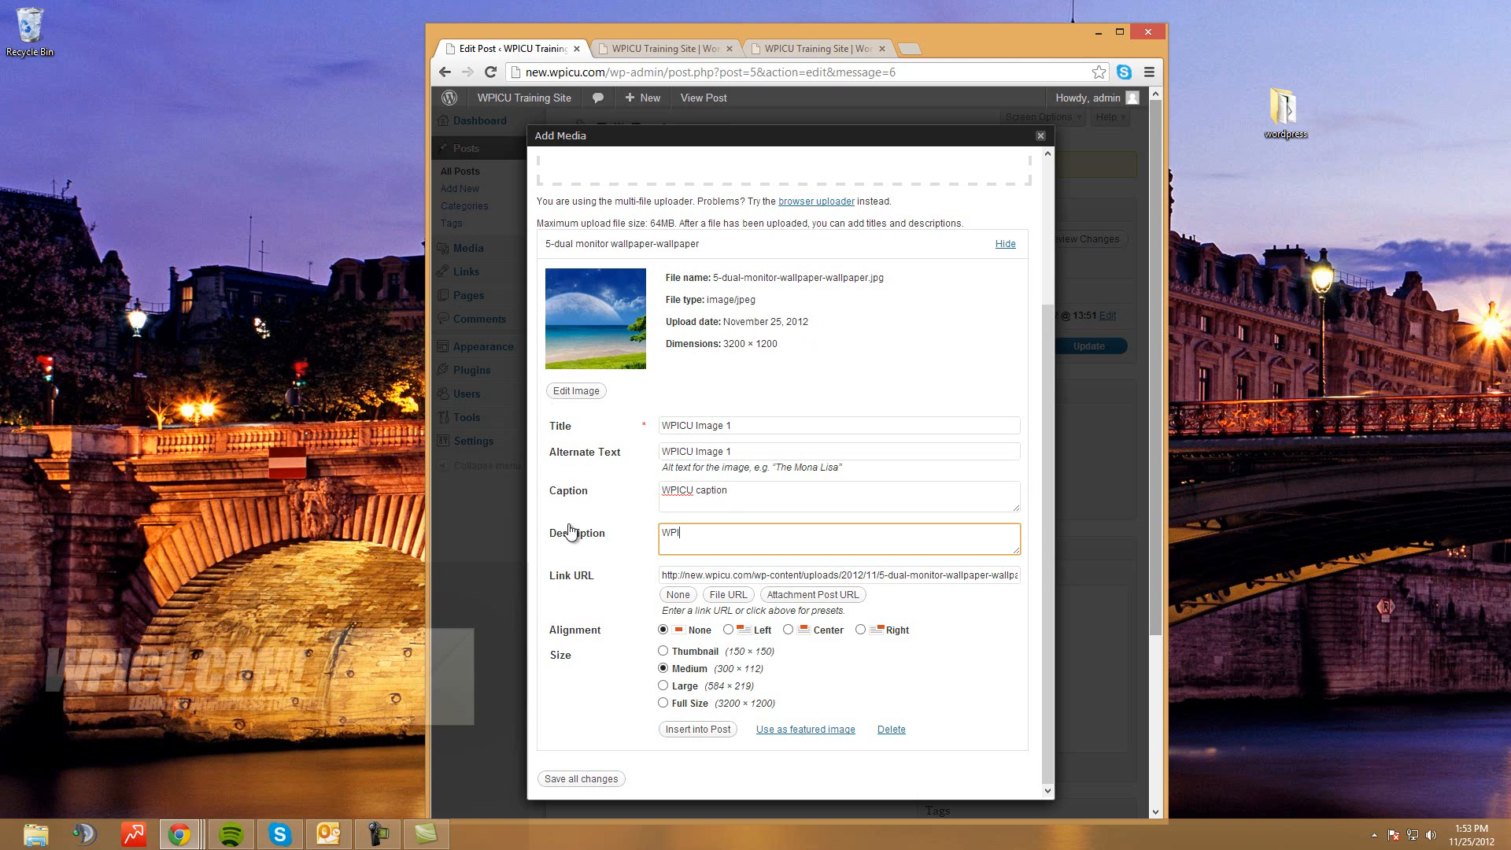
{"action": "type", "text": "CU Training Image"}
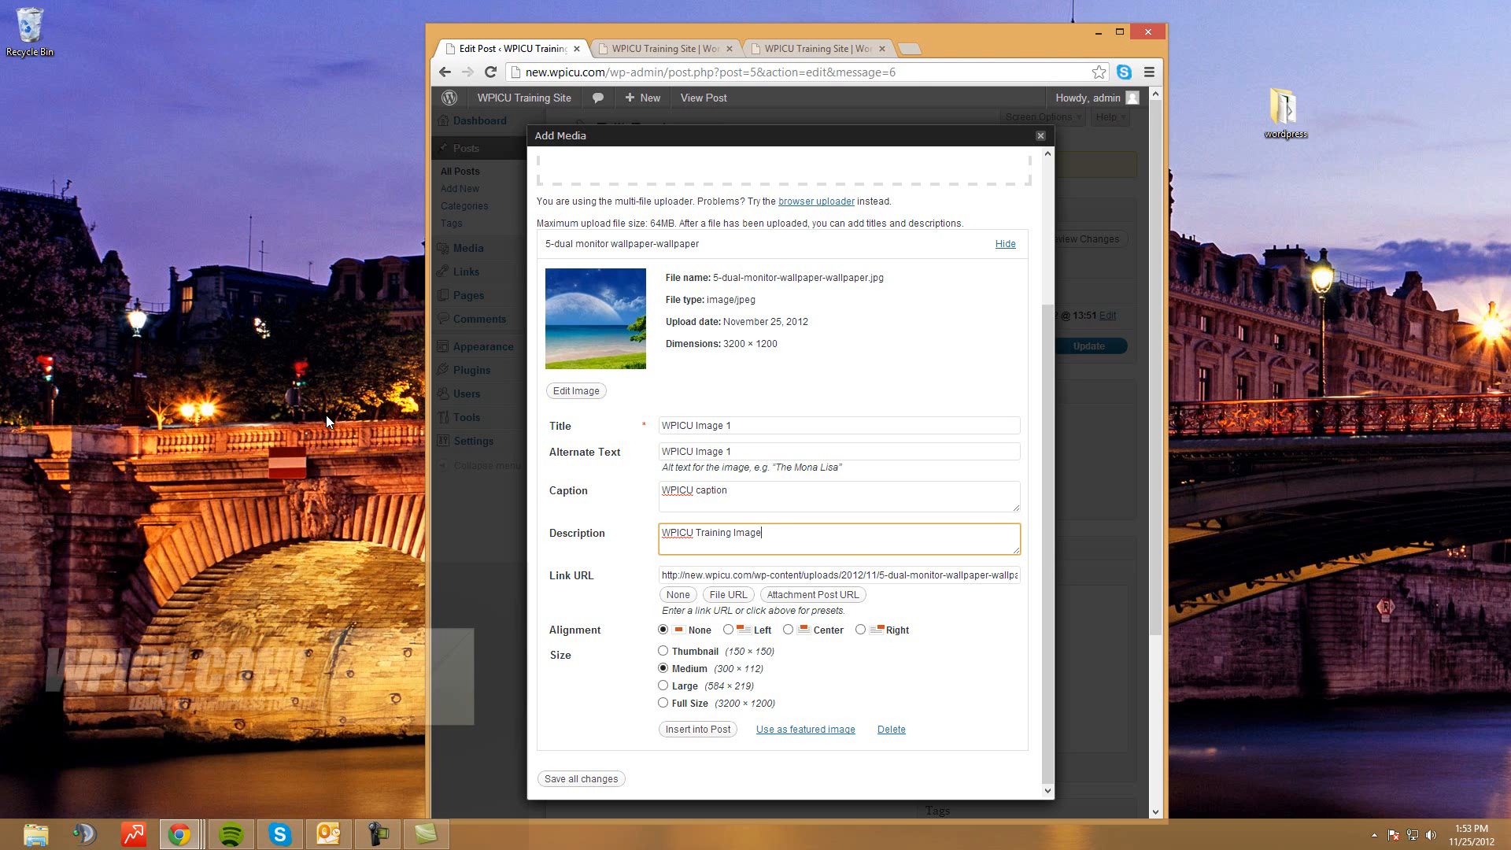
{"action": "key", "text": "Tab"}
{"action": "type", "text": "ht"}
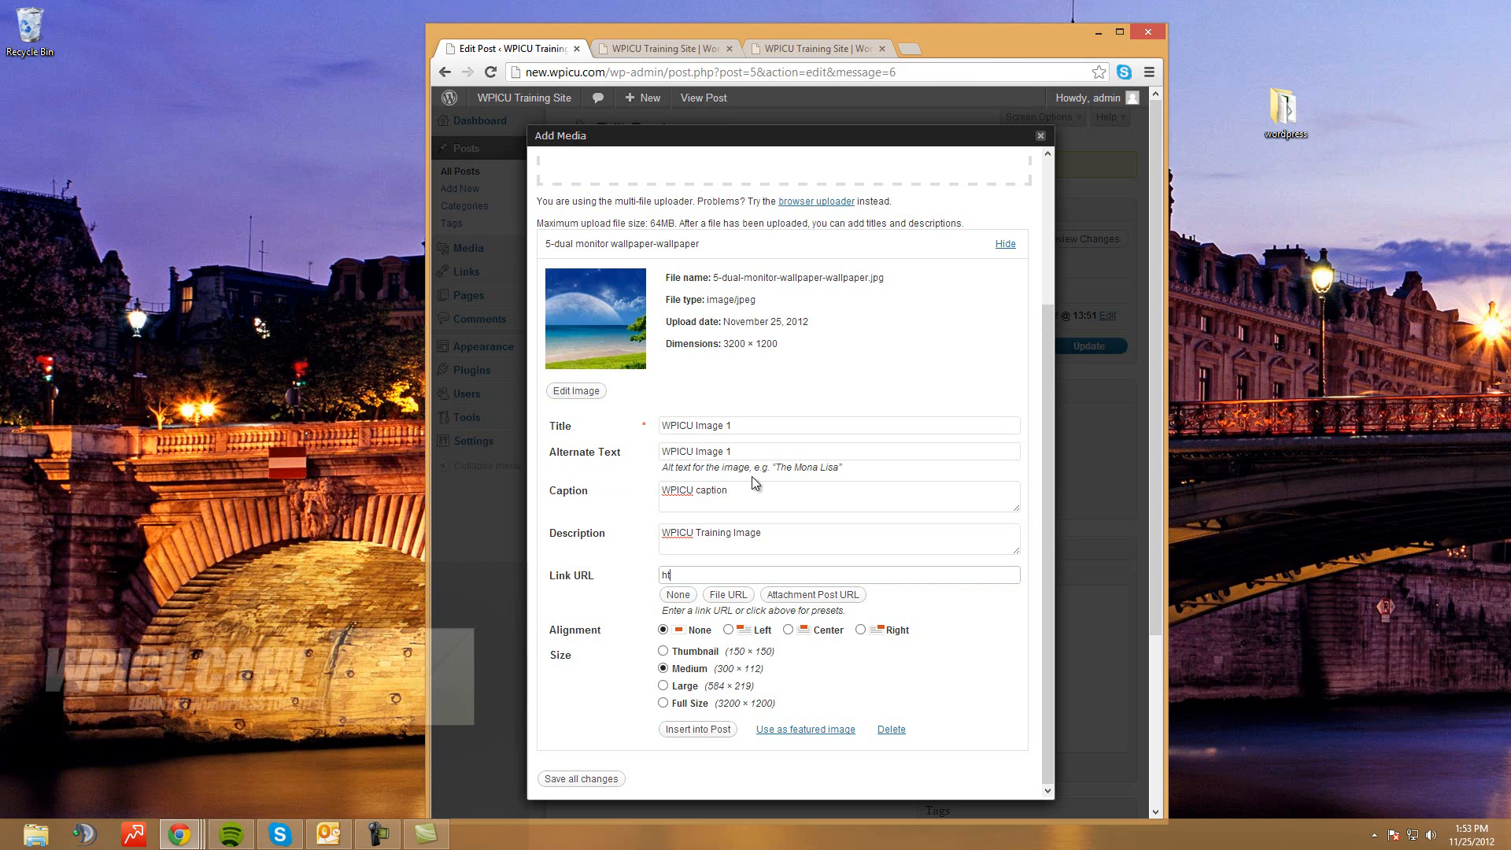
{"action": "type", "text": "tp://google.com"}
{"action": "left_click", "coordinate": [115, 359]}
{"action": "scroll", "coordinate": [483, 416], "scroll_direction": "down", "scroll_amount": 1}
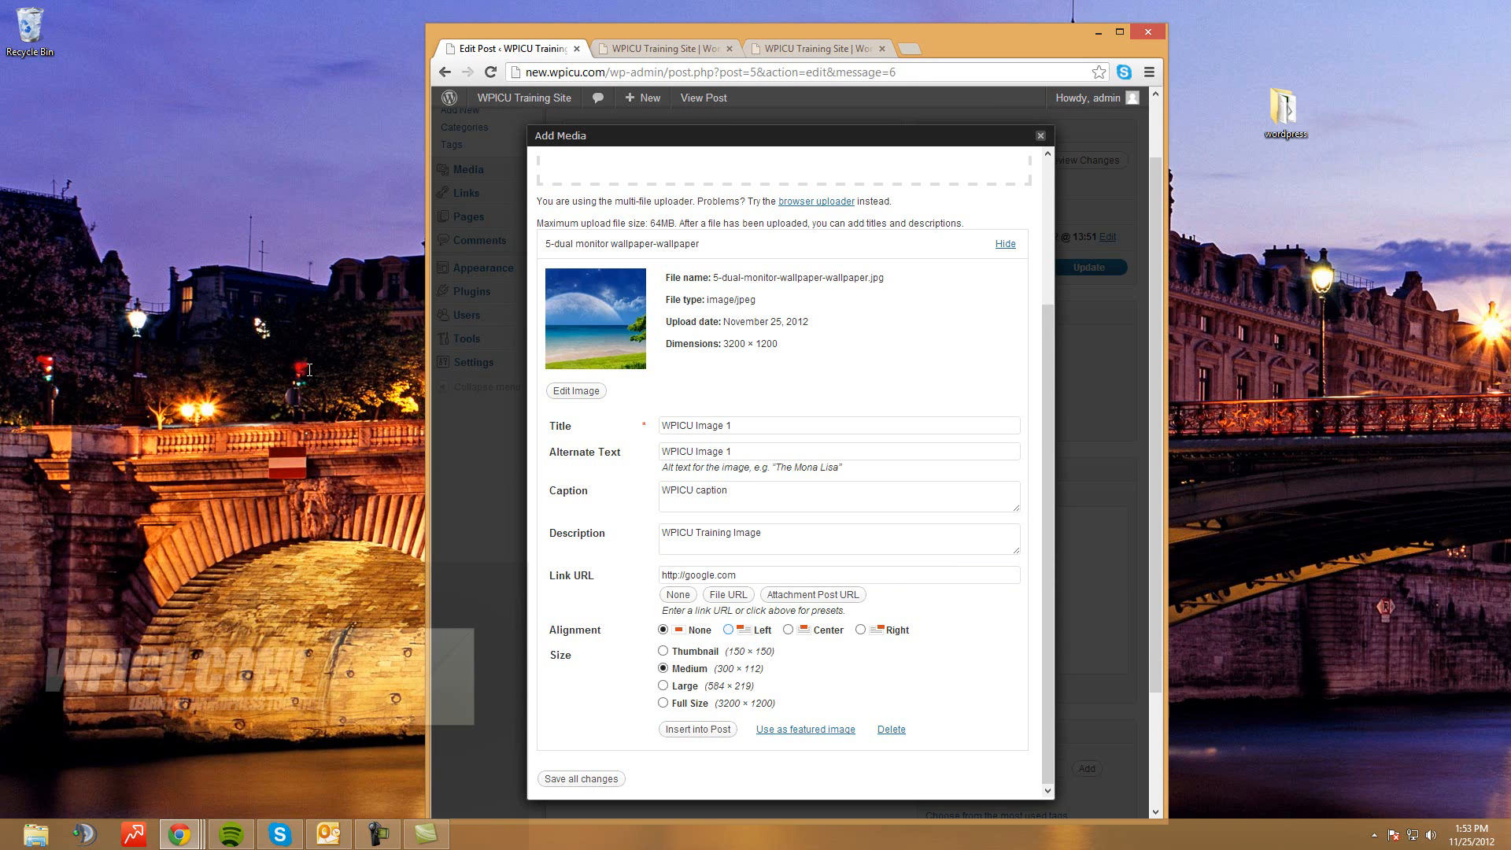
{"action": "key", "text": "Right"}
{"action": "key", "text": "Up"}
{"action": "key", "text": "super+Up"}
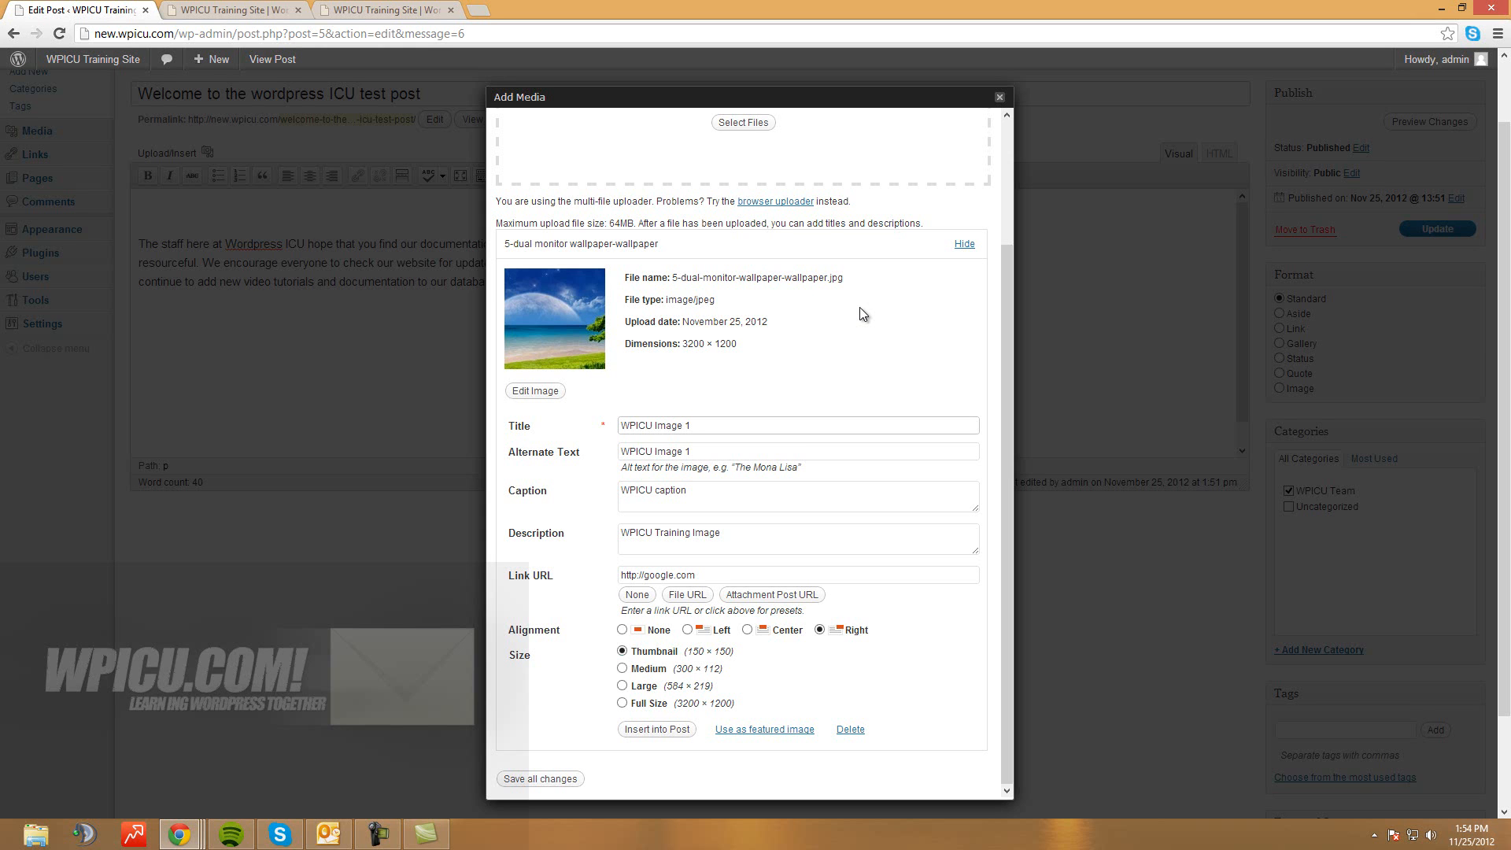
{"action": "scroll", "coordinate": [859, 307], "scroll_direction": "down", "scroll_amount": 1}
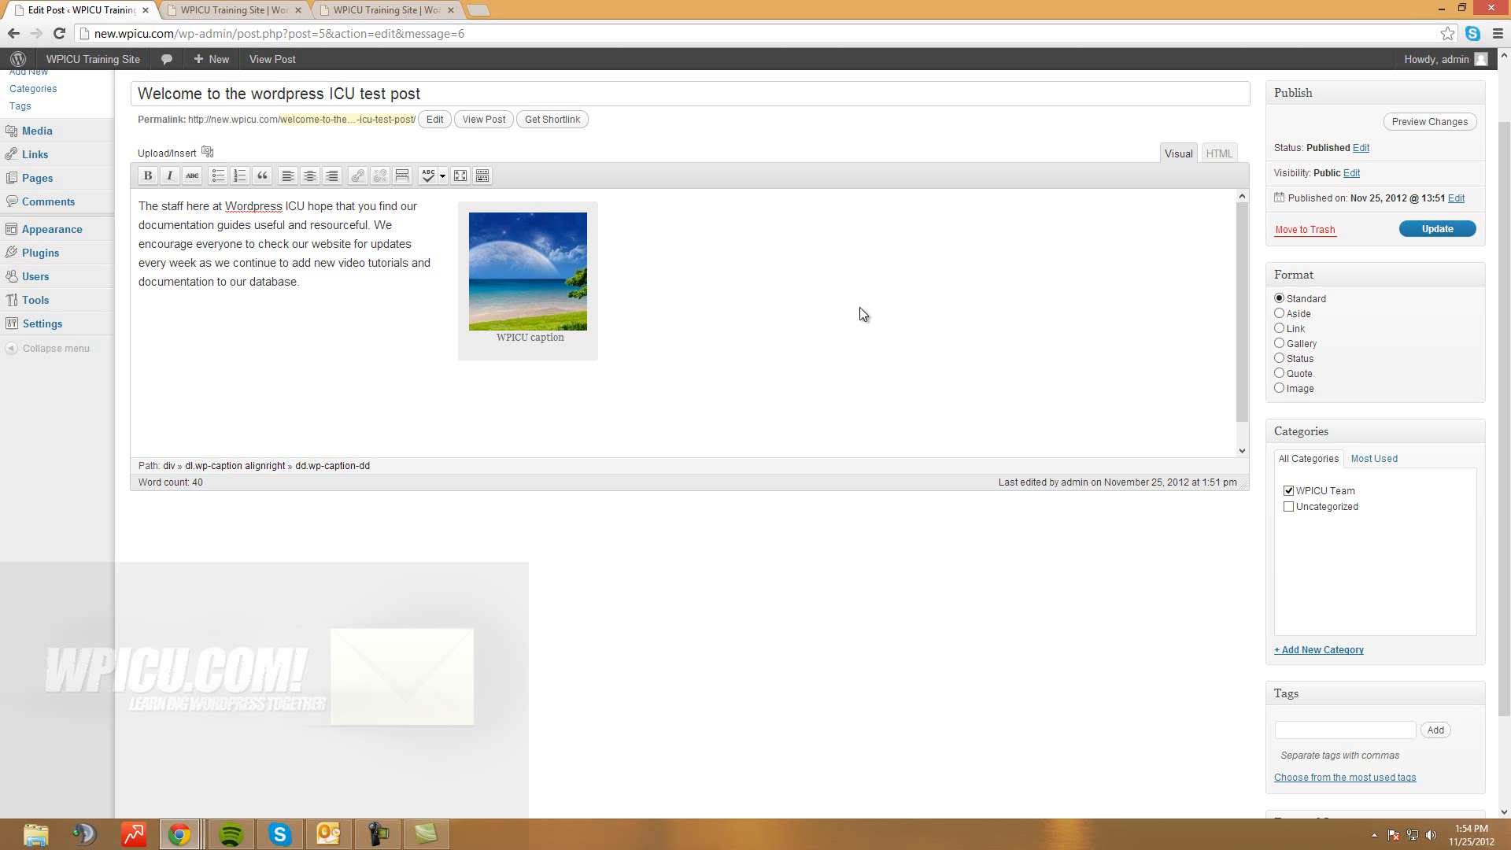
{"action": "key", "text": "Return"}
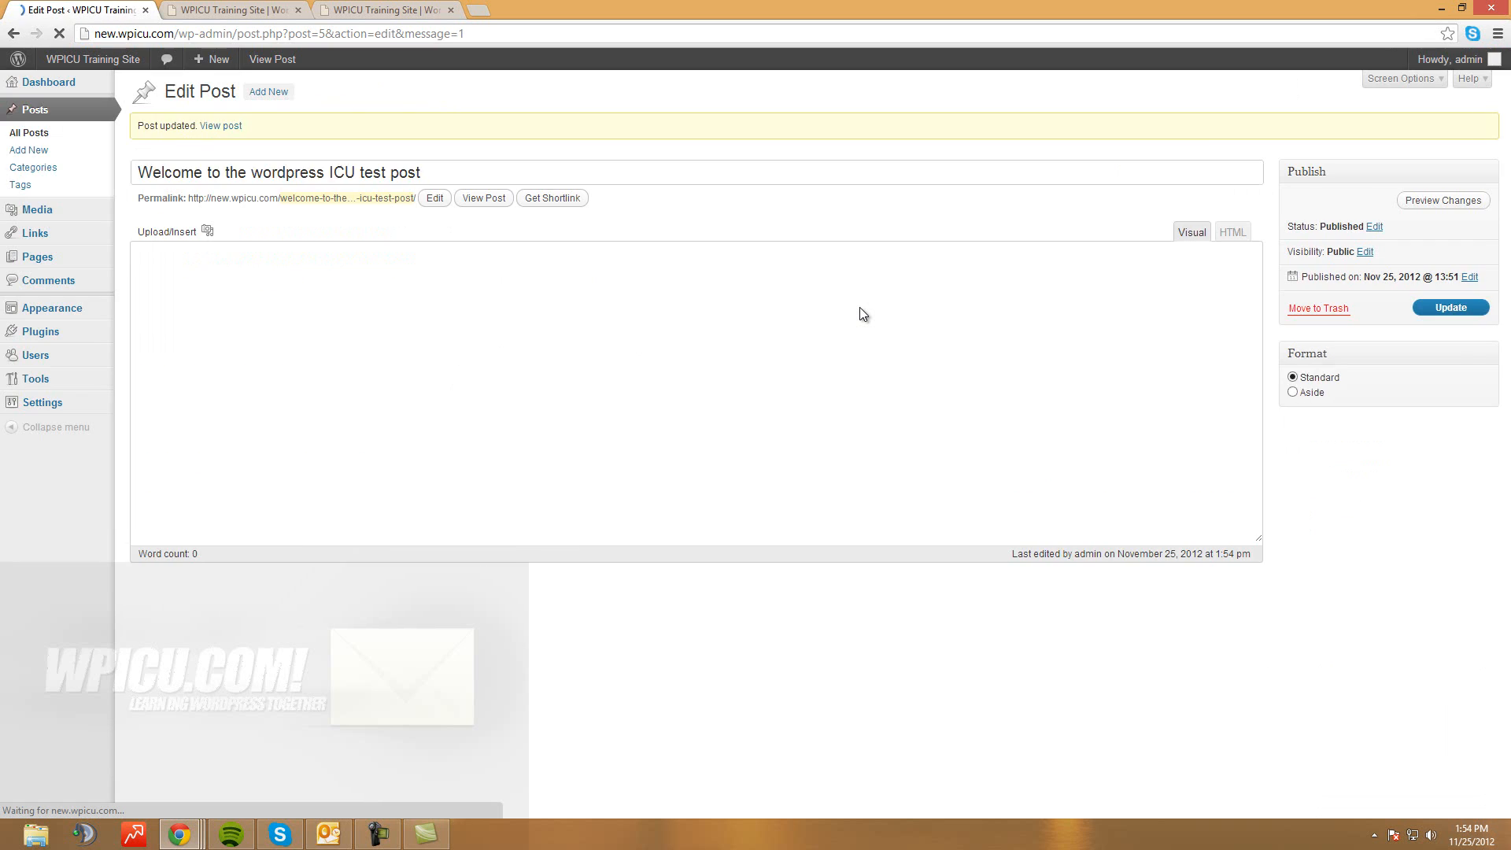
{"action": "key", "text": "ctrl+Tab"}
{"action": "key", "text": "F5"}
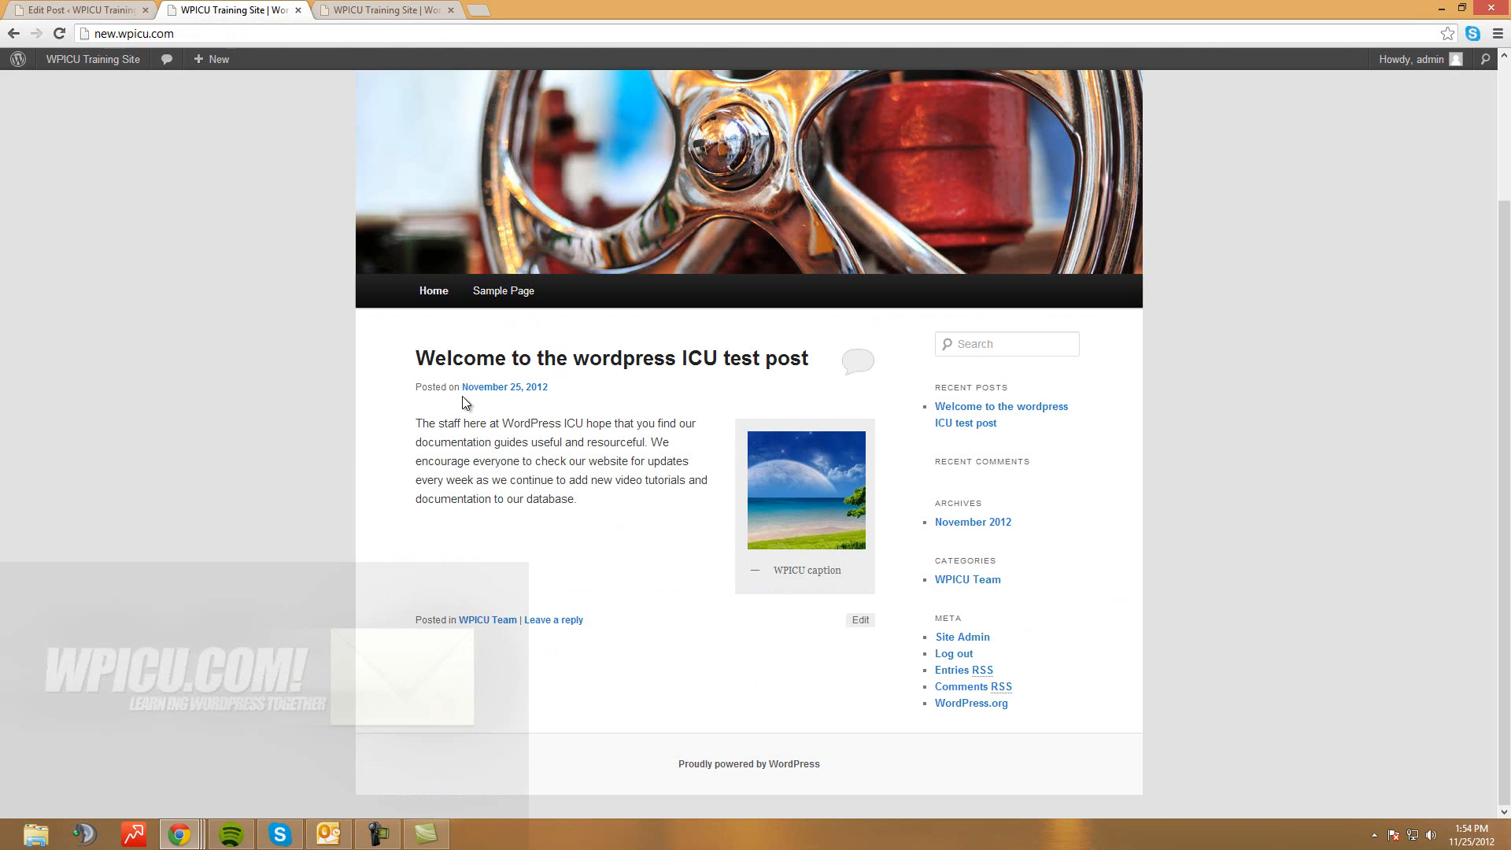
{"action": "left_click_drag", "start_coordinate": [577, 500], "coordinate": [416, 425]}
{"action": "left_click", "coordinate": [441, 429]}
{"action": "scroll", "coordinate": [230, 240], "scroll_direction": "up", "scroll_amount": 3}
{"action": "scroll", "coordinate": [230, 240], "scroll_direction": "down", "scroll_amount": 3}
{"action": "left_click", "coordinate": [791, 491]}
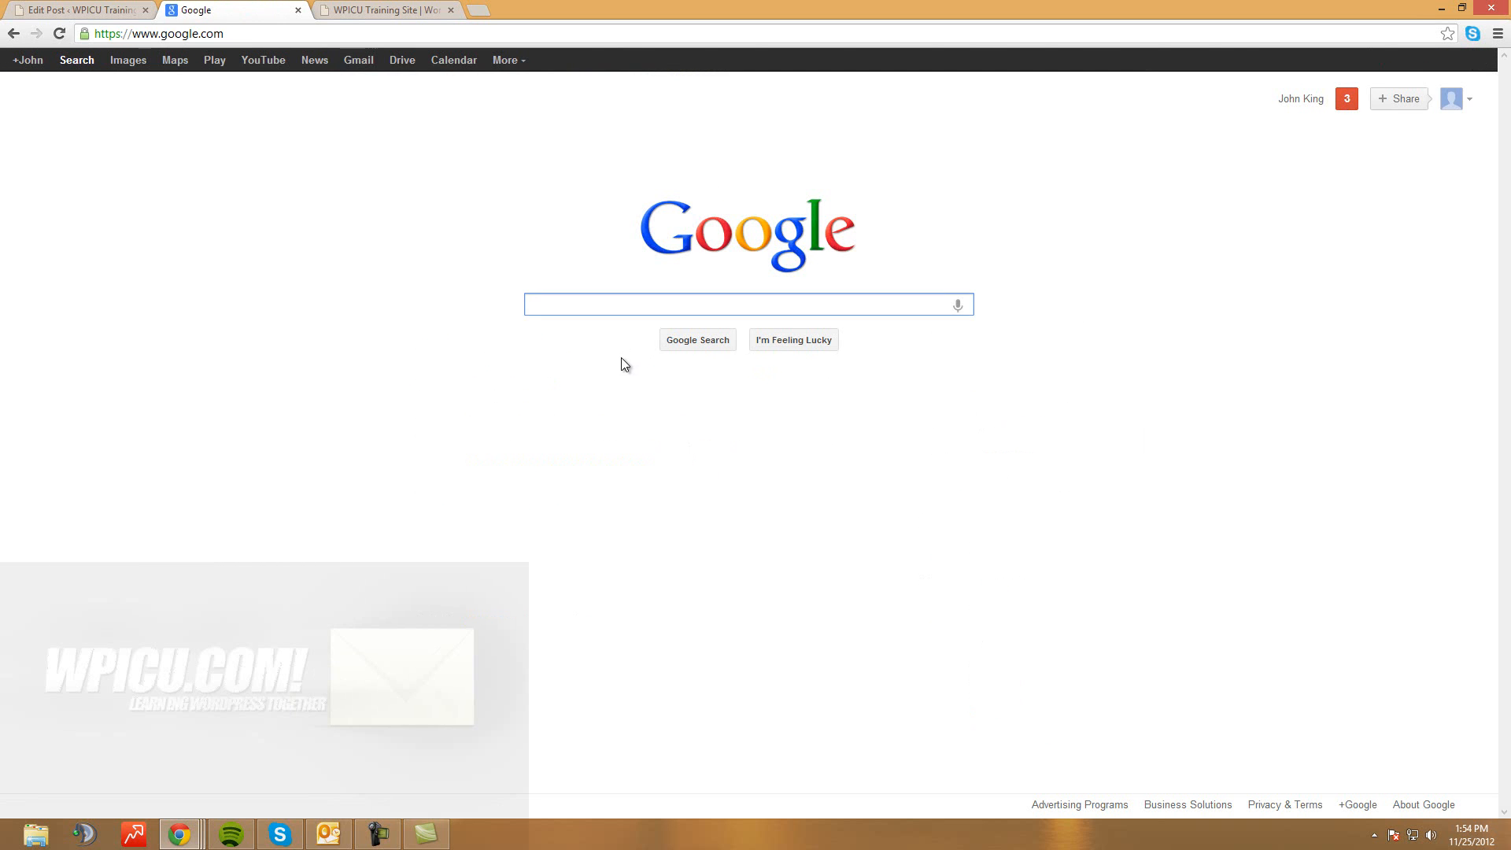
{"action": "key", "text": "alt+Left"}
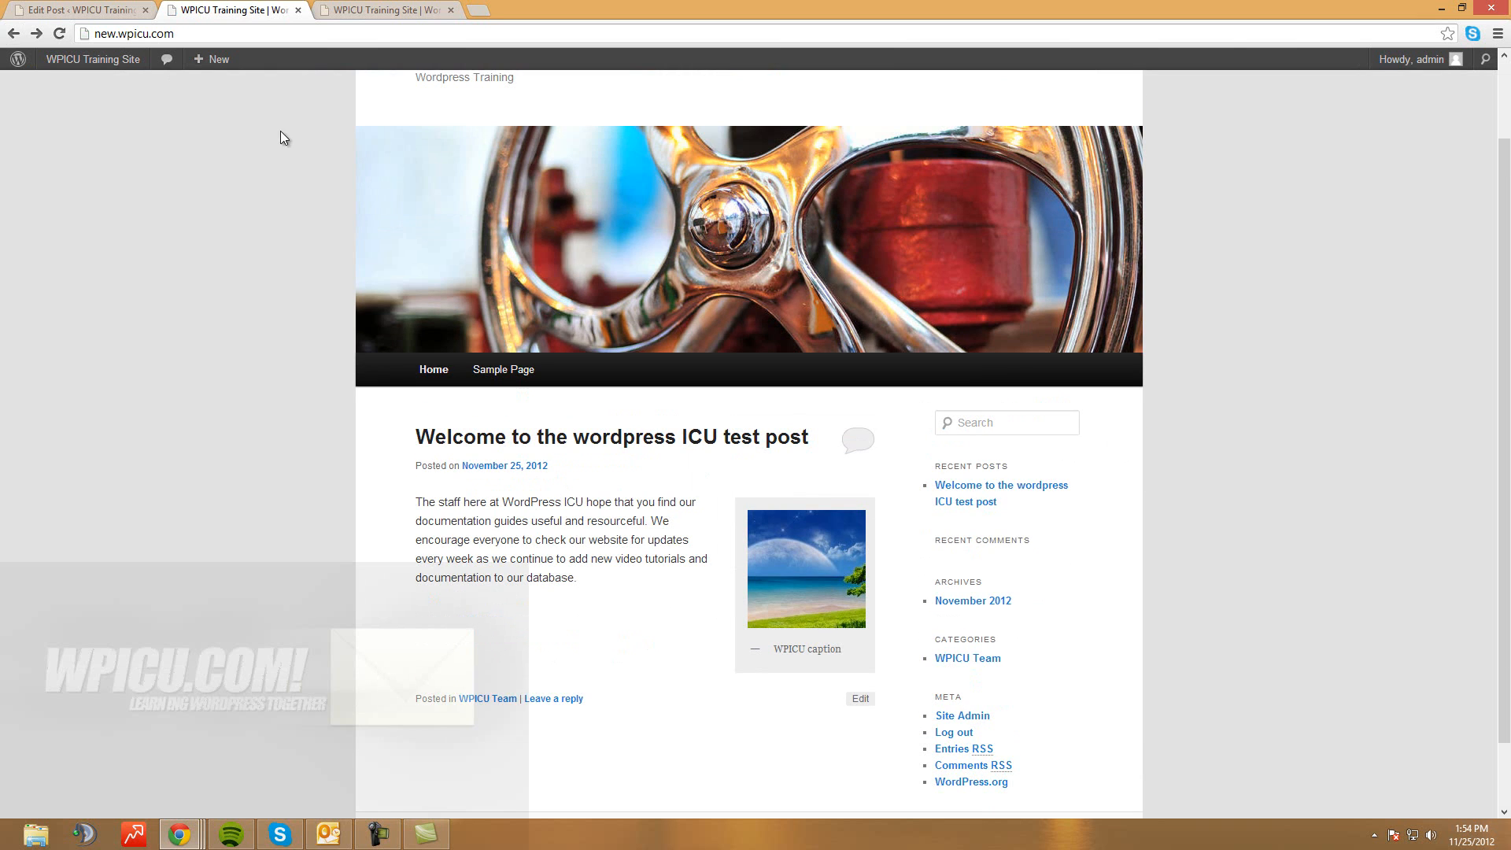
{"action": "key", "text": "ctrl+shift+Tab"}
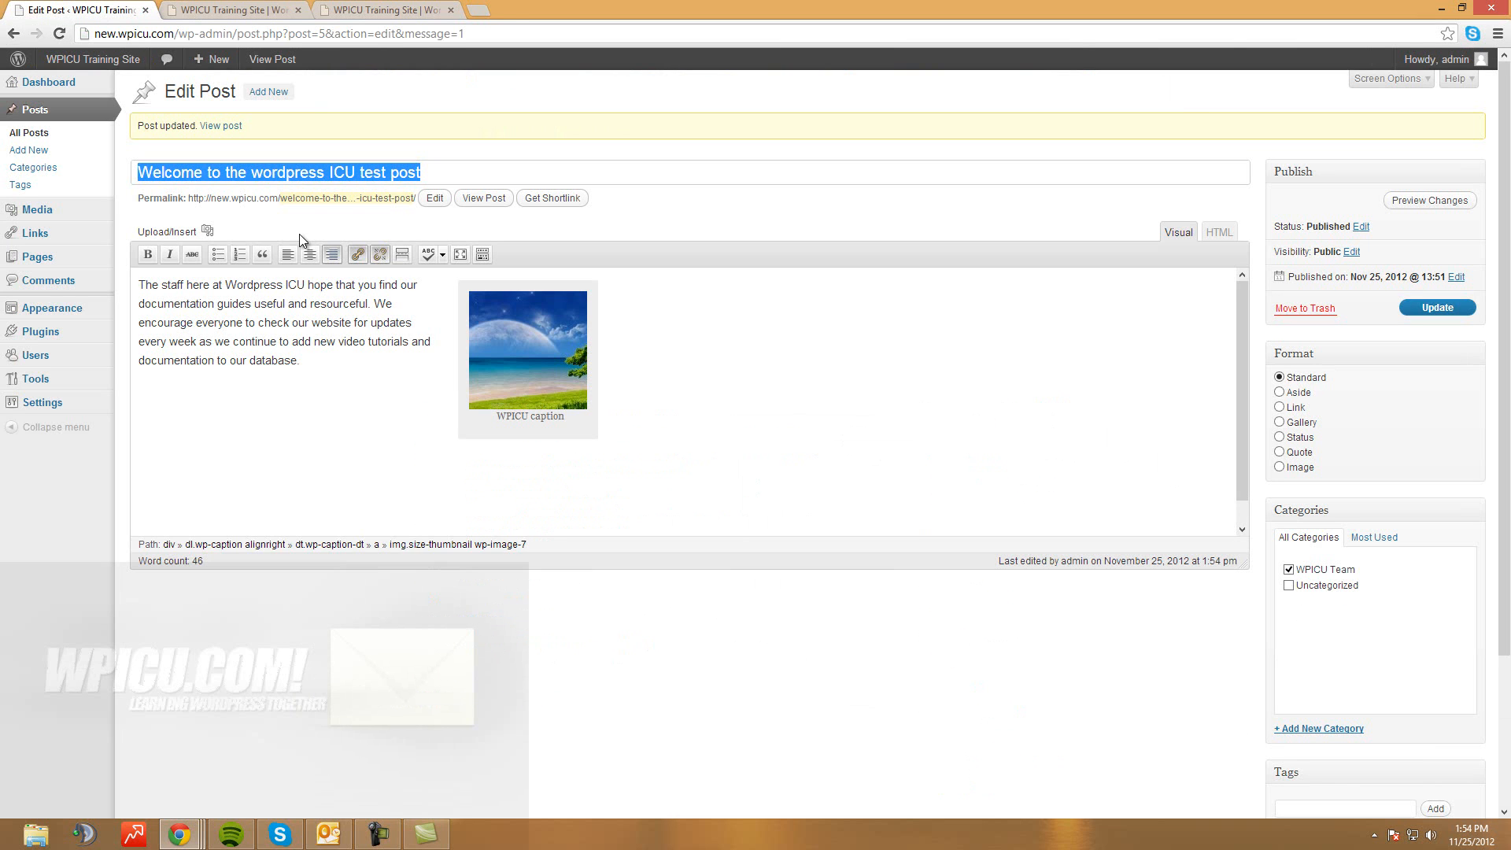
Add the paragraph 'You can visit Google by clicking here.' and select 'here.' for linking
{"action": "key", "text": "Tab"}
{"action": "key", "text": "Return"}
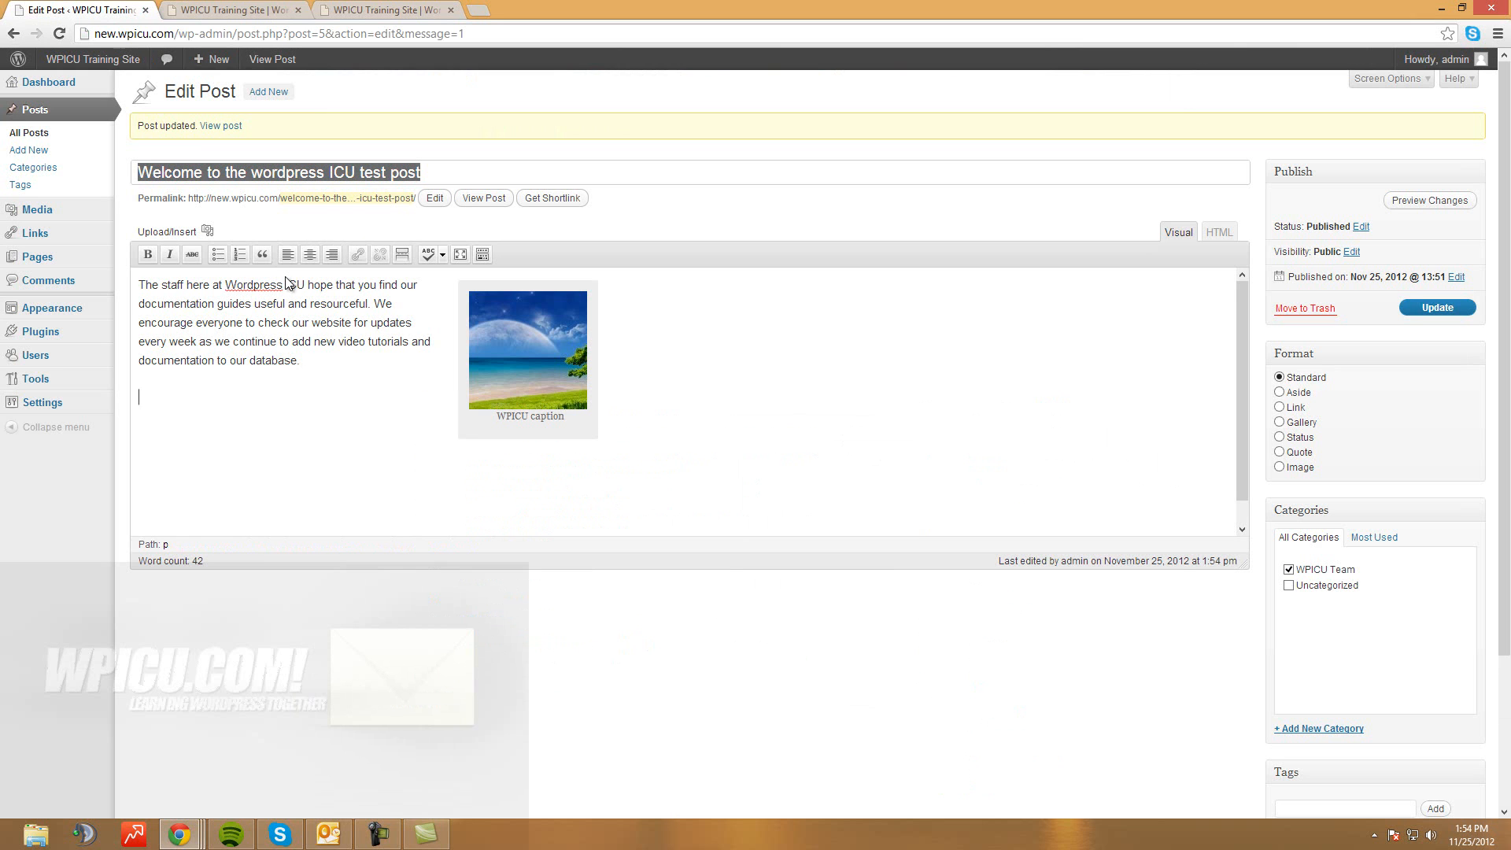
{"action": "type", "text": "You can visit Google by clicking here."}
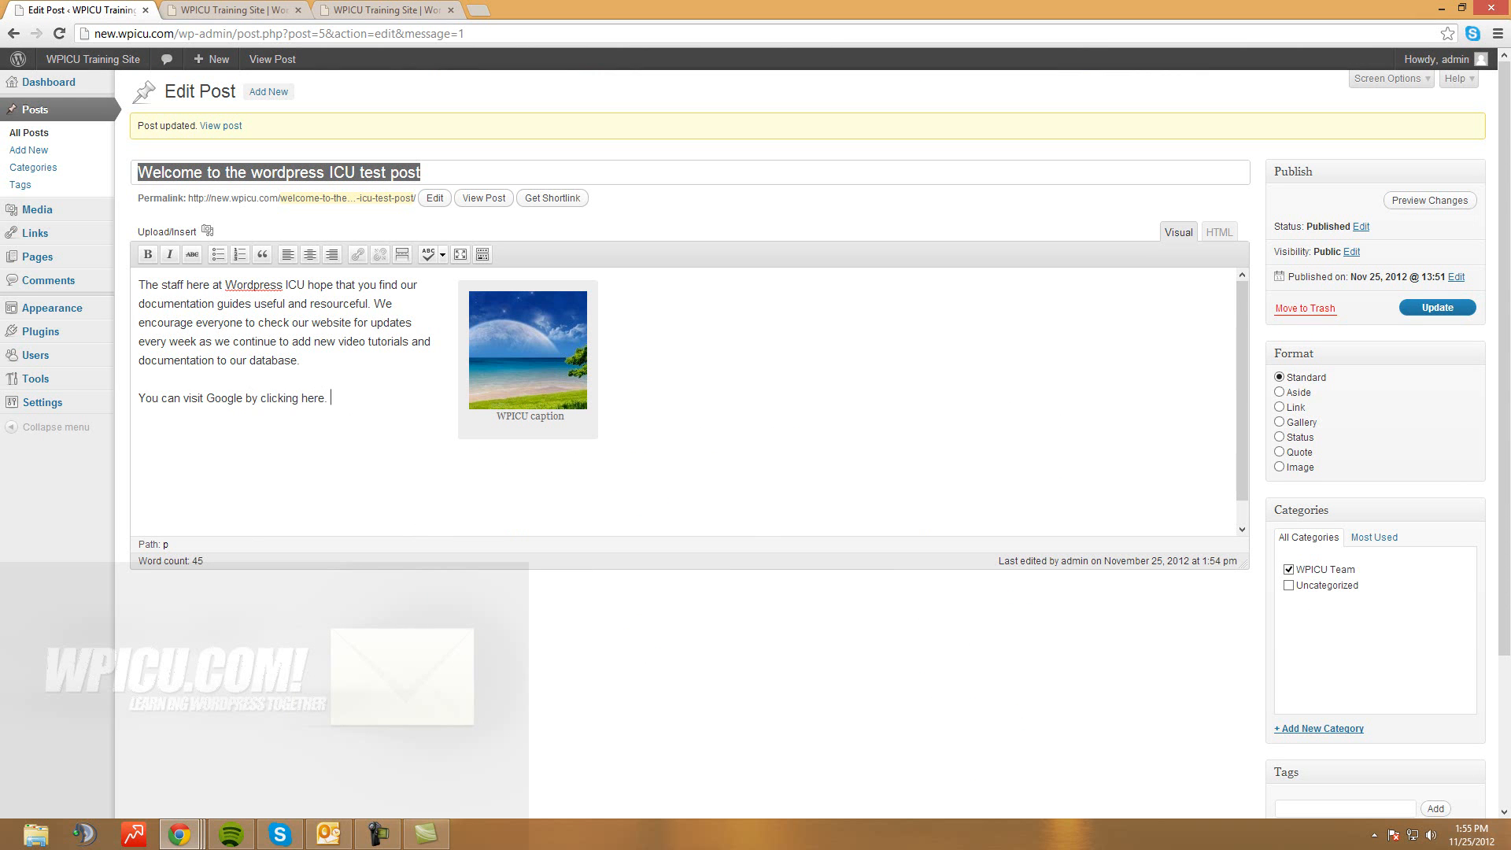
{"action": "key", "text": "shift+Left"}
{"action": "key", "text": "shift+Left"}
{"action": "key", "text": "shift+Left"}
{"action": "key", "text": "shift+Left"}
{"action": "key", "text": "shift+Left"}
{"action": "key", "text": "shift+Left"}
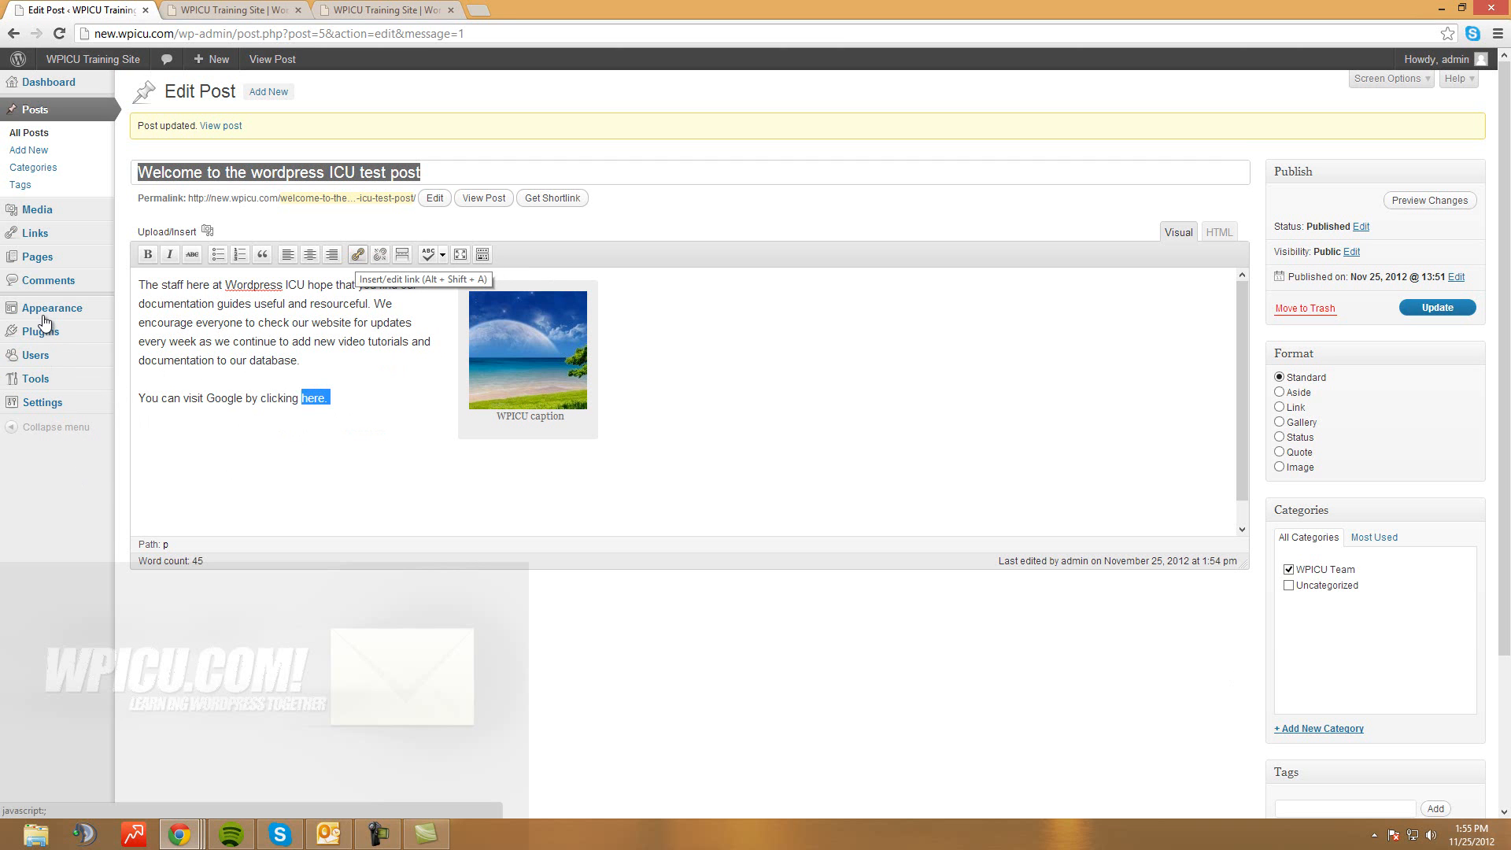
{"action": "key", "text": "alt+shift+a"}
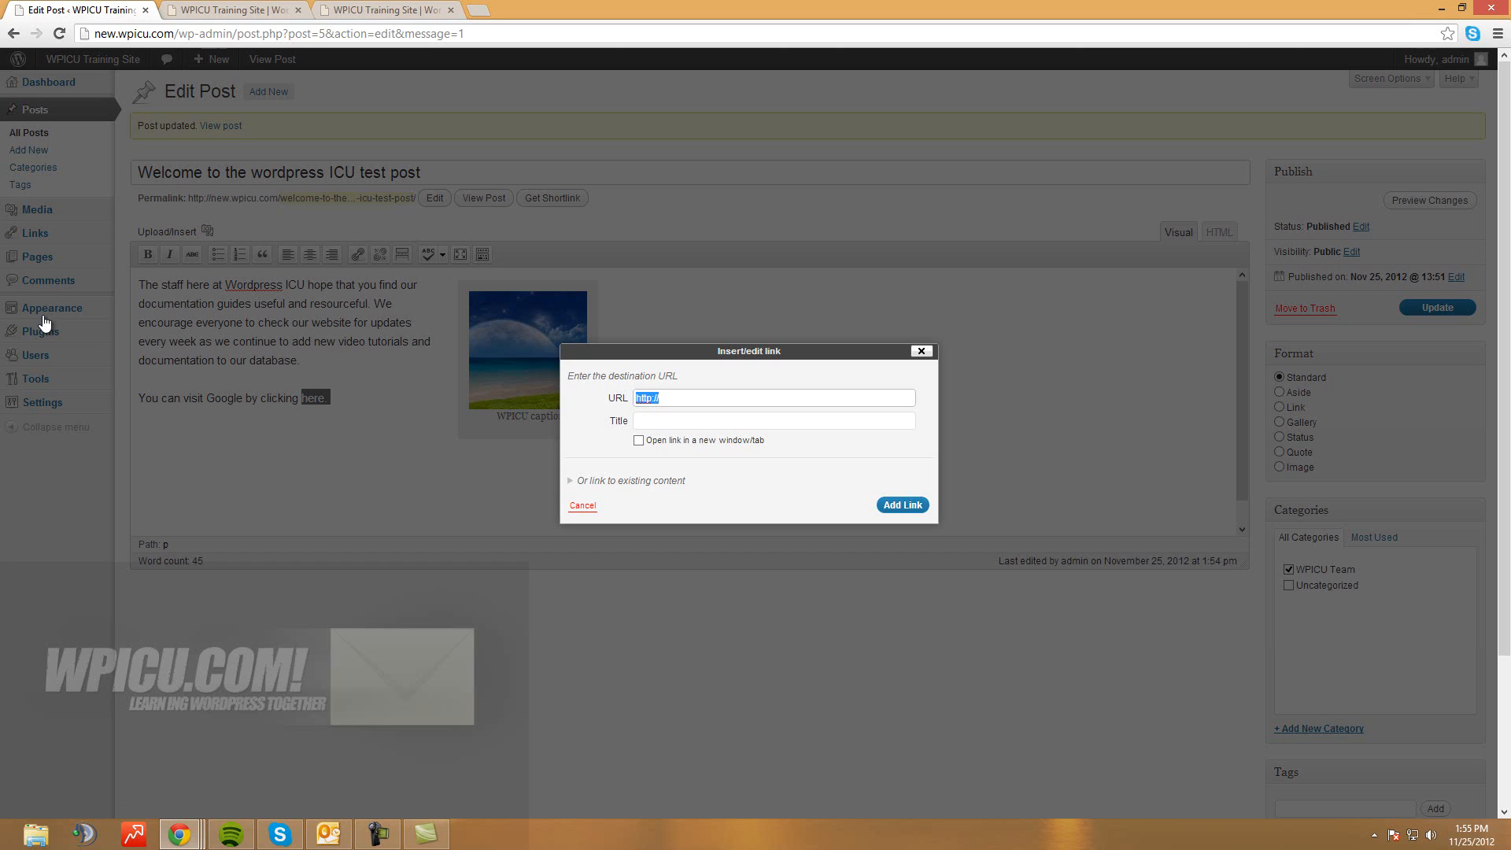
Link 'here.' to the existing Sample Page, set to open in a new window/tab
{"action": "key", "text": "Right"}
{"action": "type", "text": "www.google.com"}
{"action": "key", "text": "Tab"}
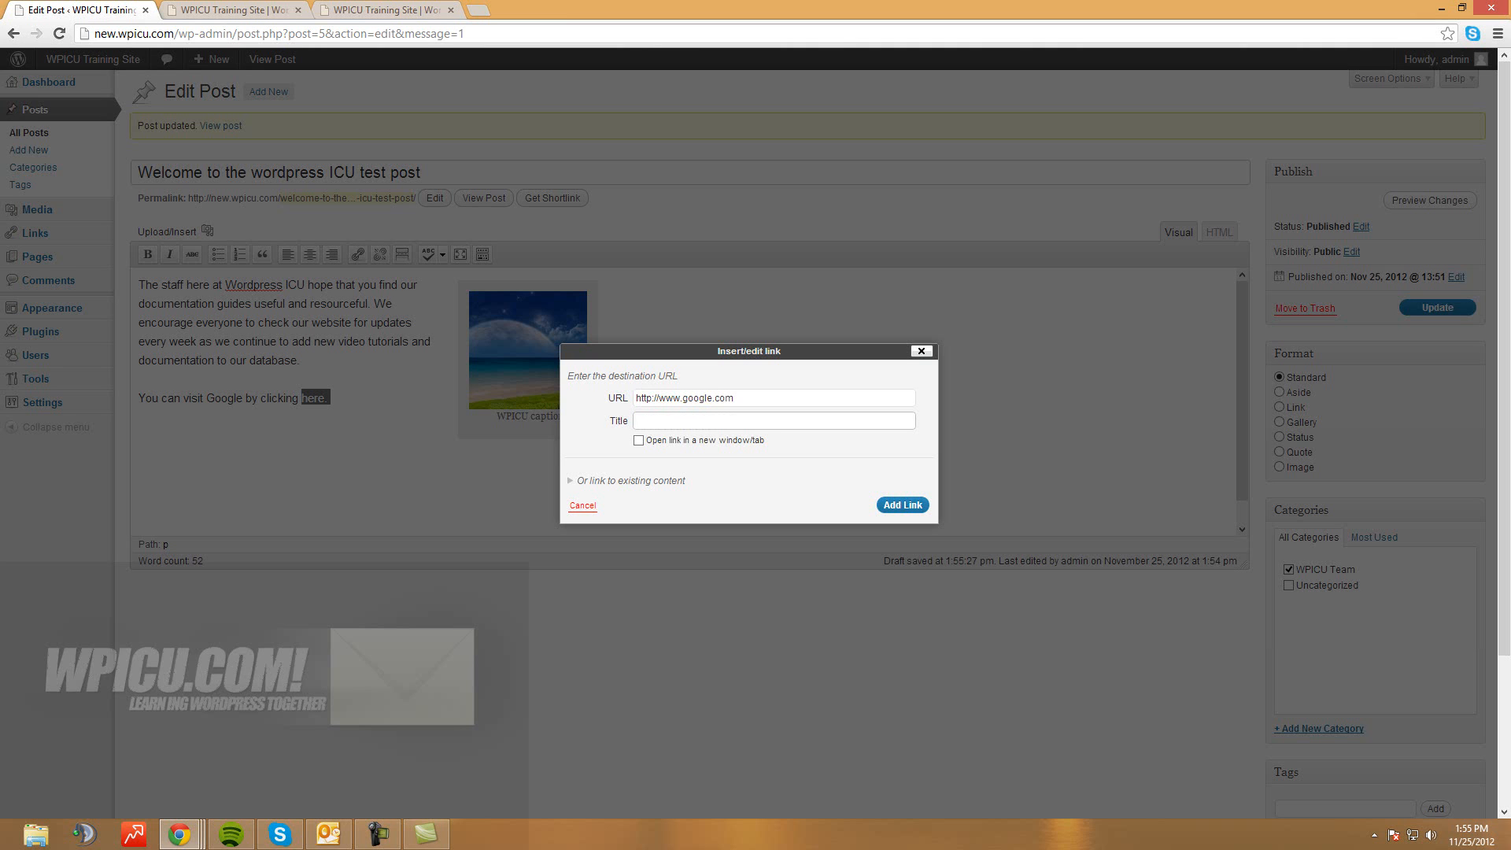
{"action": "left_click", "coordinate": [639, 440]}
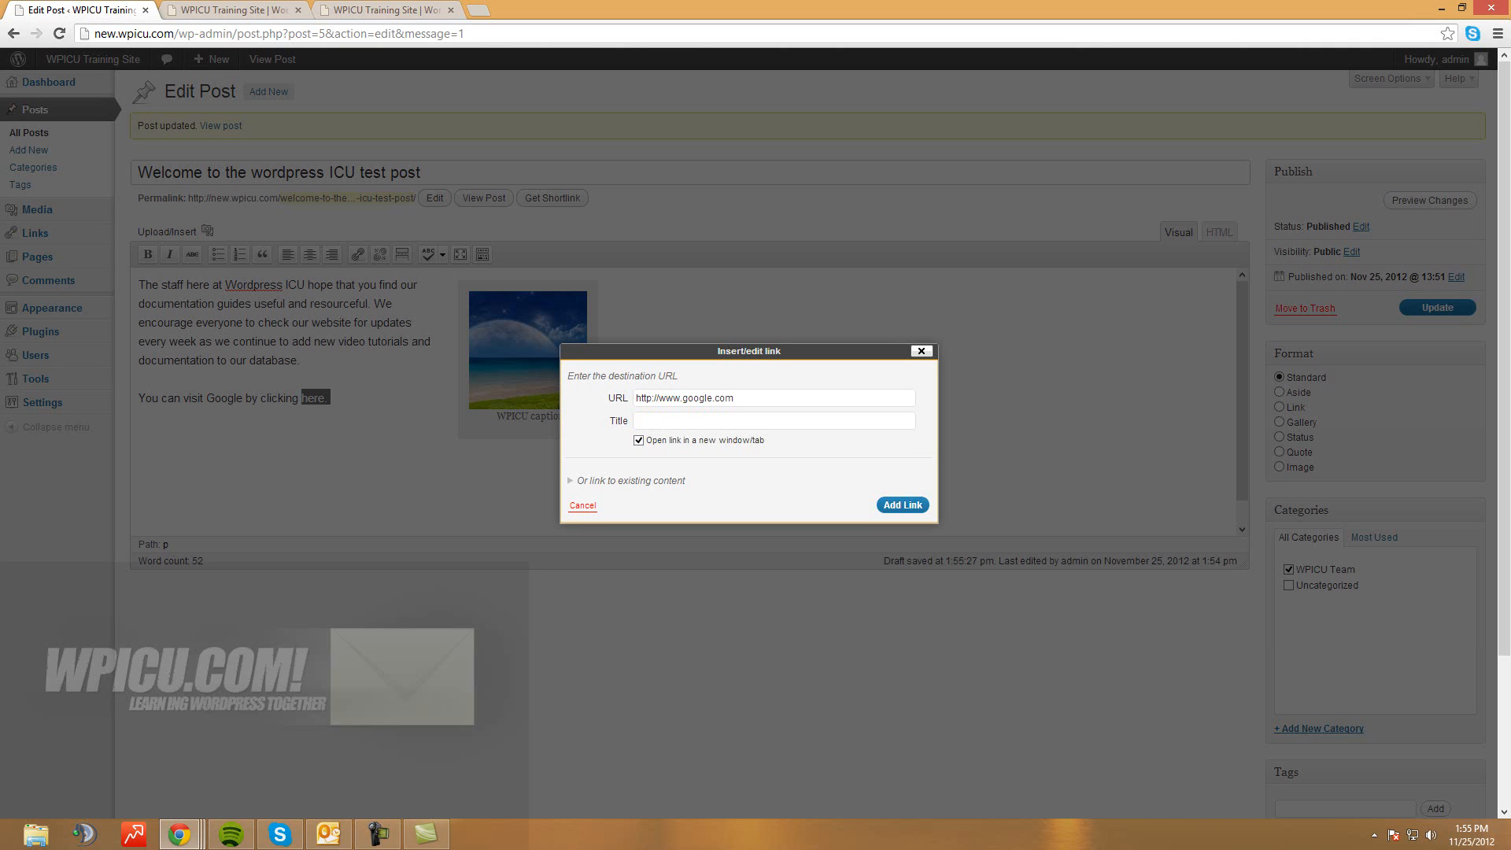
{"action": "left_click", "coordinate": [630, 481]}
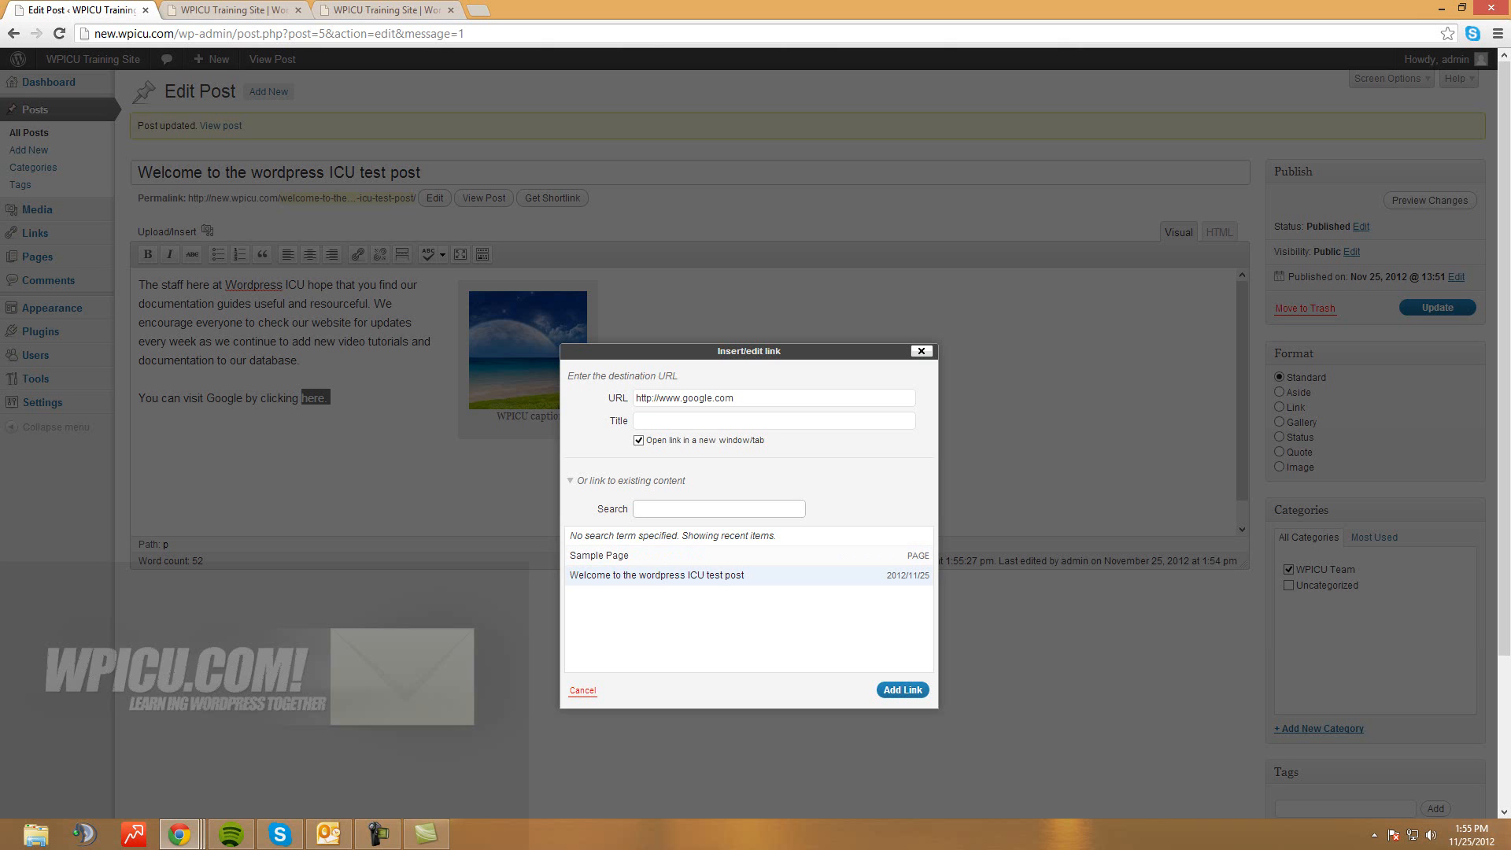
{"action": "left_click", "coordinate": [660, 575]}
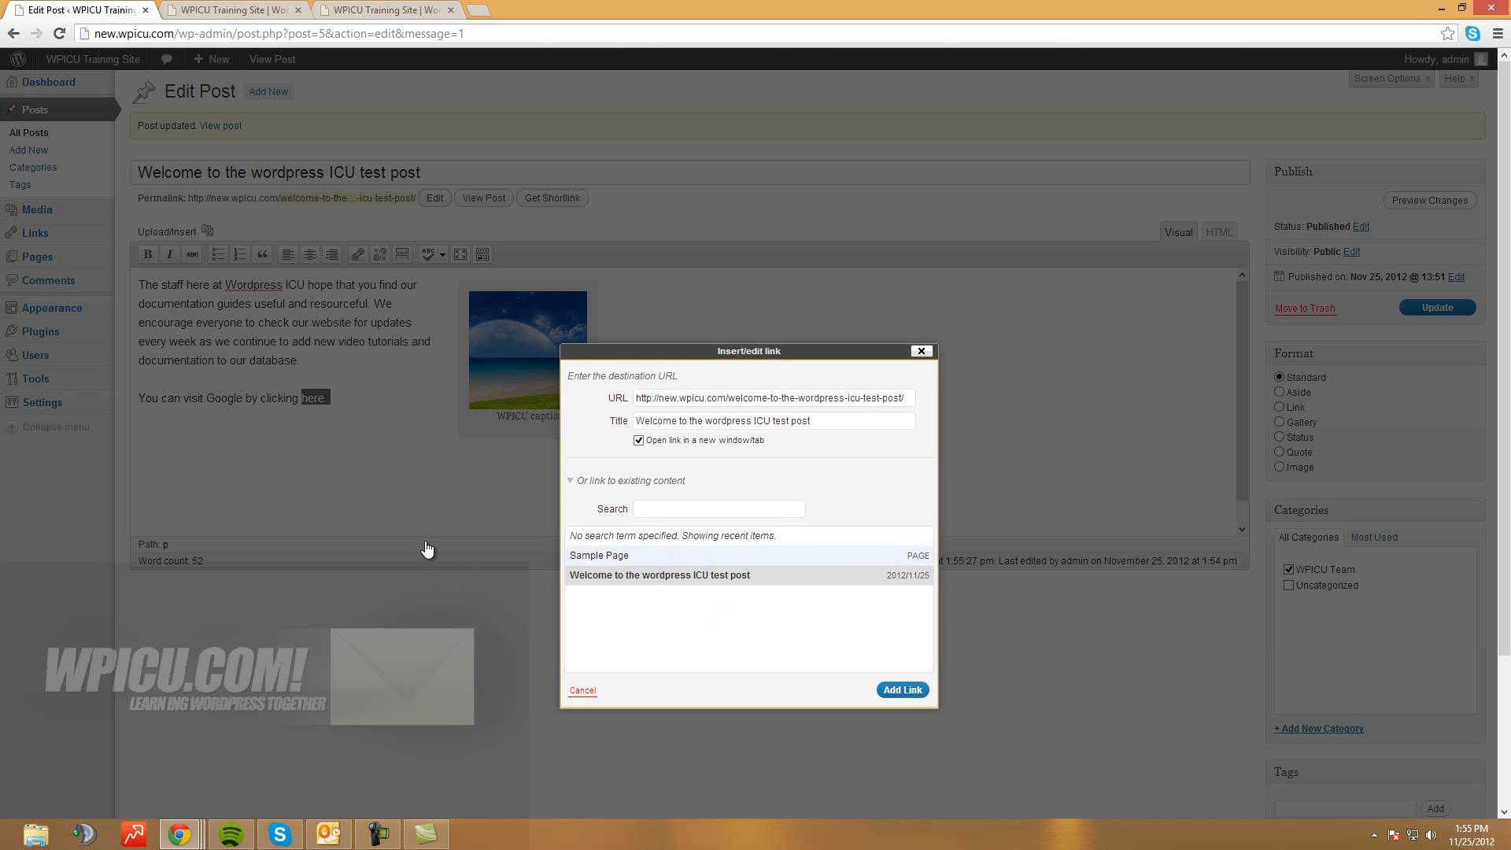
{"action": "key", "text": "Up"}
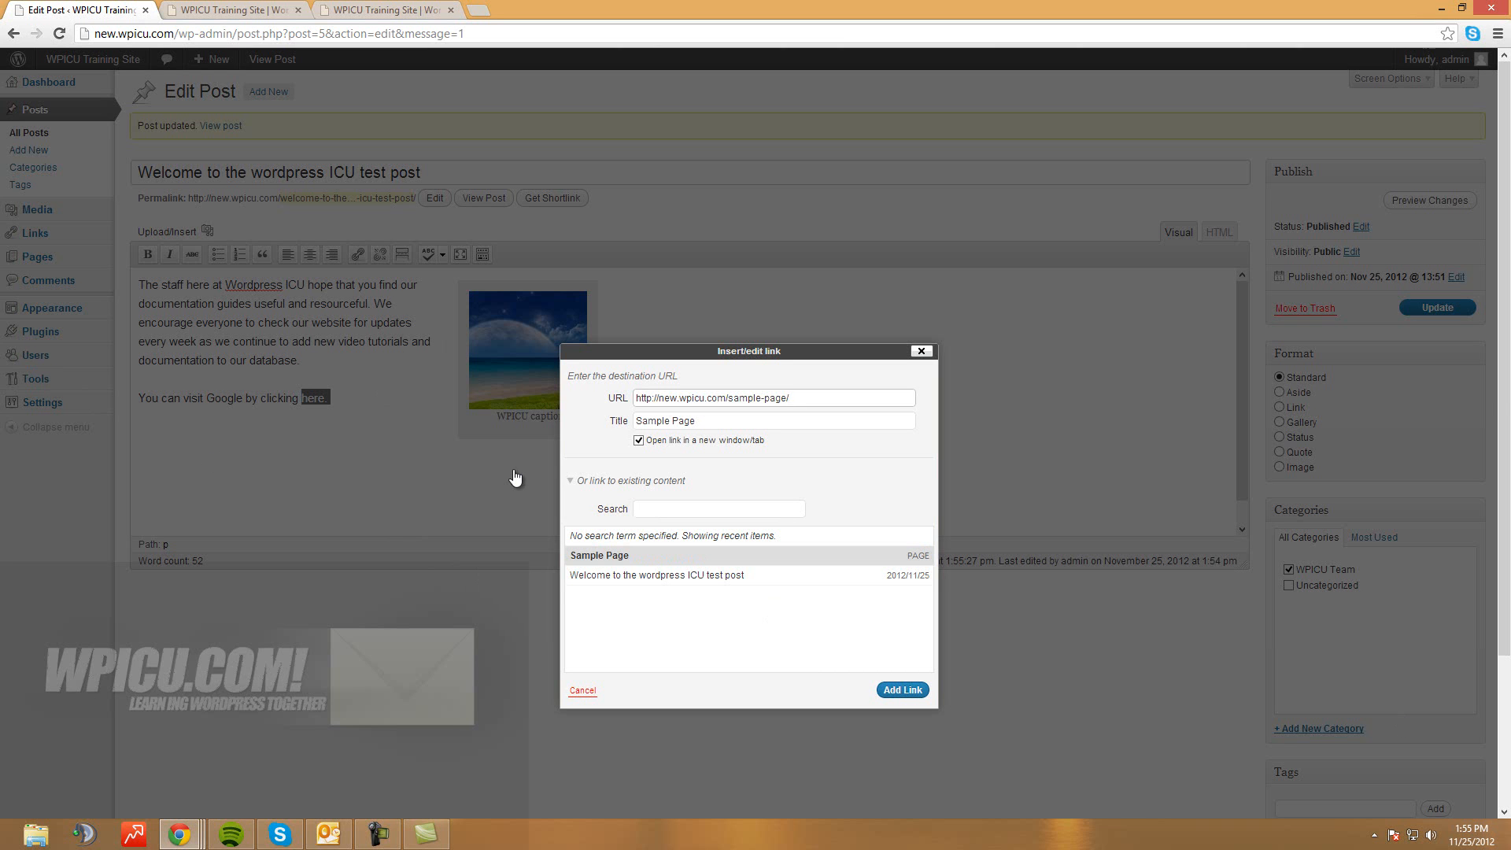
{"action": "key", "text": "Return"}
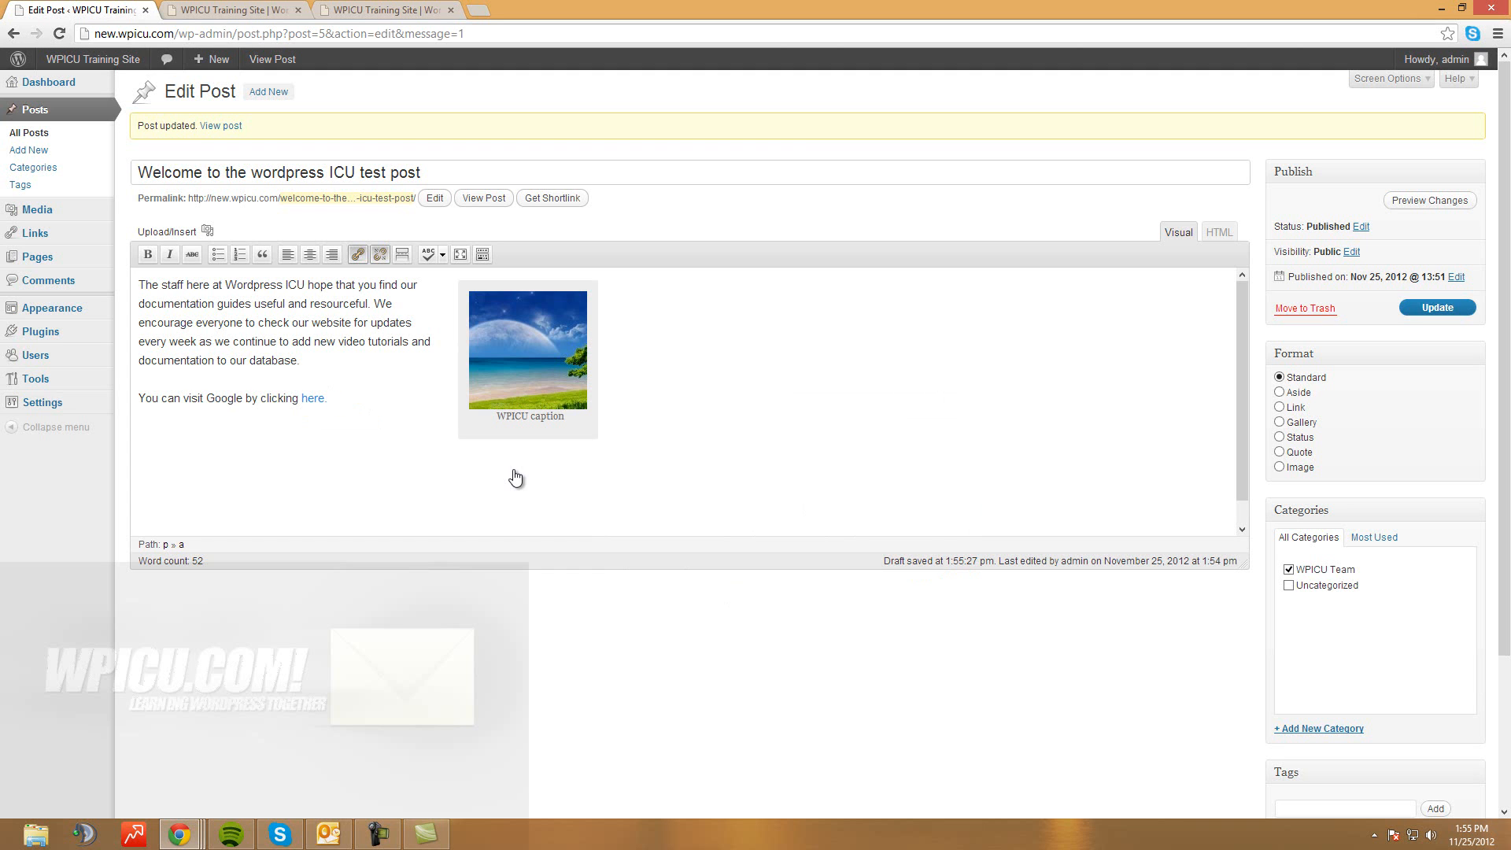
Colour the 'here.' link red from the Text Color palette, update the post, and view the site
{"action": "key", "text": "shift+Left"}
{"action": "key", "text": "shift+Left"}
{"action": "key", "text": "shift+Left"}
{"action": "key", "text": "shift+Left"}
{"action": "key", "text": "shift+Left"}
{"action": "key", "text": "shift+Left"}
{"action": "key", "text": "alt+shift+z"}
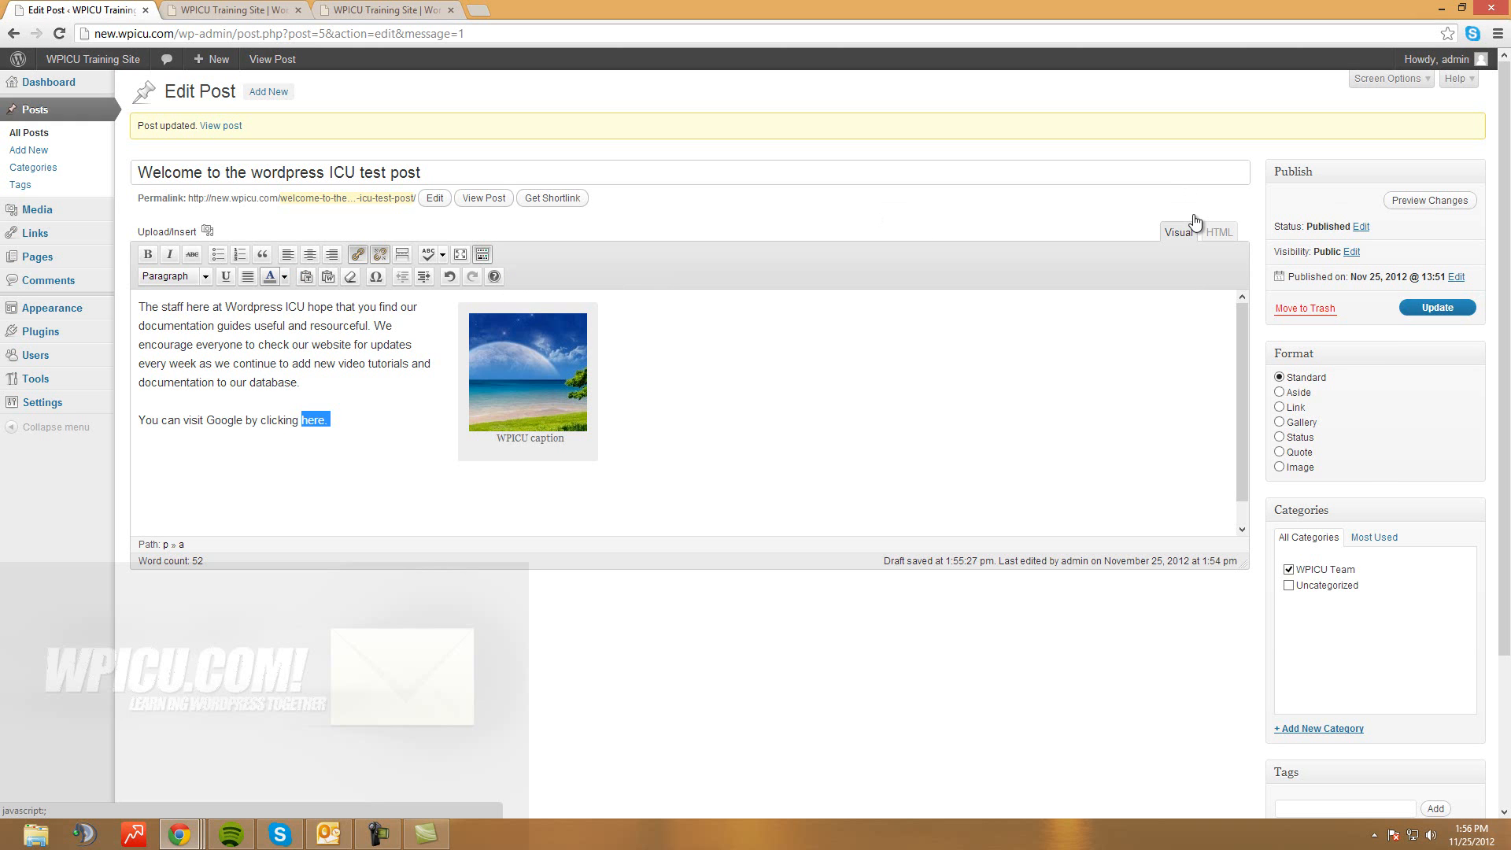
{"action": "left_click", "coordinate": [284, 277]}
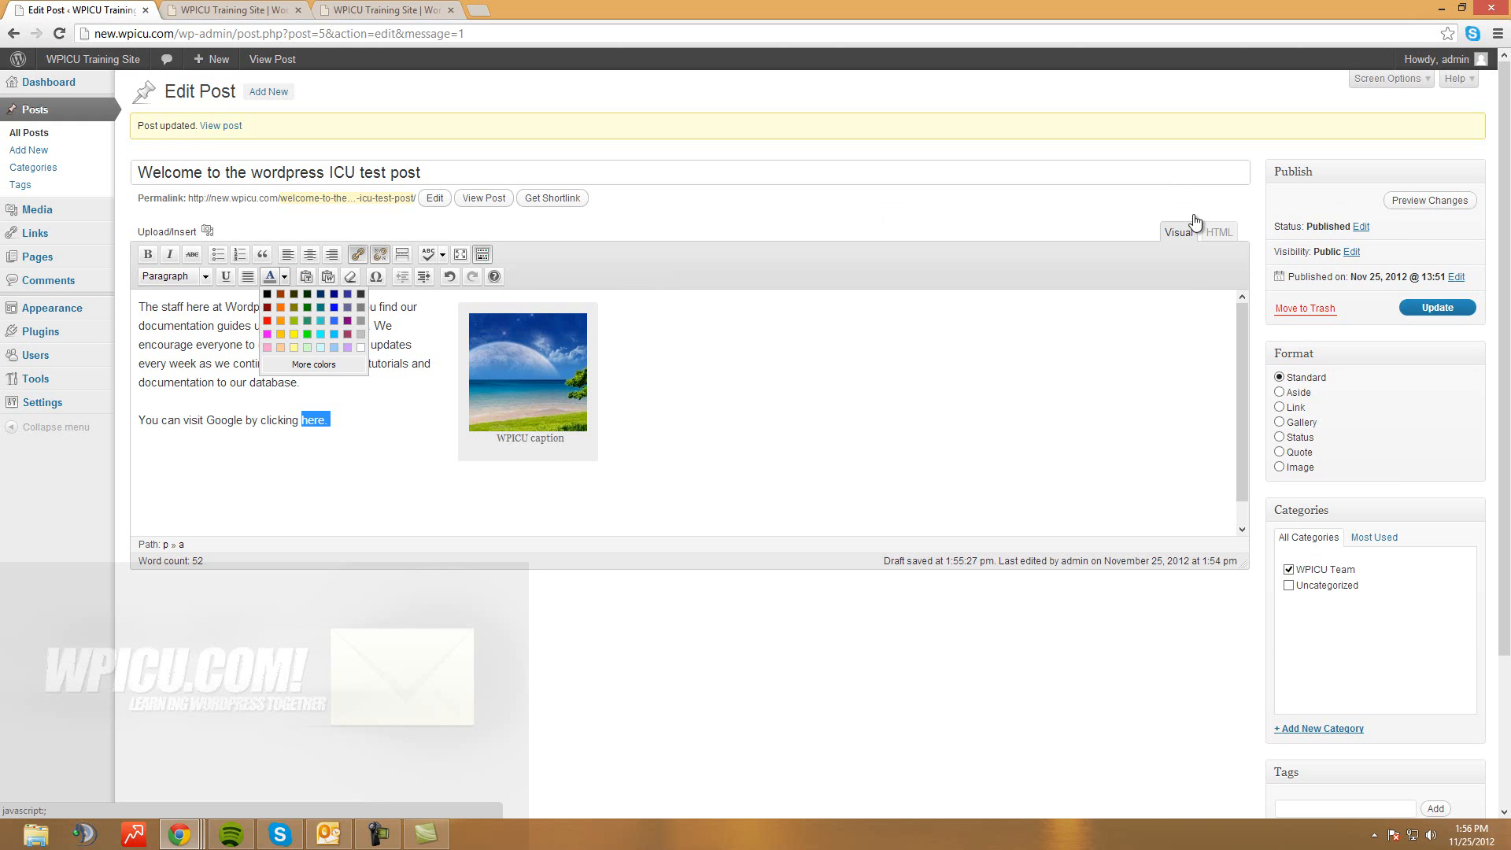
{"action": "left_click", "coordinate": [267, 320]}
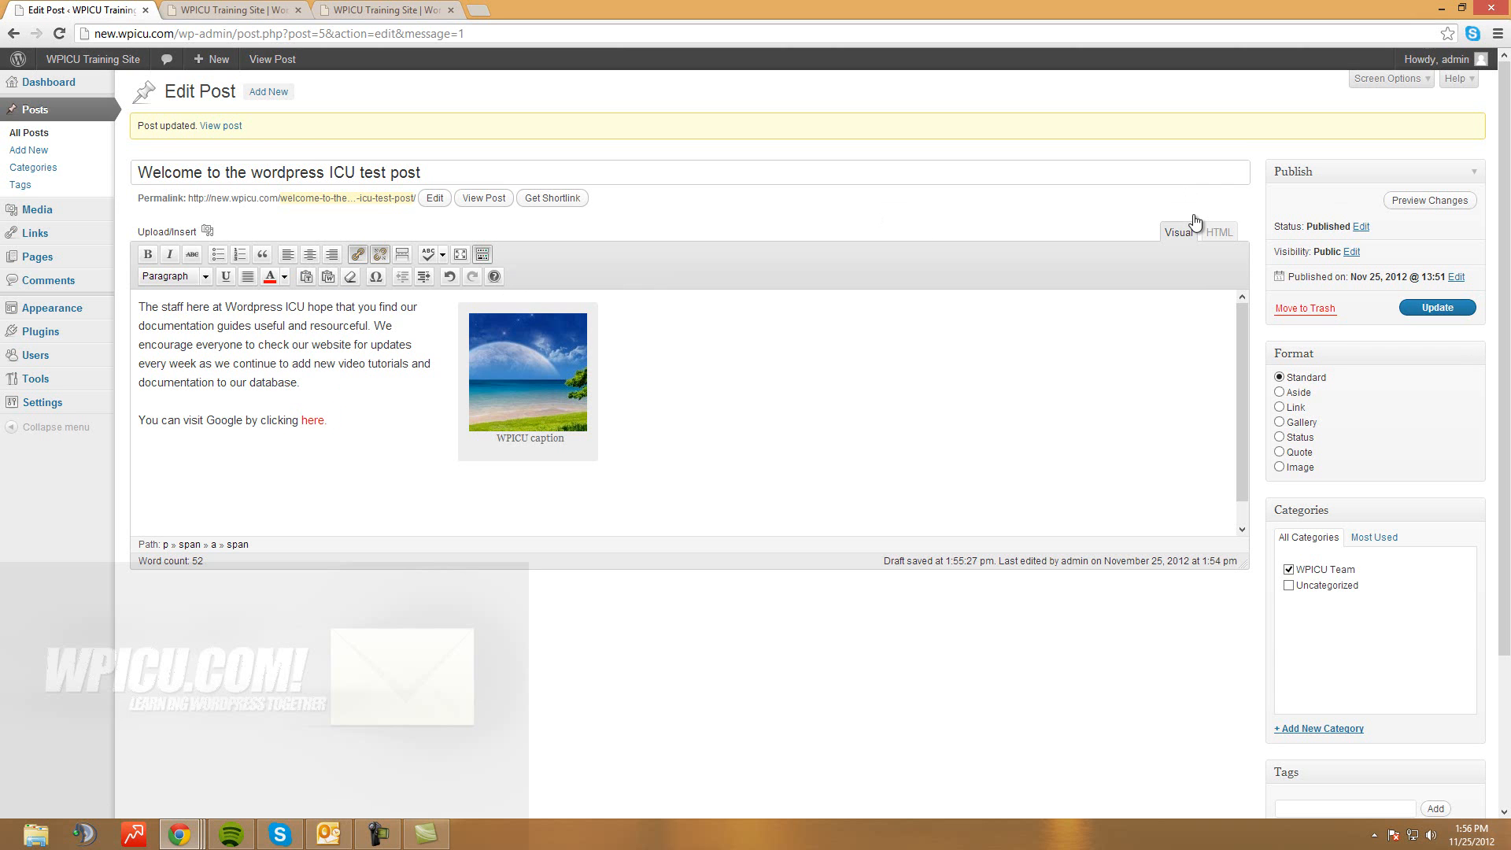
{"action": "left_click", "coordinate": [1437, 308]}
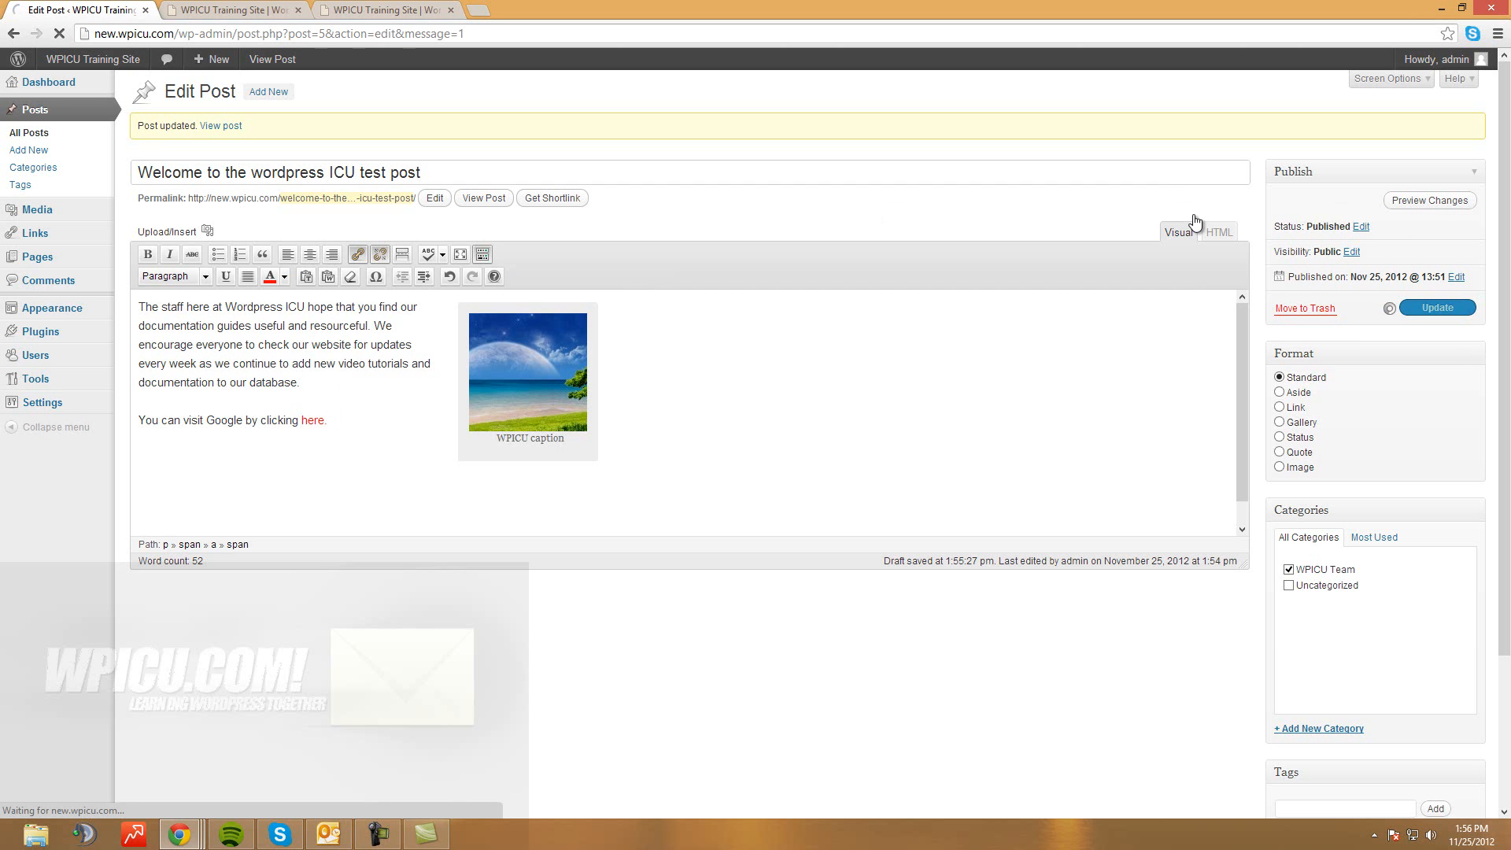
{"action": "left_click", "coordinate": [234, 10]}
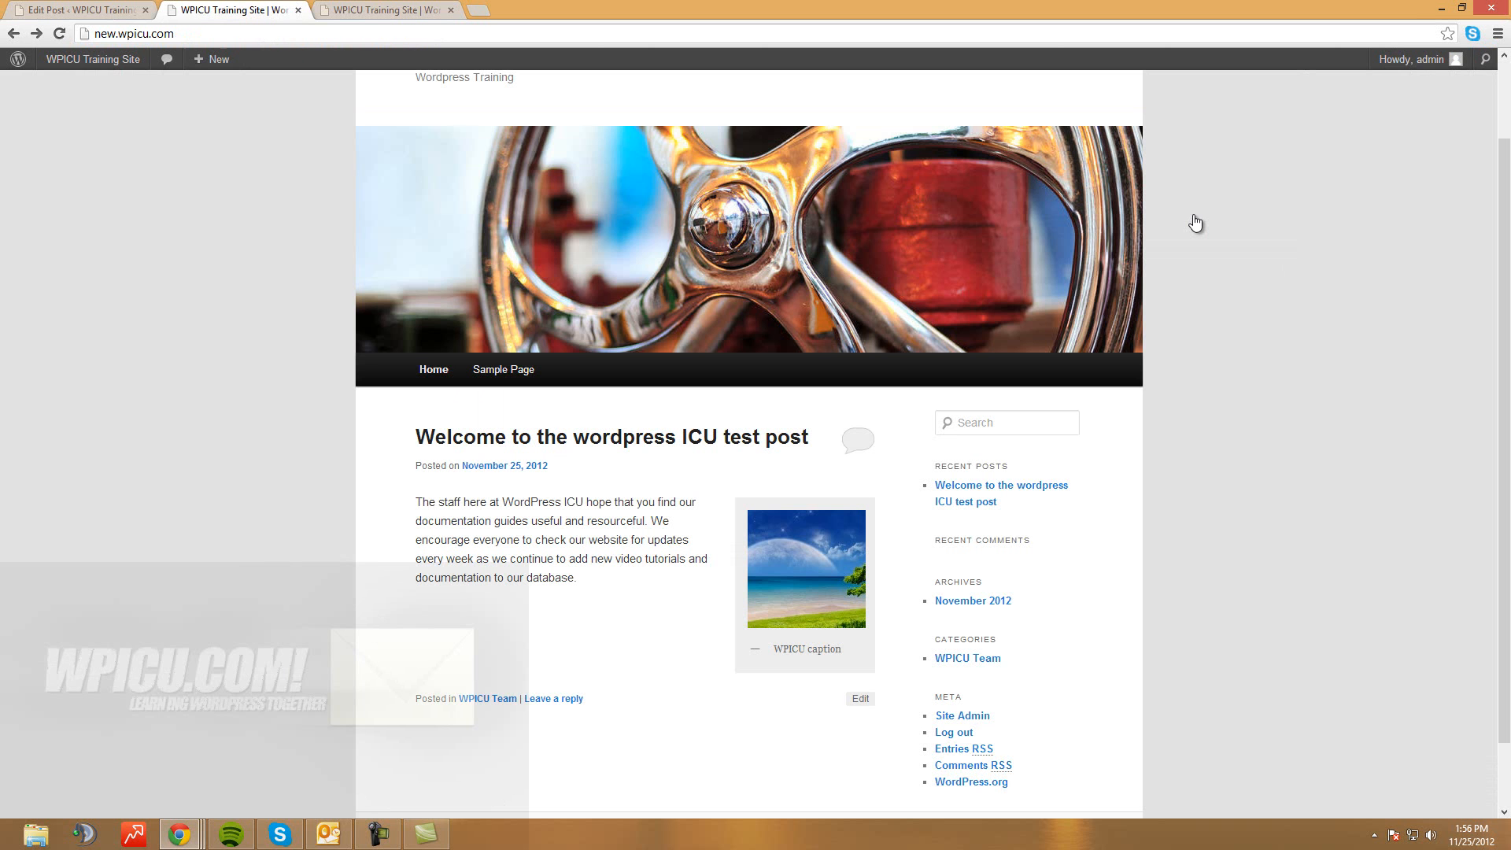
Reload the front page, test the red 'here' link opens Sample Page, then return to Edit Post
{"action": "key", "text": "F5"}
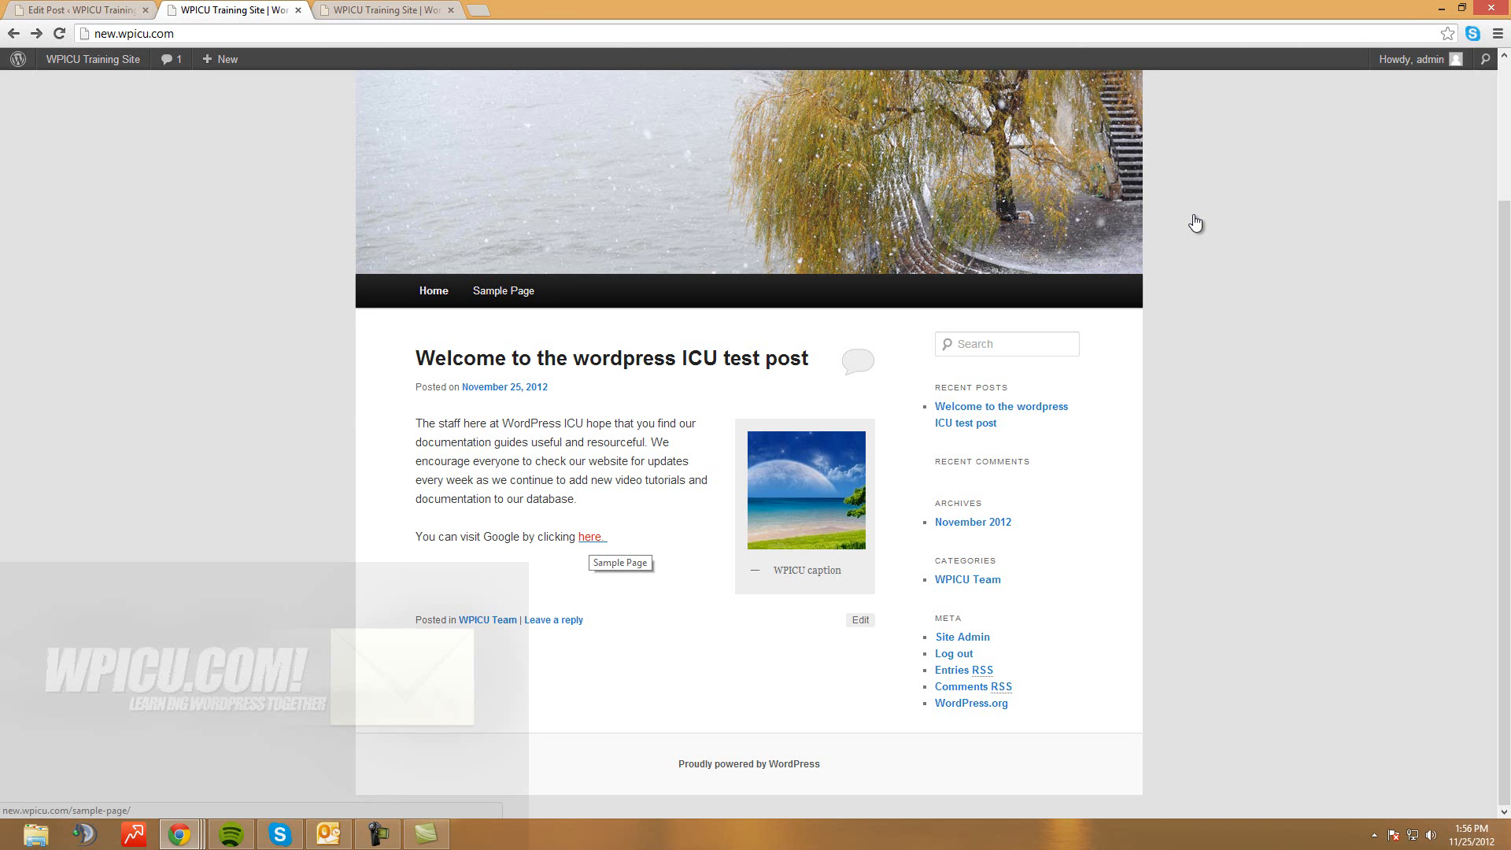
{"action": "left_click", "coordinate": [591, 537]}
{"action": "scroll", "coordinate": [1196, 224], "scroll_direction": "down", "scroll_amount": 4}
{"action": "scroll", "coordinate": [1196, 224], "scroll_direction": "up", "scroll_amount": 7}
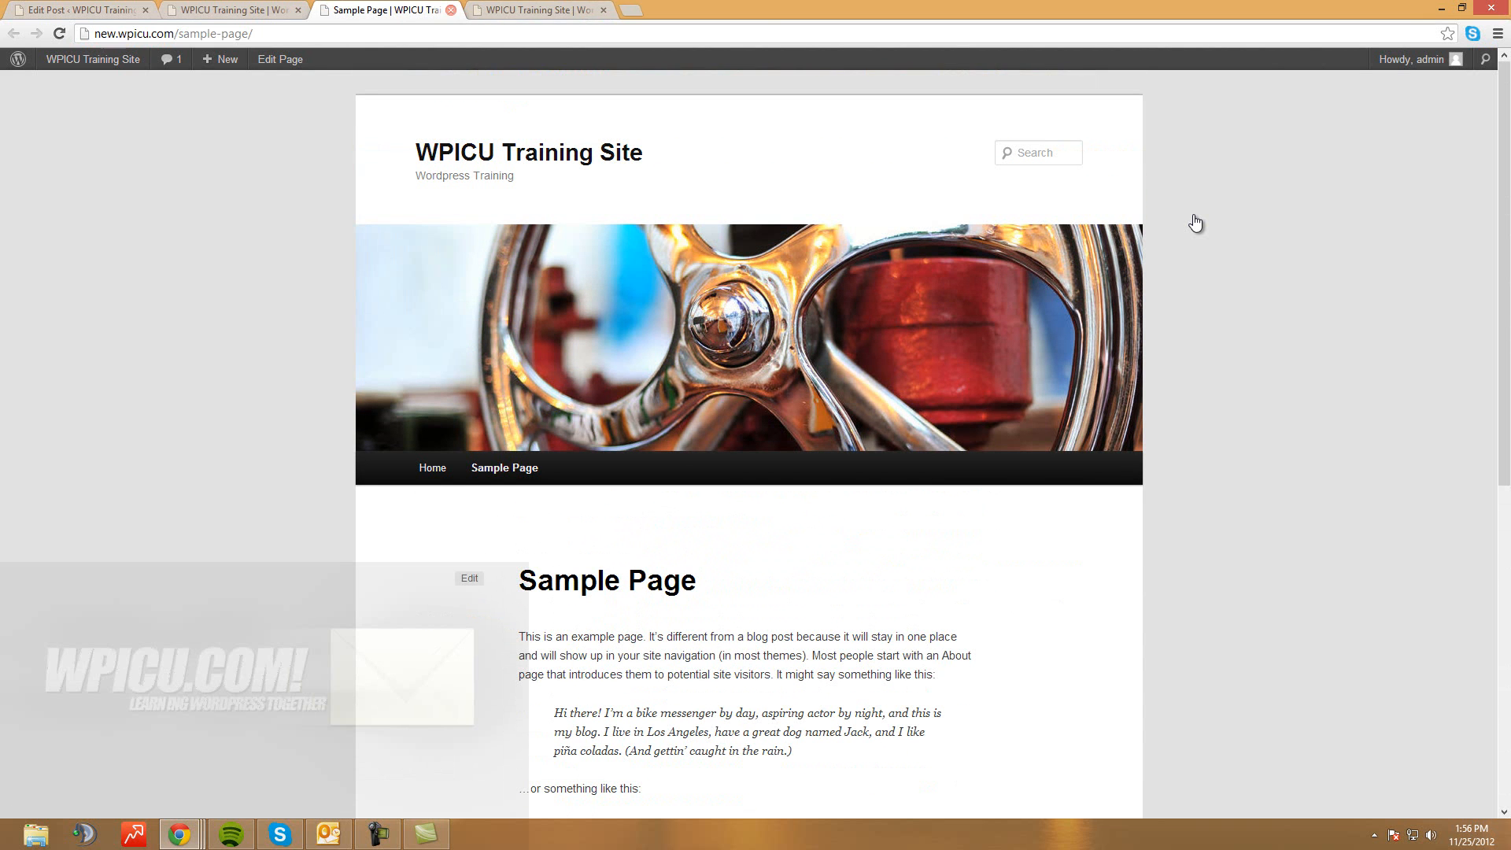
{"action": "key", "text": "ctrl+w"}
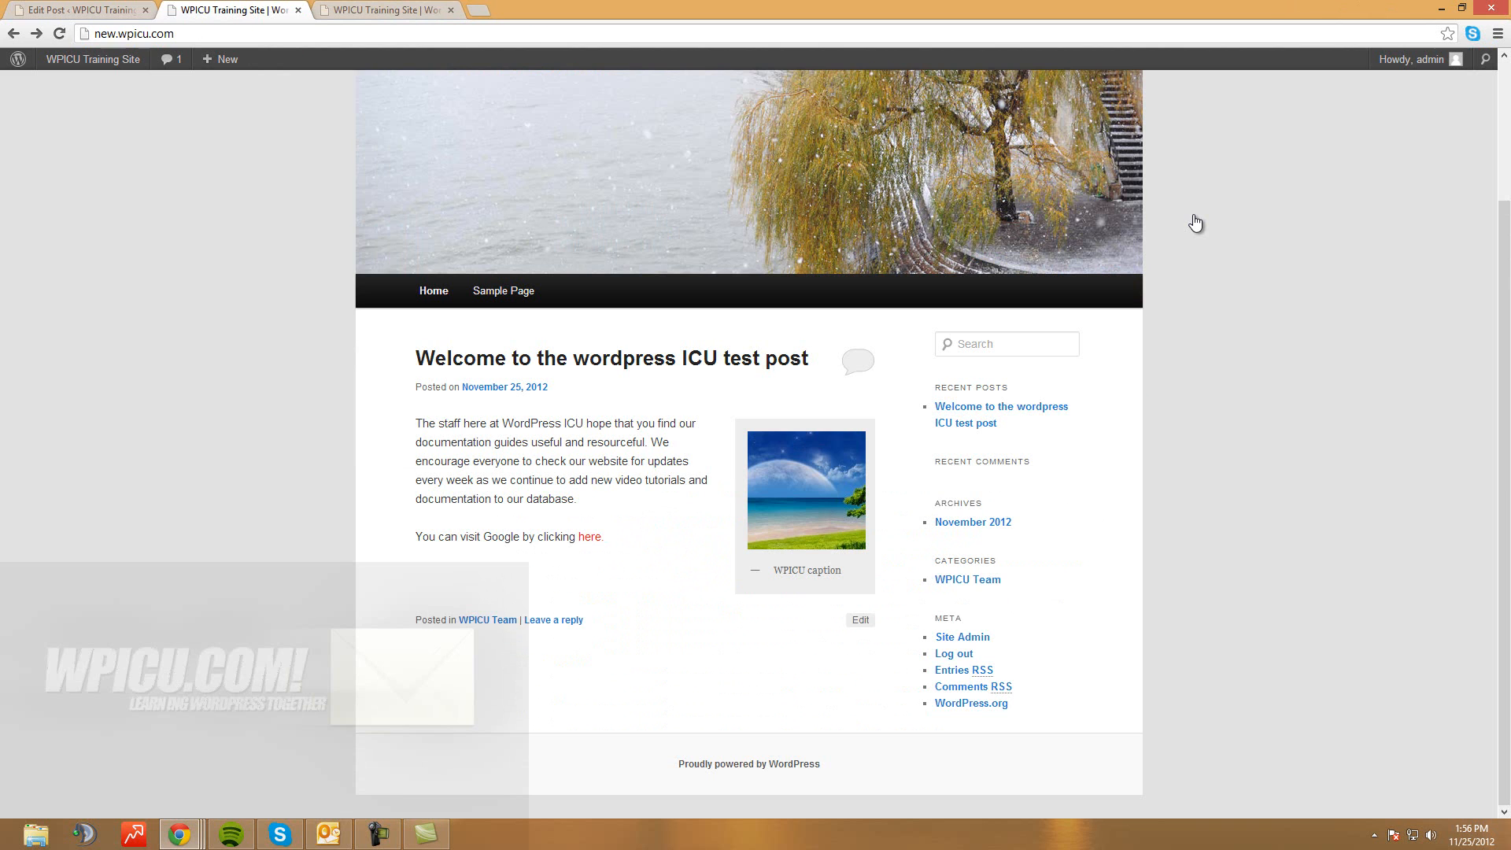
{"action": "key", "text": "ctrl+shift+Tab"}
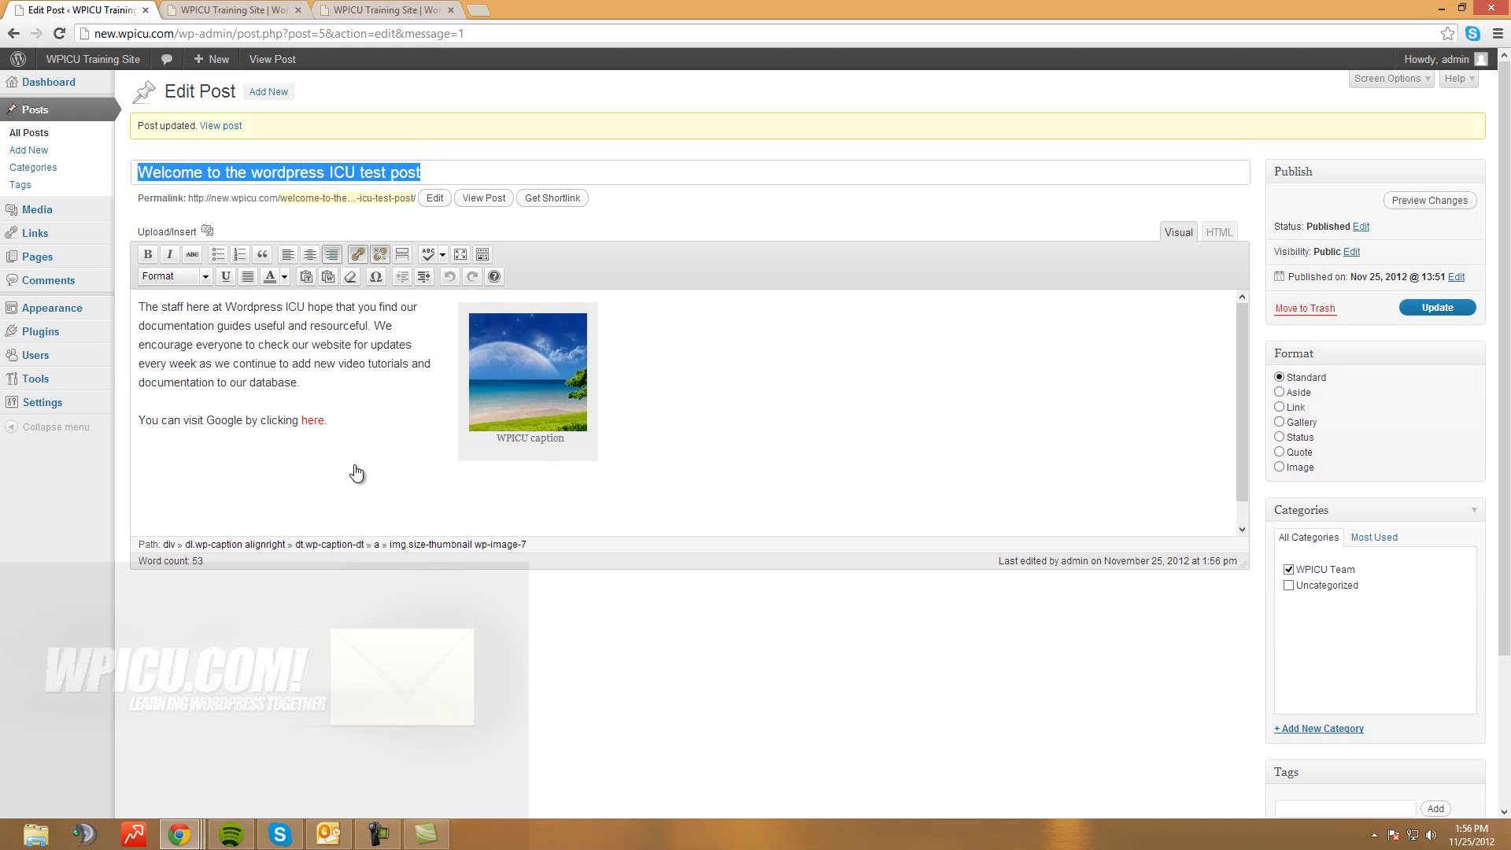
Add a new category 'Cat 1' with no parent category
{"action": "left_click_drag", "start_coordinate": [1357, 570], "coordinate": [1295, 570]}
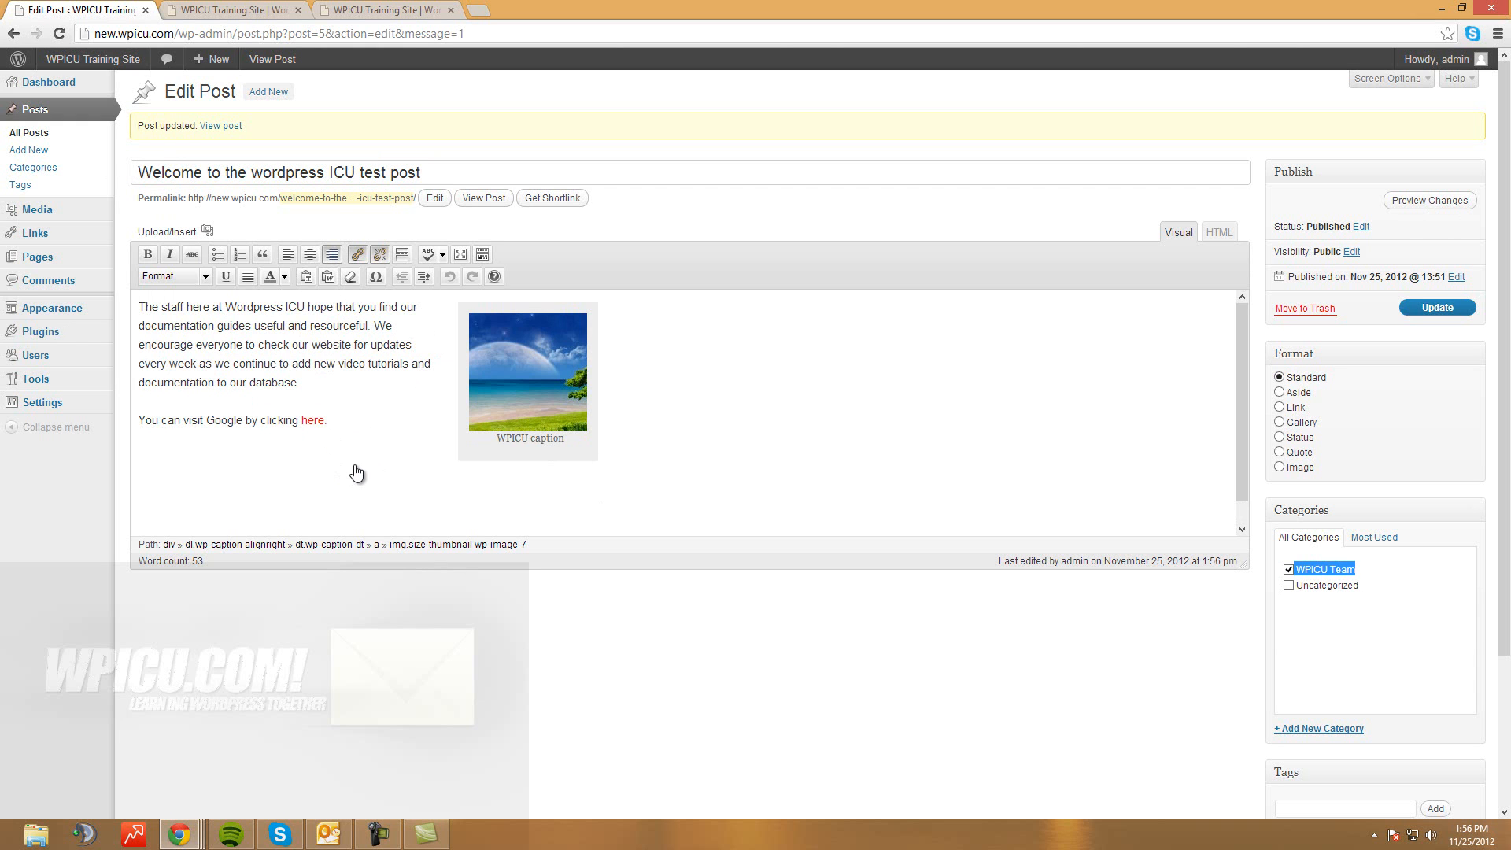
{"action": "left_click", "coordinate": [1389, 622]}
{"action": "scroll", "coordinate": [364, 359], "scroll_direction": "down", "scroll_amount": 1}
{"action": "scroll", "coordinate": [363, 360], "scroll_direction": "up", "scroll_amount": 1}
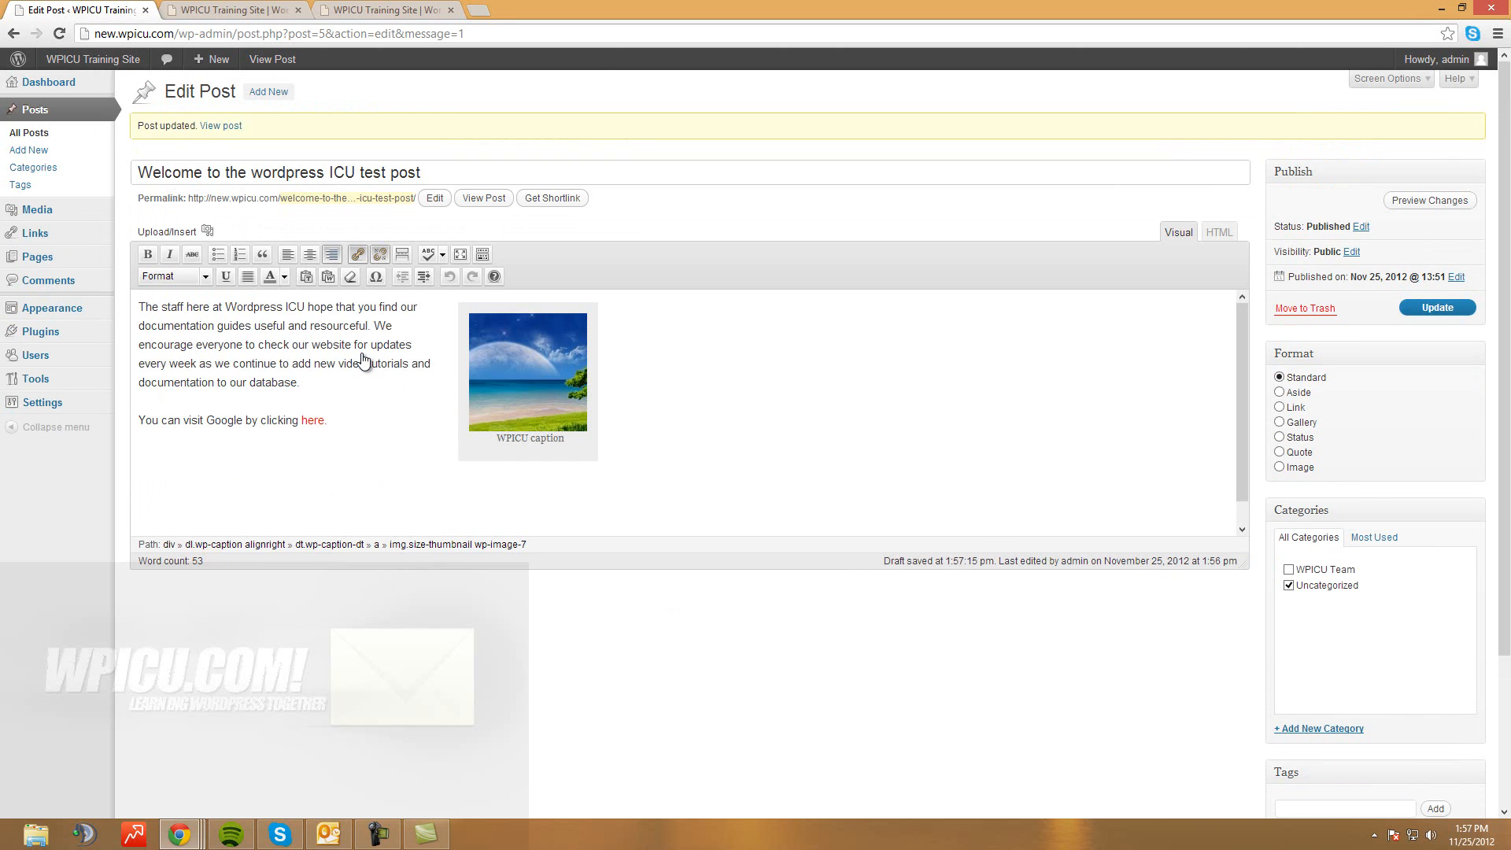
{"action": "scroll", "coordinate": [364, 359], "scroll_direction": "down", "scroll_amount": 1}
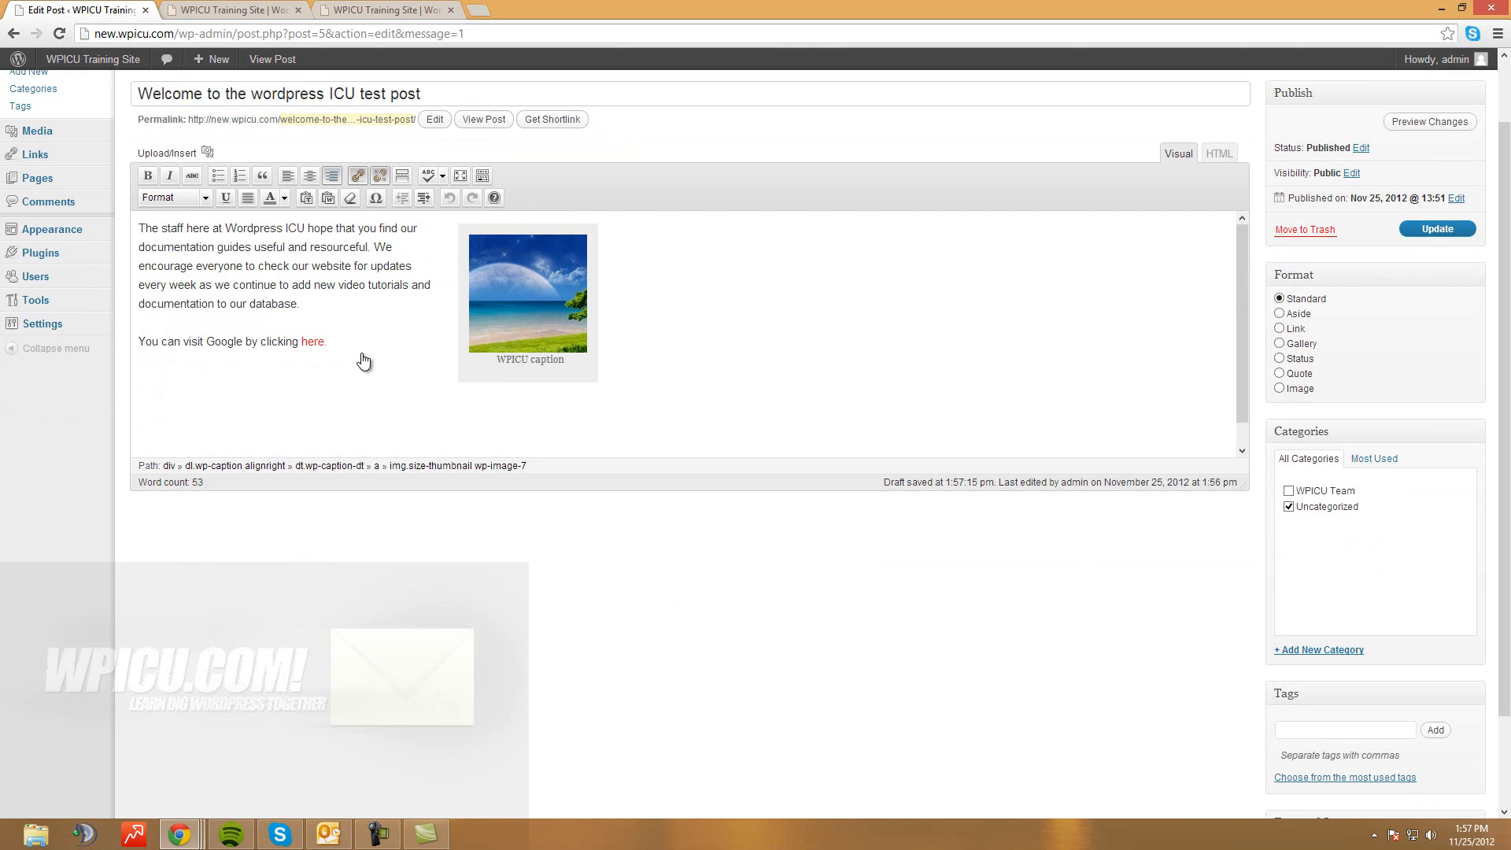
{"action": "key", "text": "Return"}
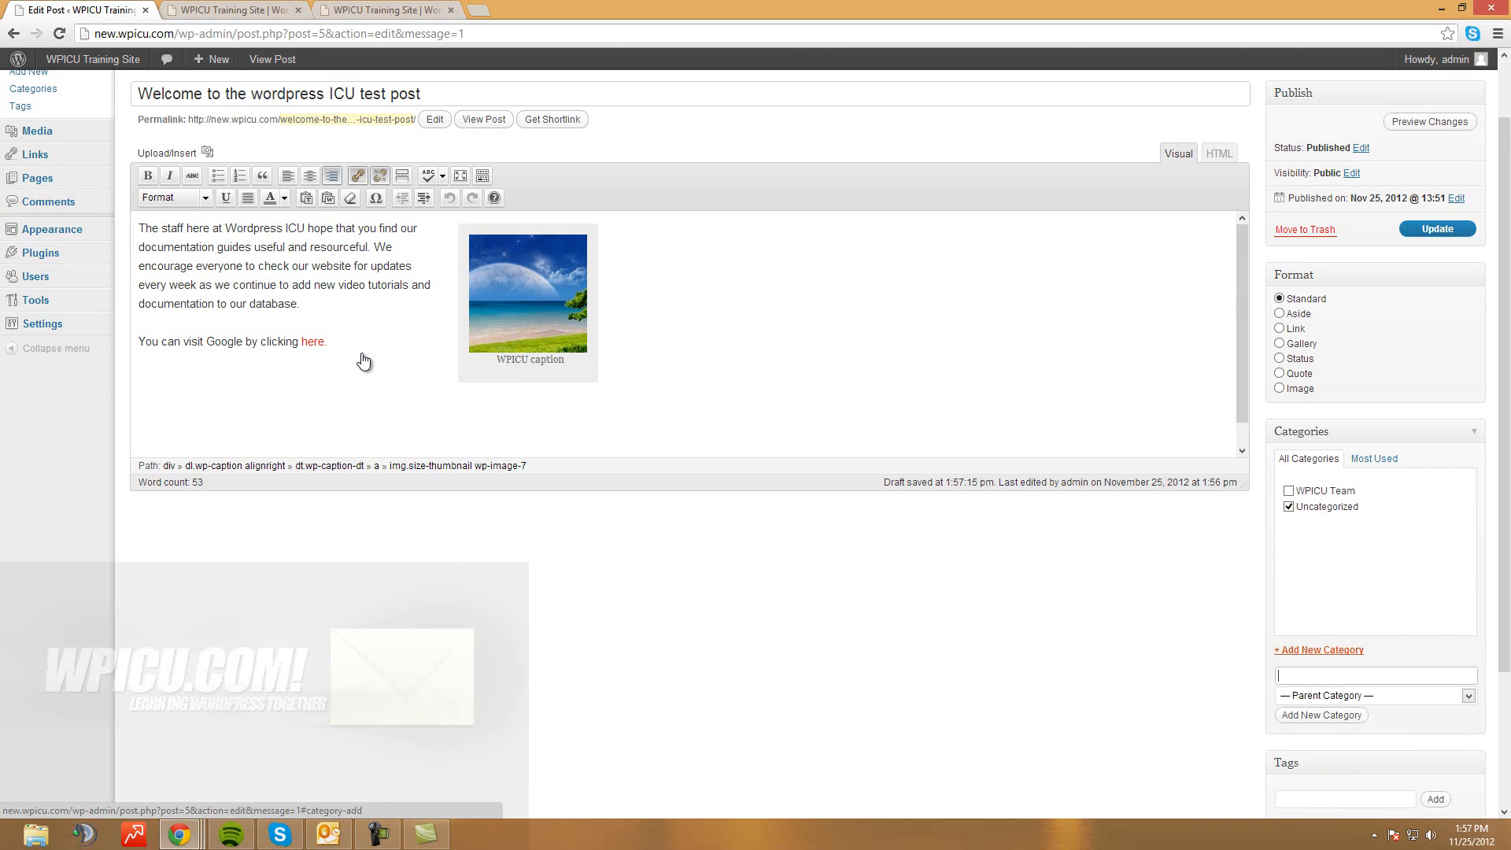
{"action": "scroll", "coordinate": [364, 360], "scroll_direction": "down", "scroll_amount": 1}
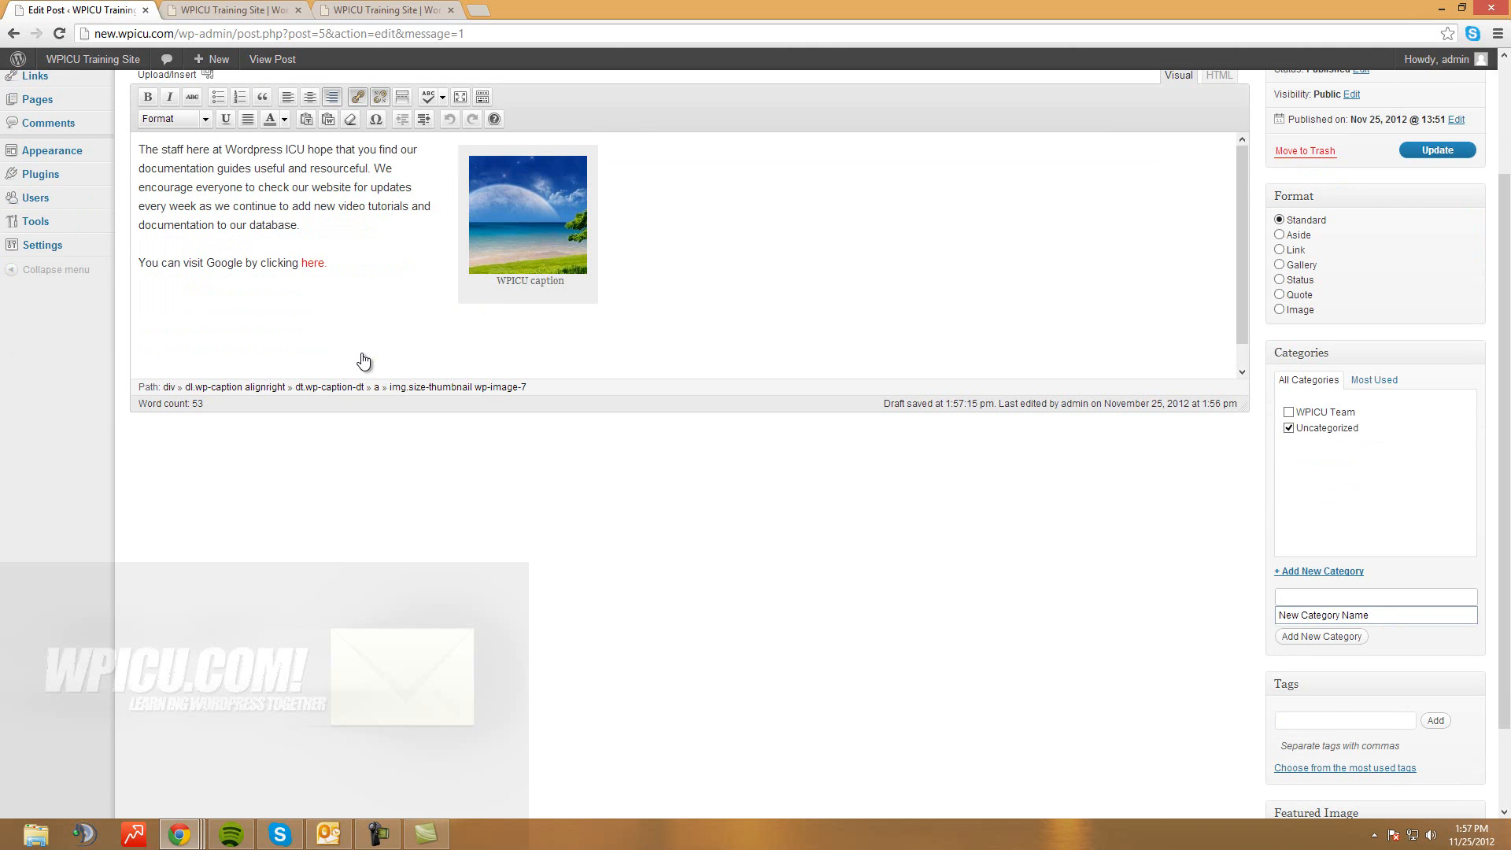
{"action": "type", "text": "Cat 1"}
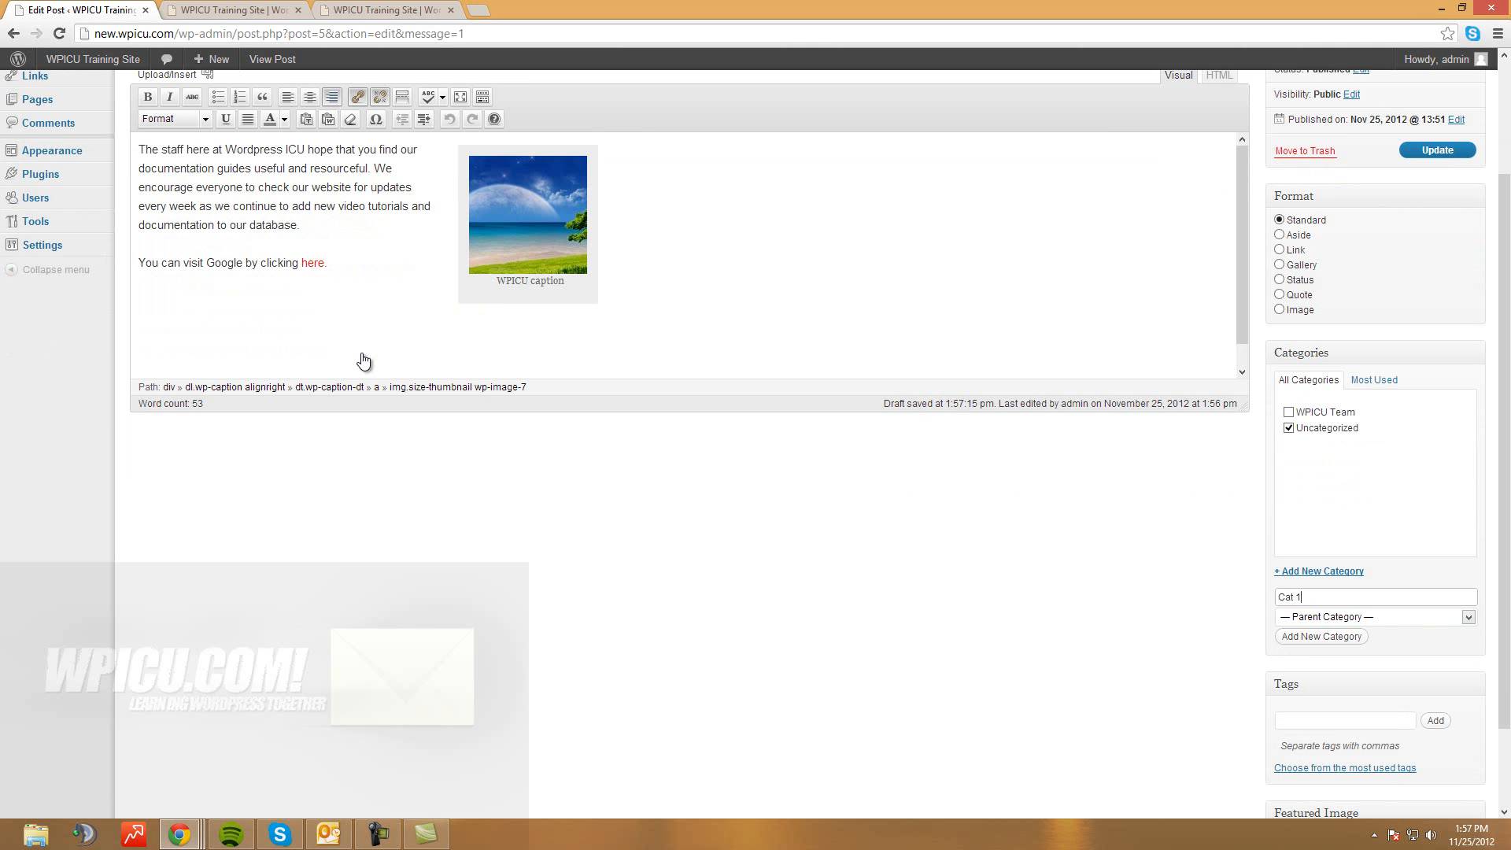
{"action": "left_click", "coordinate": [1468, 617]}
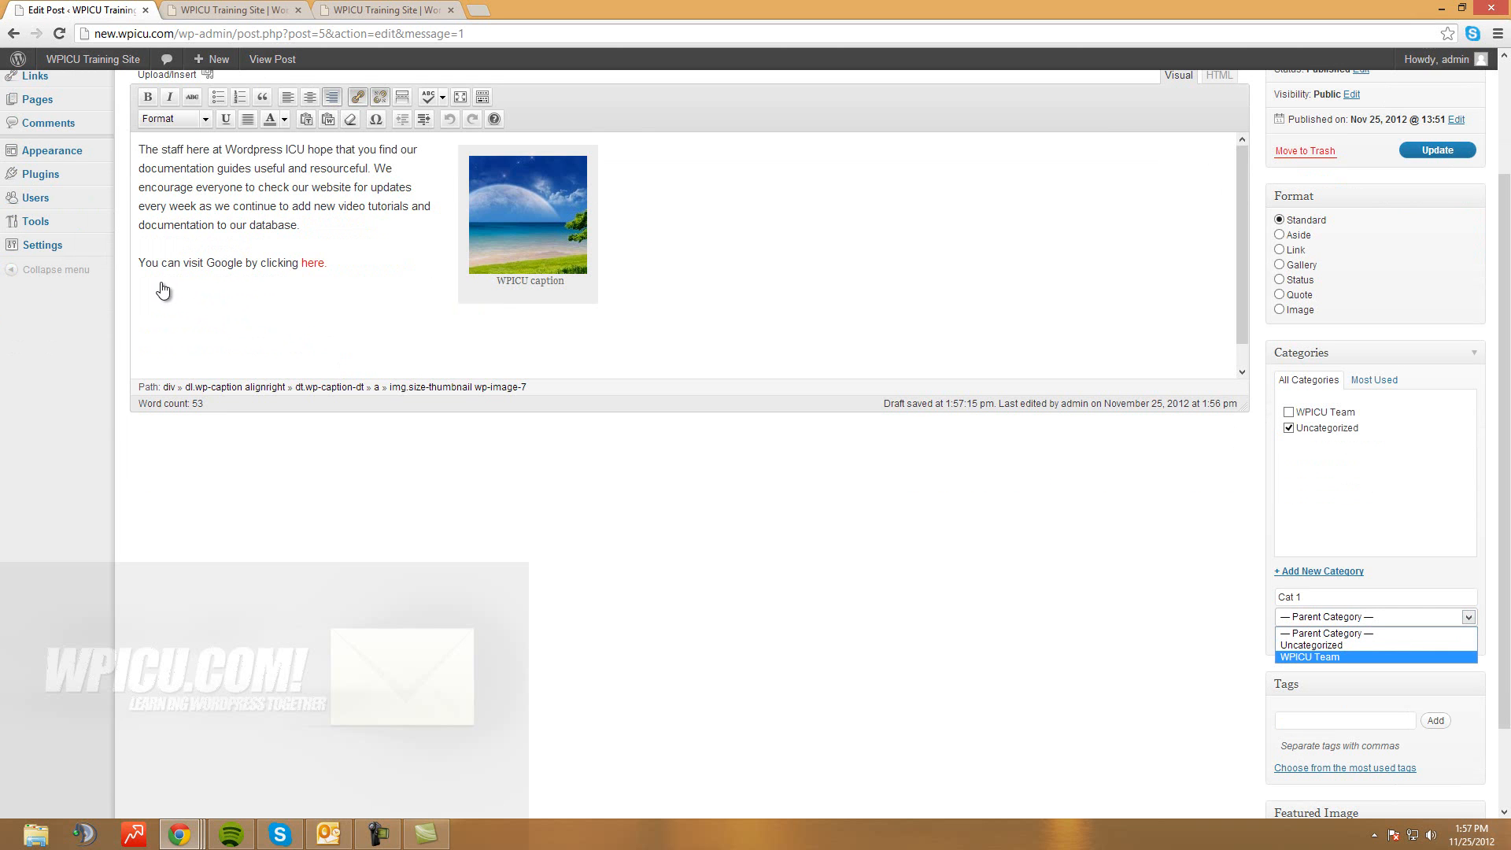
{"action": "key", "text": "Up"}
{"action": "key", "text": "Up"}
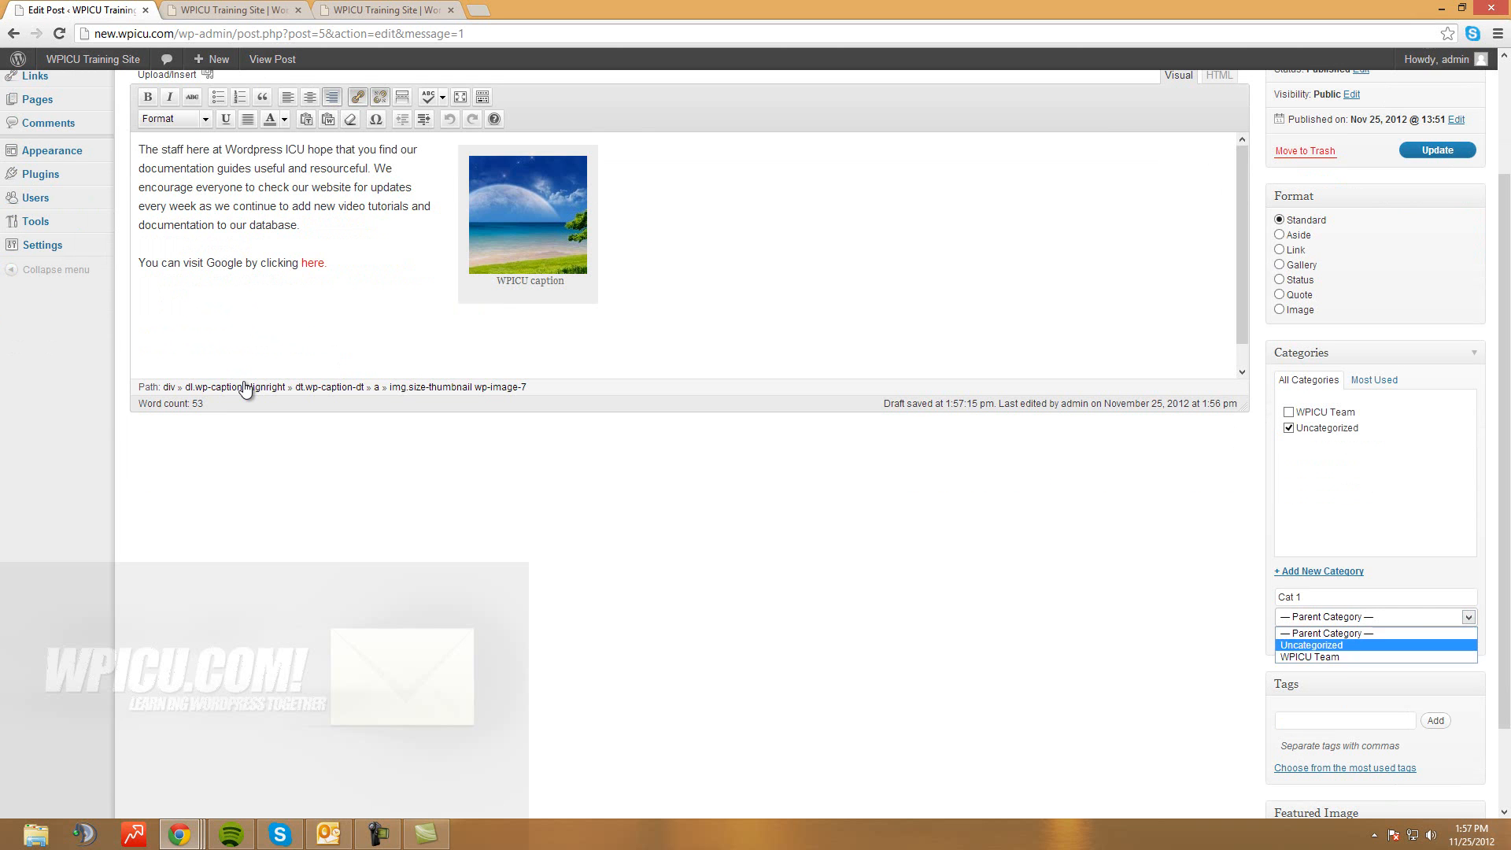
{"action": "key", "text": "Return"}
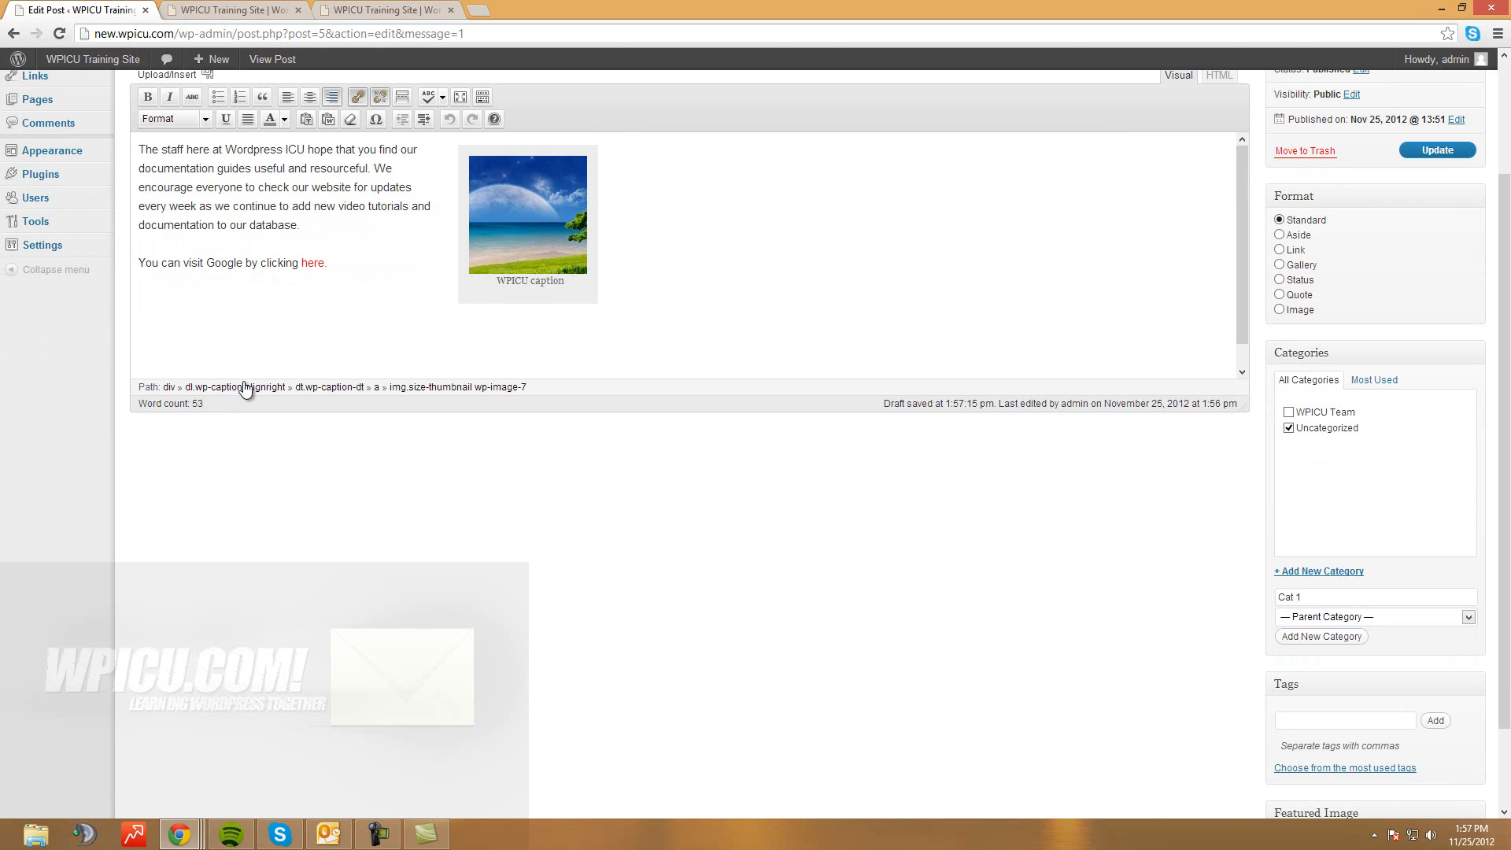
{"action": "left_click", "coordinate": [1322, 636]}
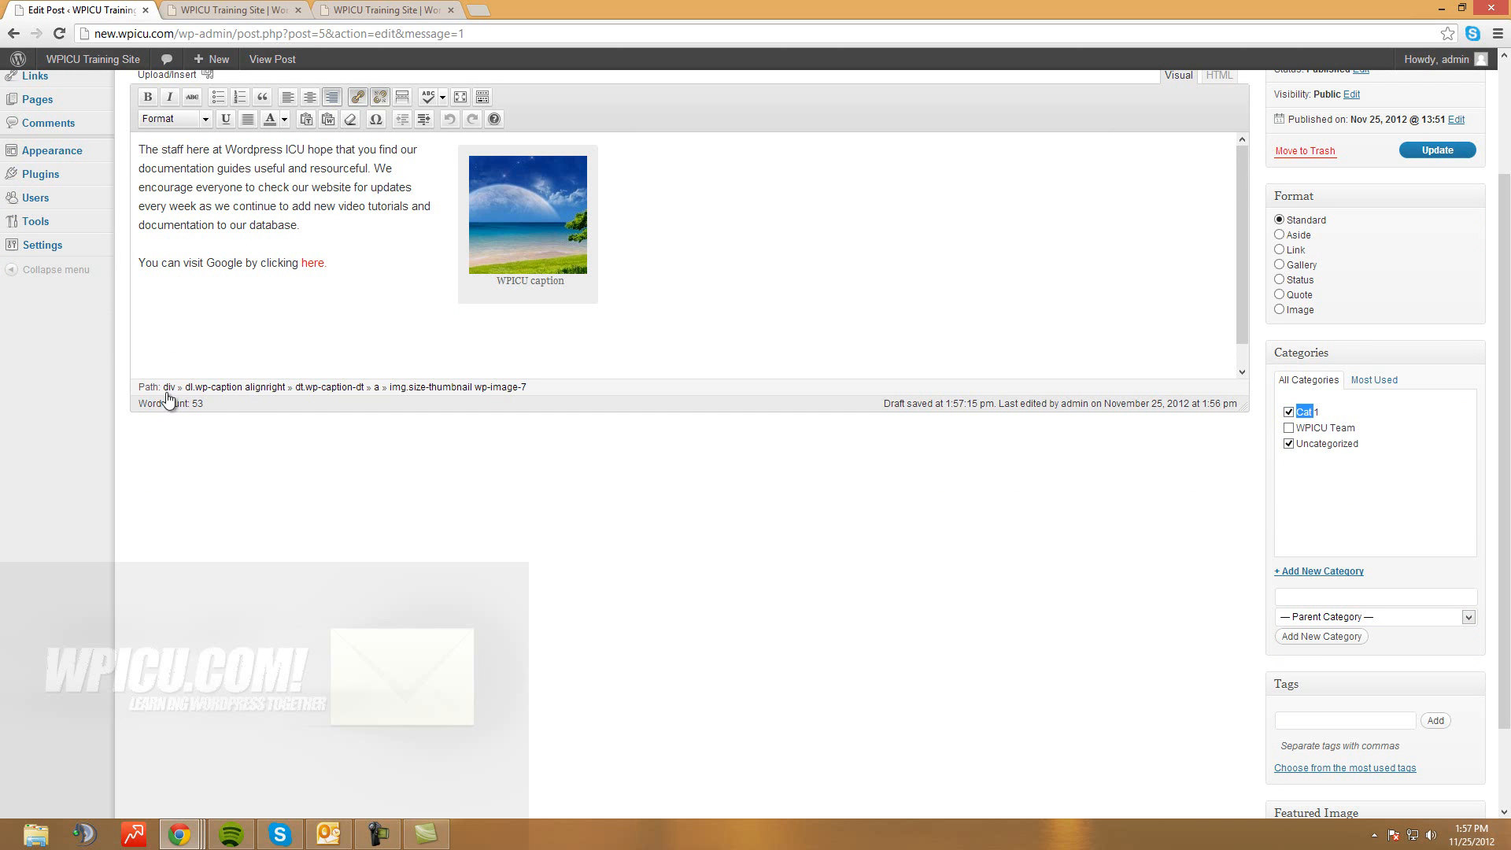
Add 'Training Post' as a tag on the welcome post
{"action": "scroll", "coordinate": [831, 518], "scroll_direction": "down", "scroll_amount": 3}
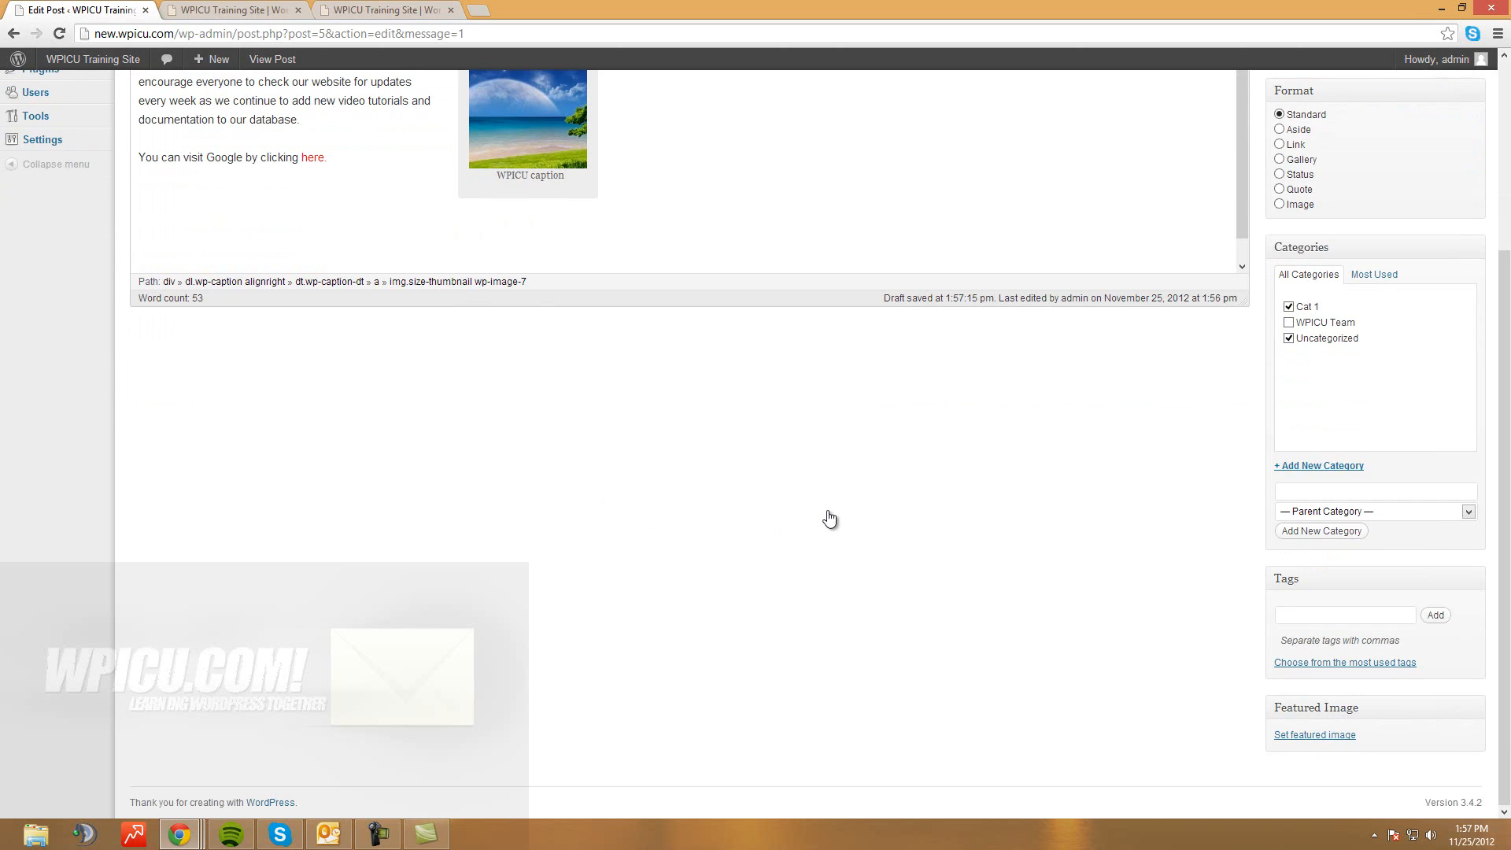
{"action": "scroll", "coordinate": [830, 518], "scroll_direction": "up", "scroll_amount": 1}
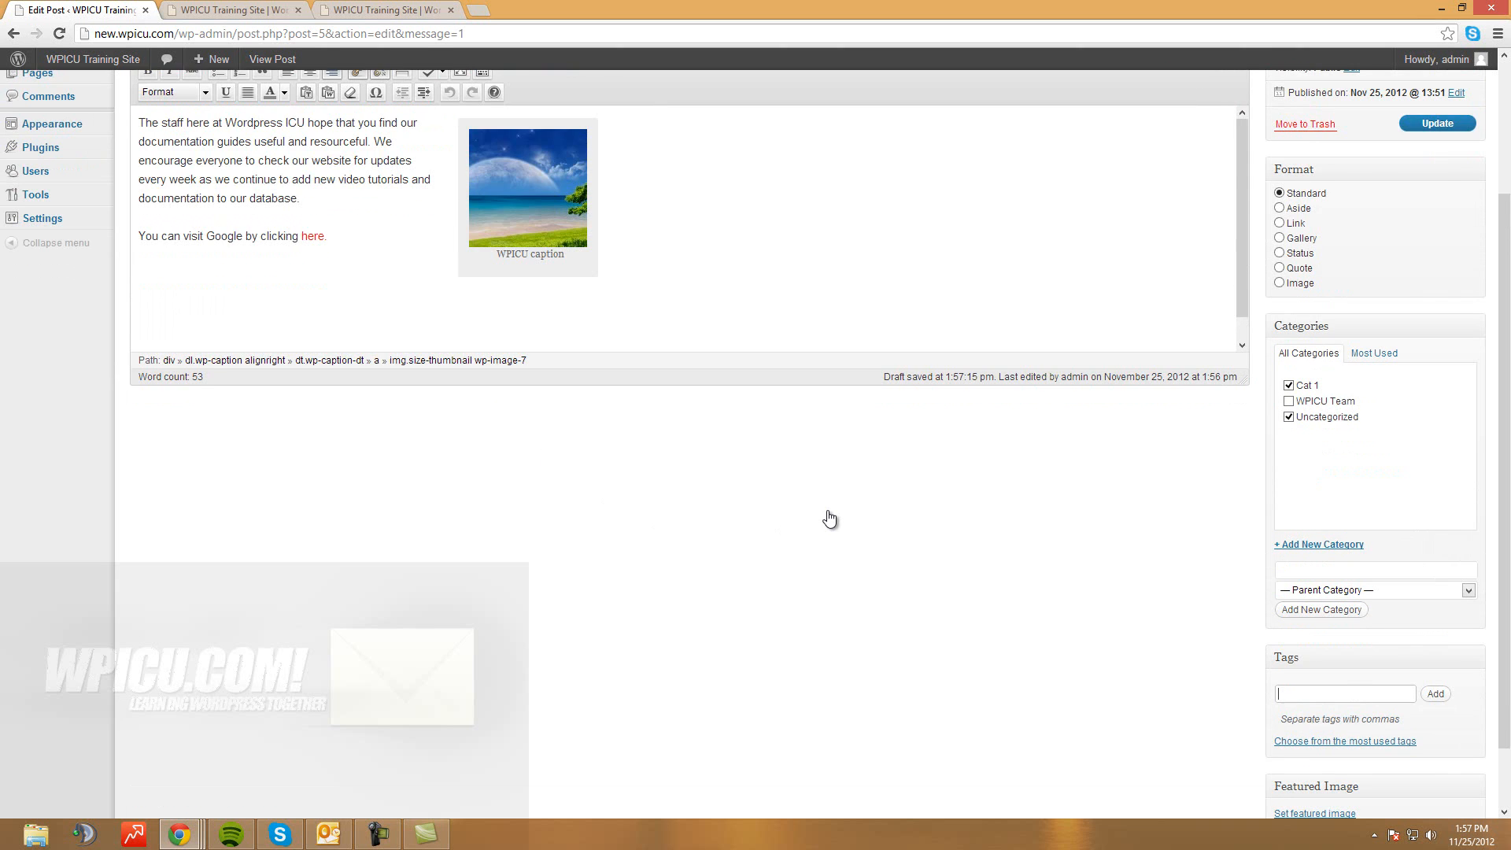
{"action": "scroll", "coordinate": [830, 518], "scroll_direction": "up", "scroll_amount": 1}
{"action": "scroll", "coordinate": [830, 518], "scroll_direction": "down", "scroll_amount": 1}
{"action": "type", "text": "Training Post"}
{"action": "key", "text": "Tab"}
{"action": "key", "text": "Return"}
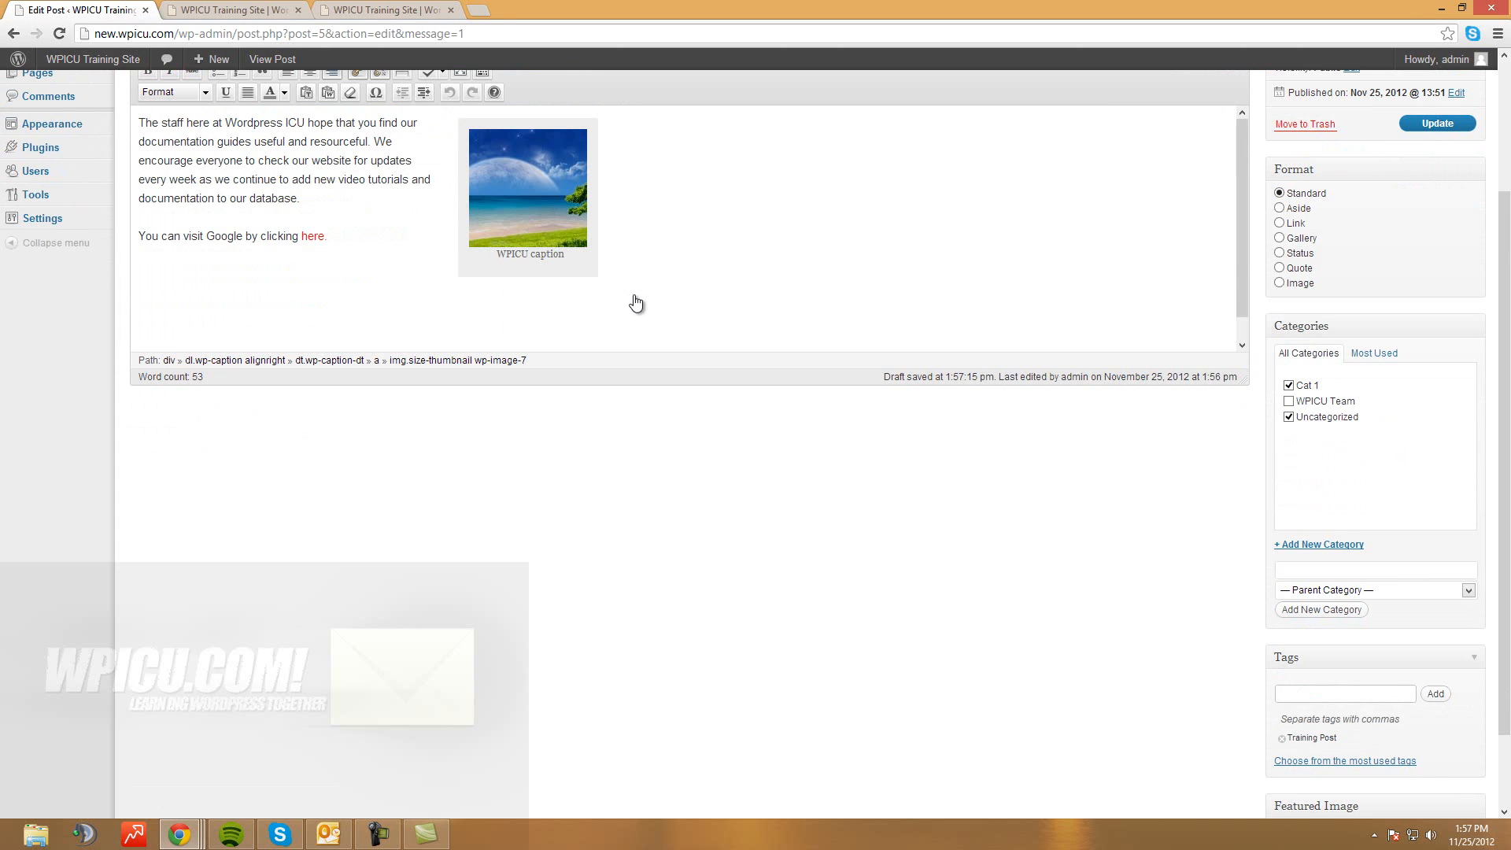
{"action": "scroll", "coordinate": [636, 303], "scroll_direction": "up", "scroll_amount": 1}
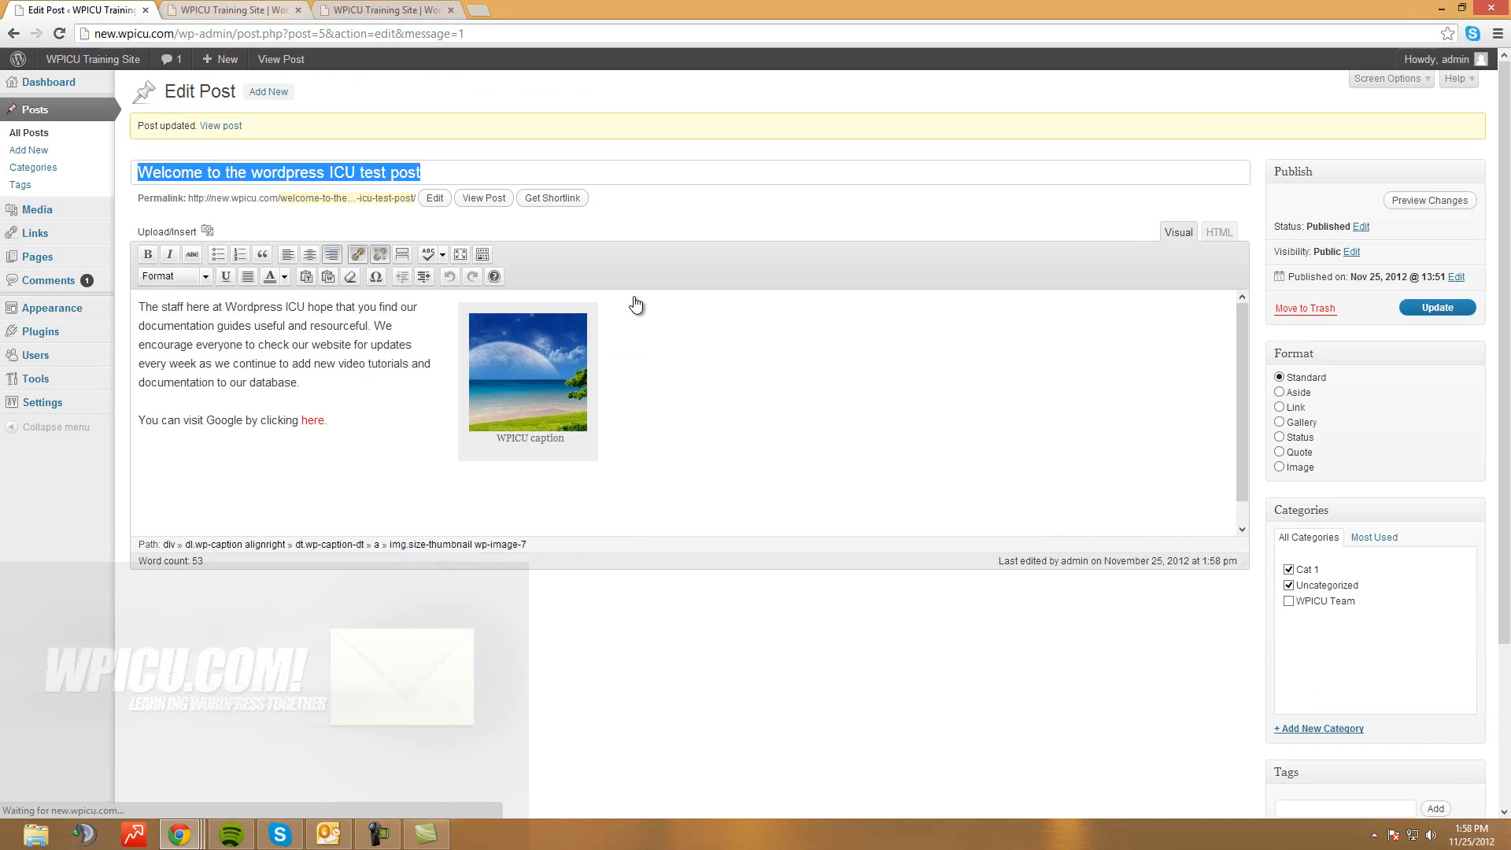
{"action": "key", "text": "ctrl+Tab"}
Reload the front page and check the post's Cat 1, Uncategorized and Training Post footer line
{"action": "key", "text": "F5"}
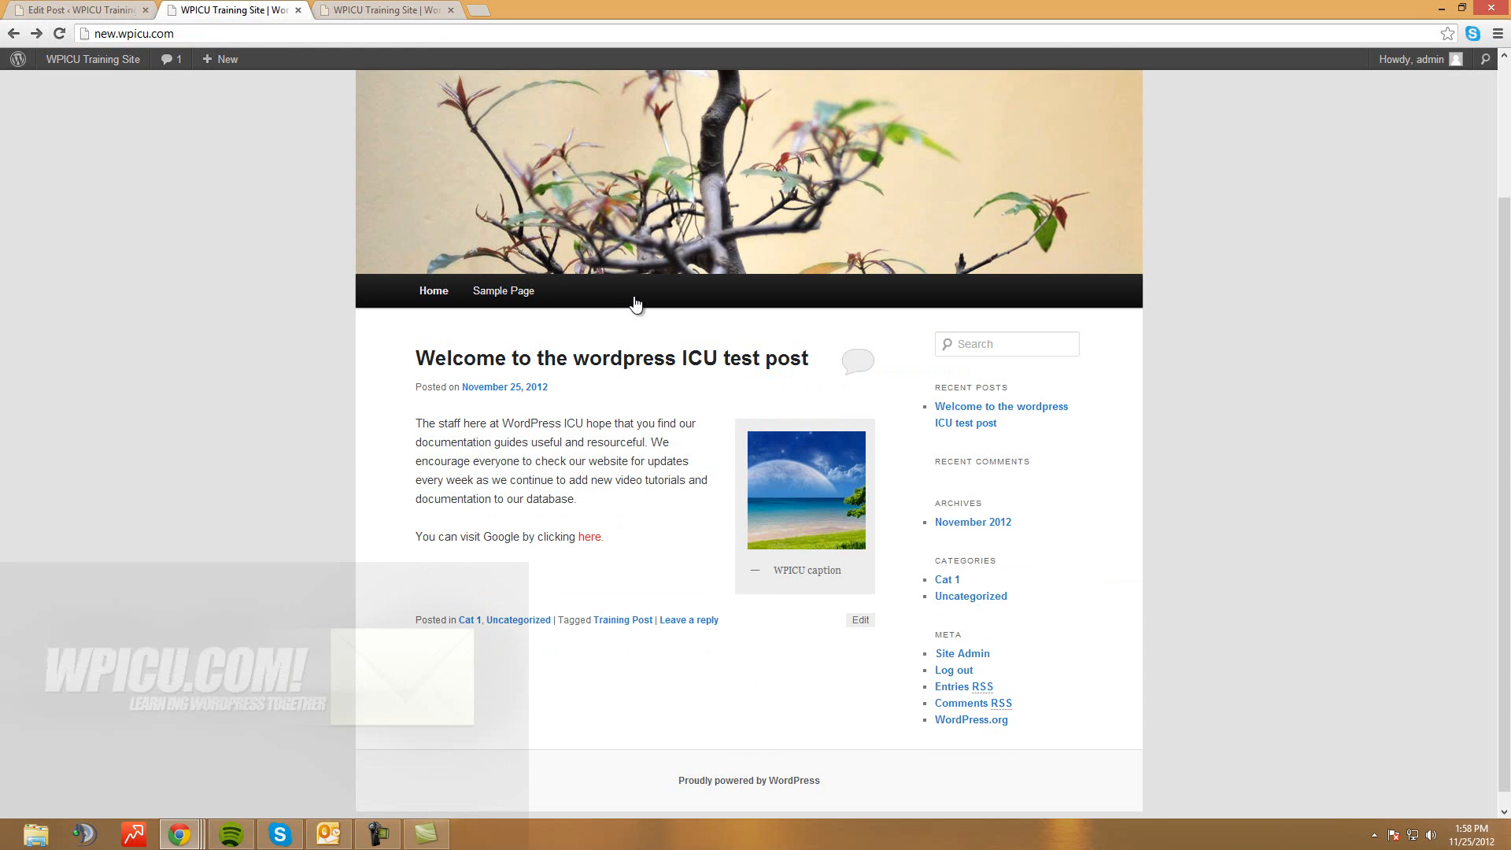
{"action": "left_click_drag", "start_coordinate": [428, 620], "coordinate": [651, 620]}
{"action": "left_click", "coordinate": [654, 641]}
{"action": "scroll", "coordinate": [655, 642], "scroll_direction": "down", "scroll_amount": 1}
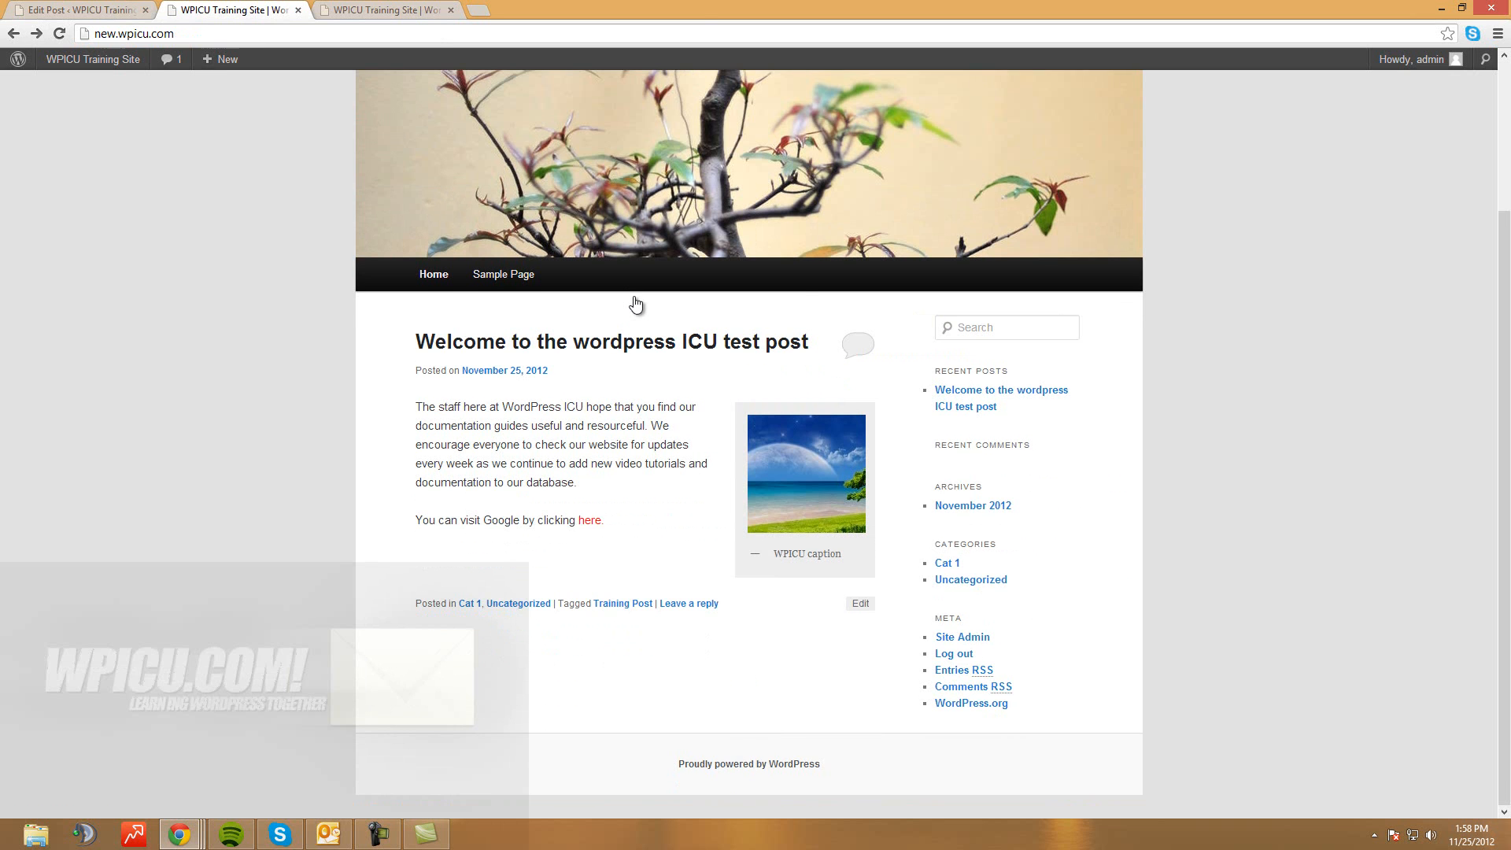
{"action": "scroll", "coordinate": [965, 438], "scroll_direction": "up", "scroll_amount": 1}
{"action": "left_click", "coordinate": [79, 9]}
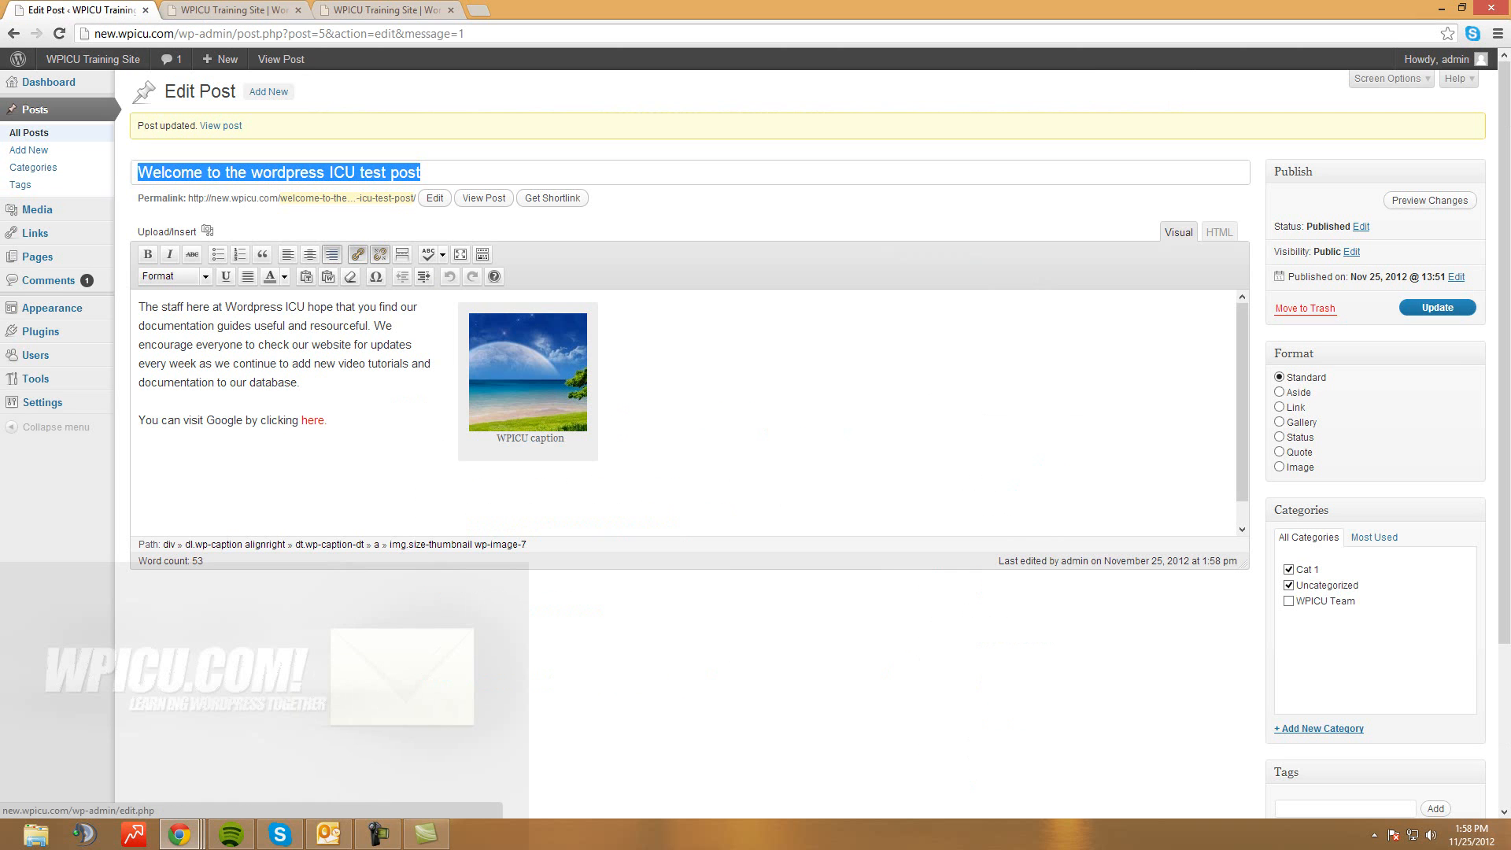
Go to All Posts and open Quick Edit on the Welcome post
{"action": "left_click", "coordinate": [29, 132]}
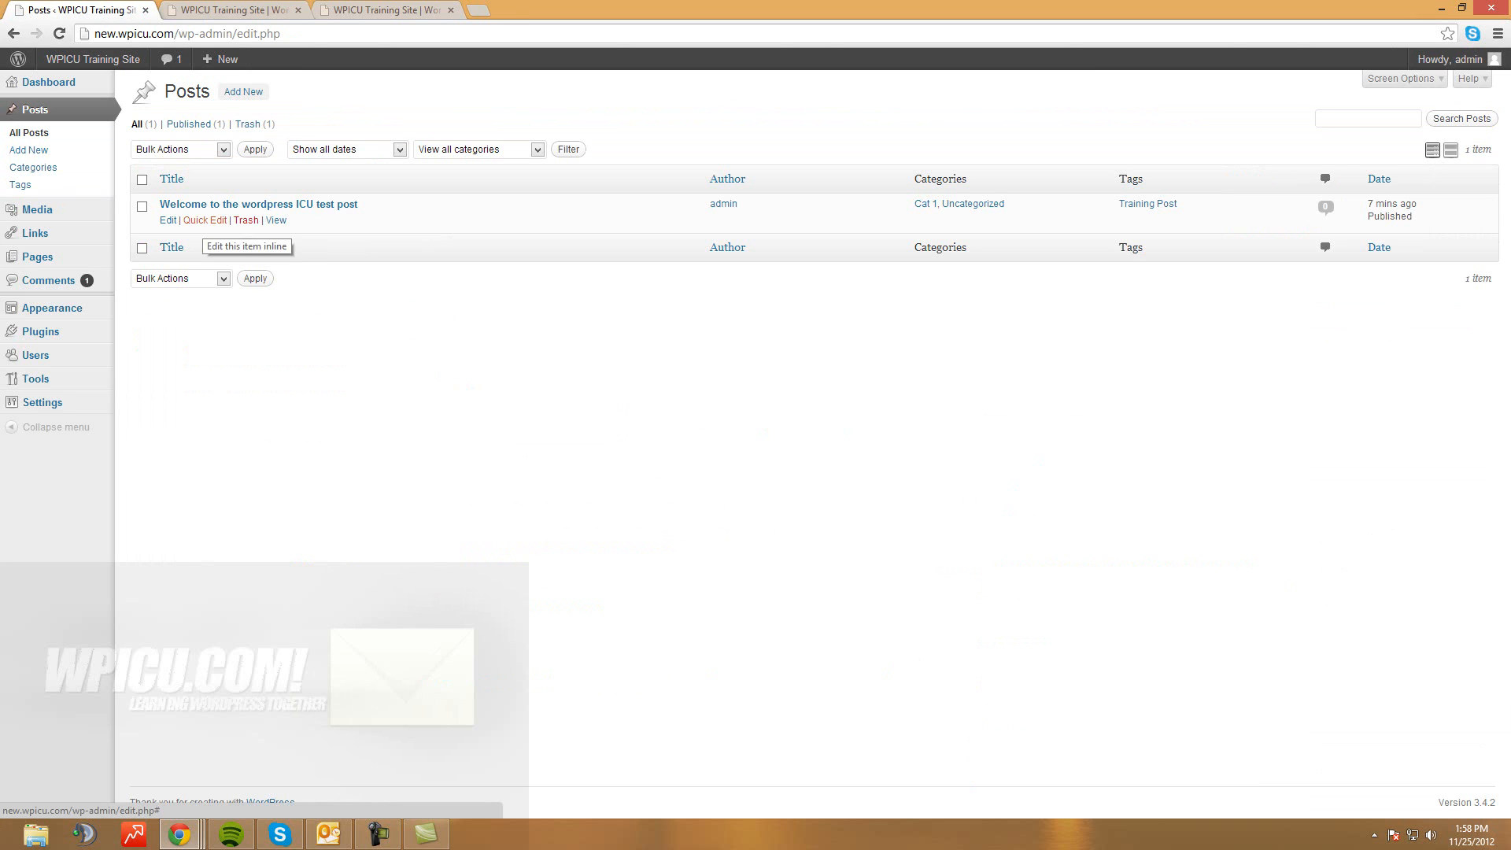
{"action": "left_click", "coordinate": [205, 220]}
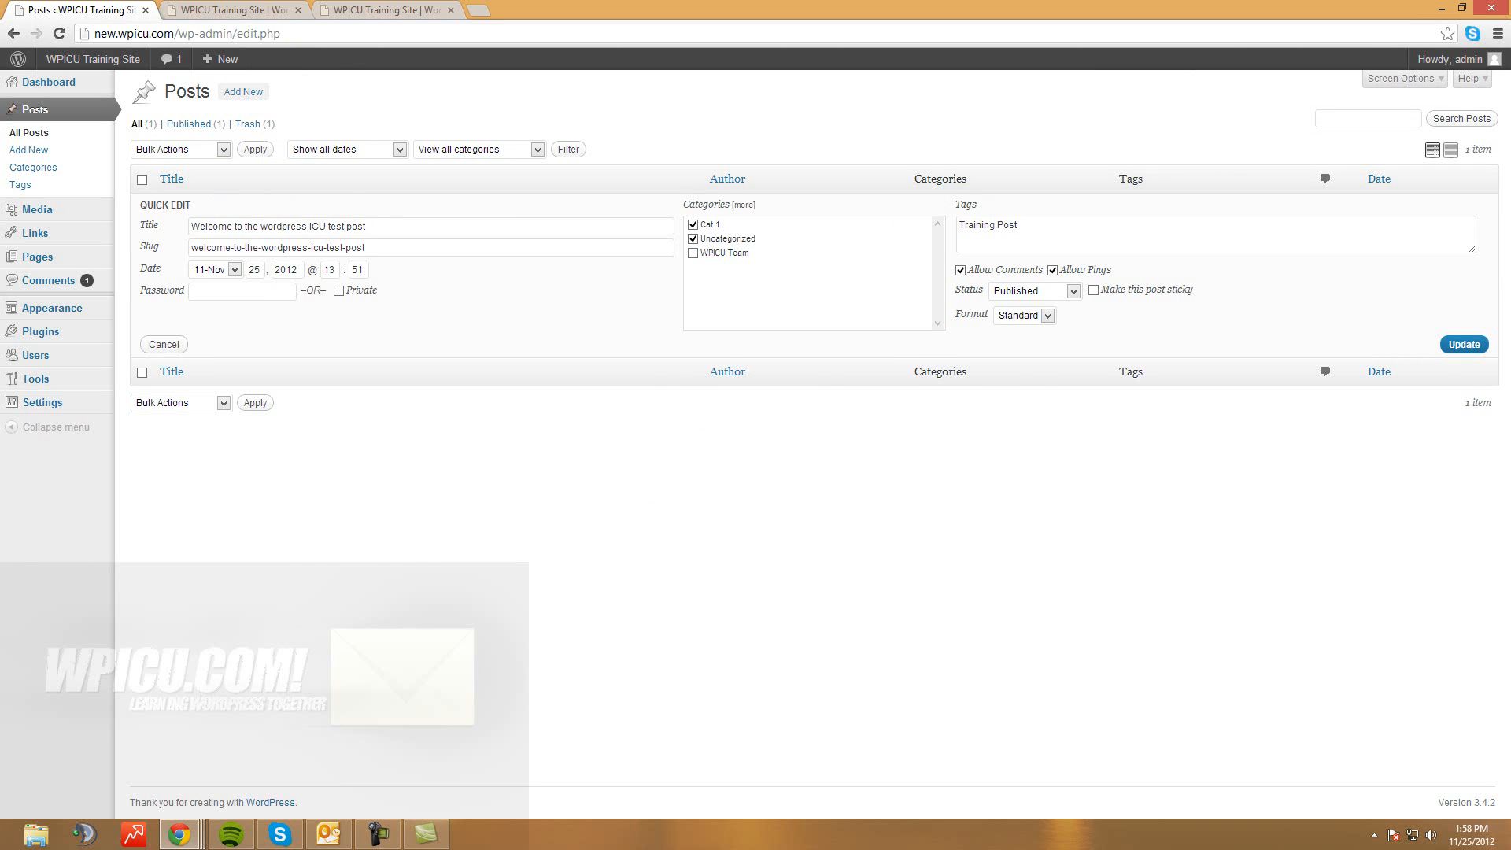
{"action": "left_click", "coordinate": [232, 9]}
{"action": "left_click", "coordinate": [582, 431]}
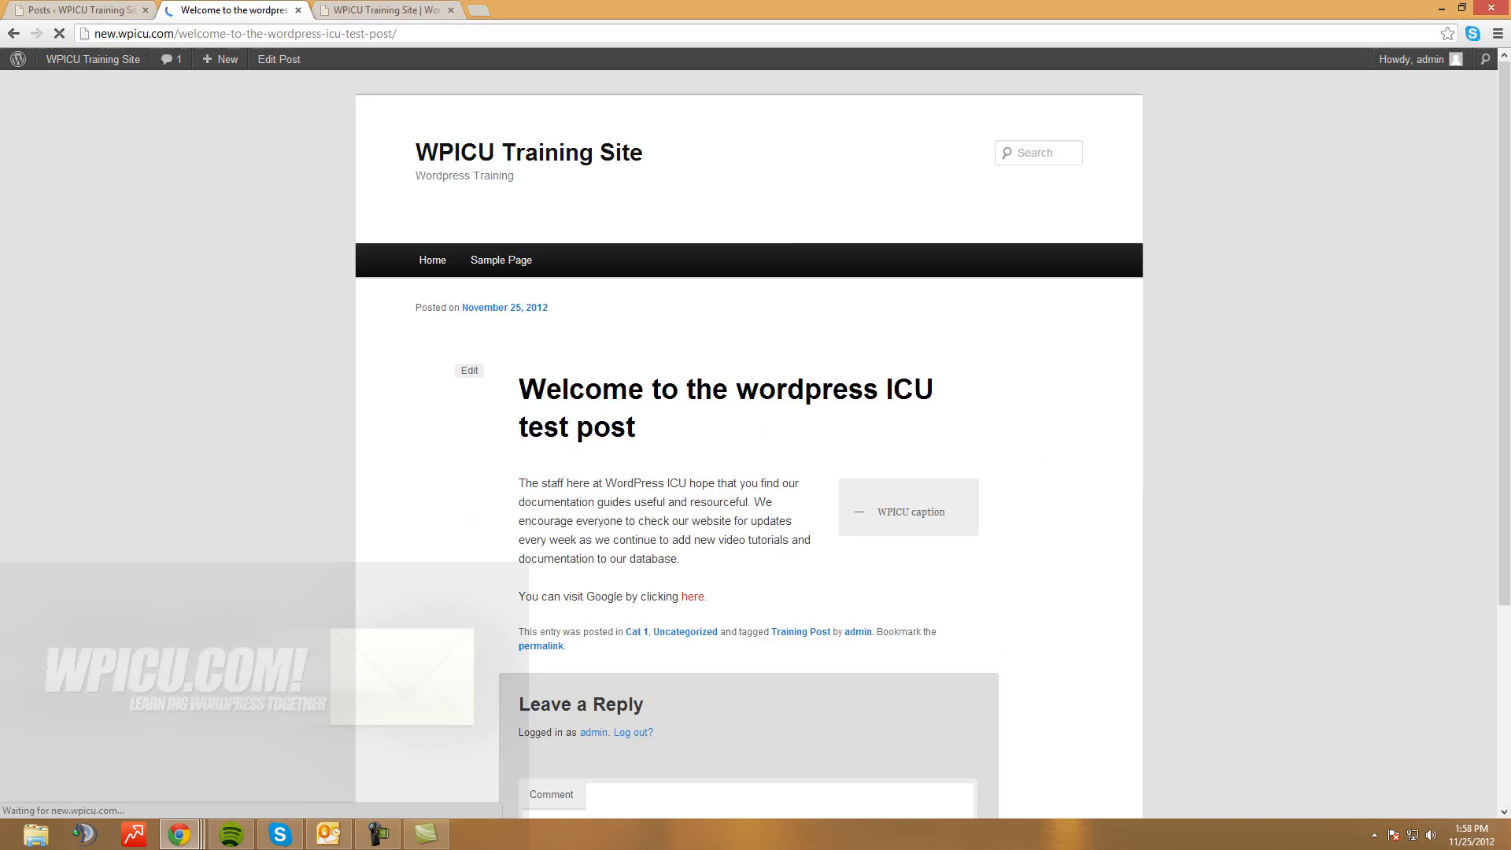
{"action": "left_click_drag", "start_coordinate": [397, 33], "coordinate": [179, 33]}
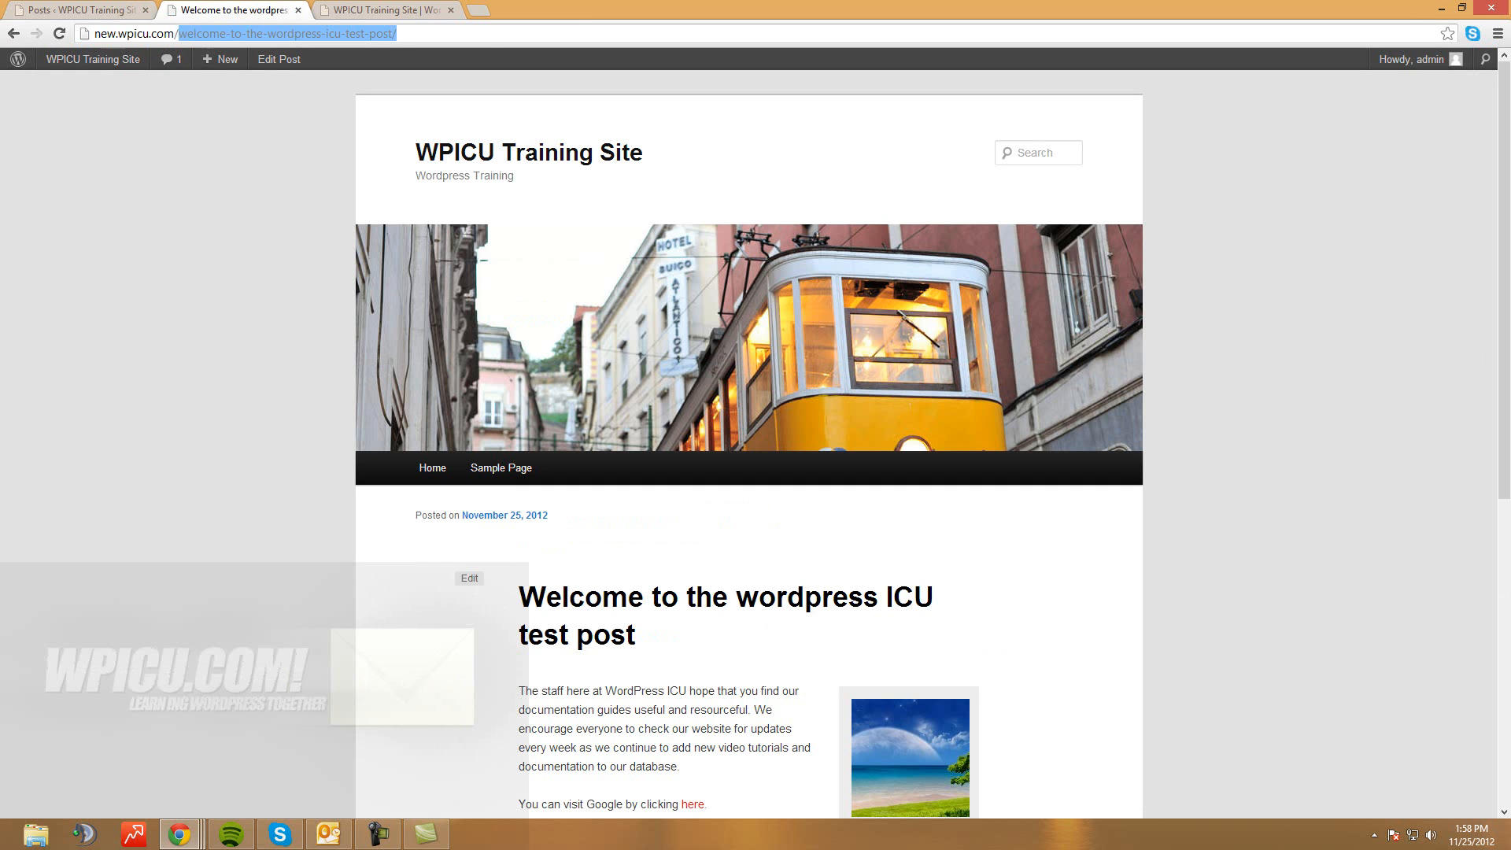
{"action": "left_click", "coordinate": [79, 9]}
{"action": "left_click", "coordinate": [378, 248]}
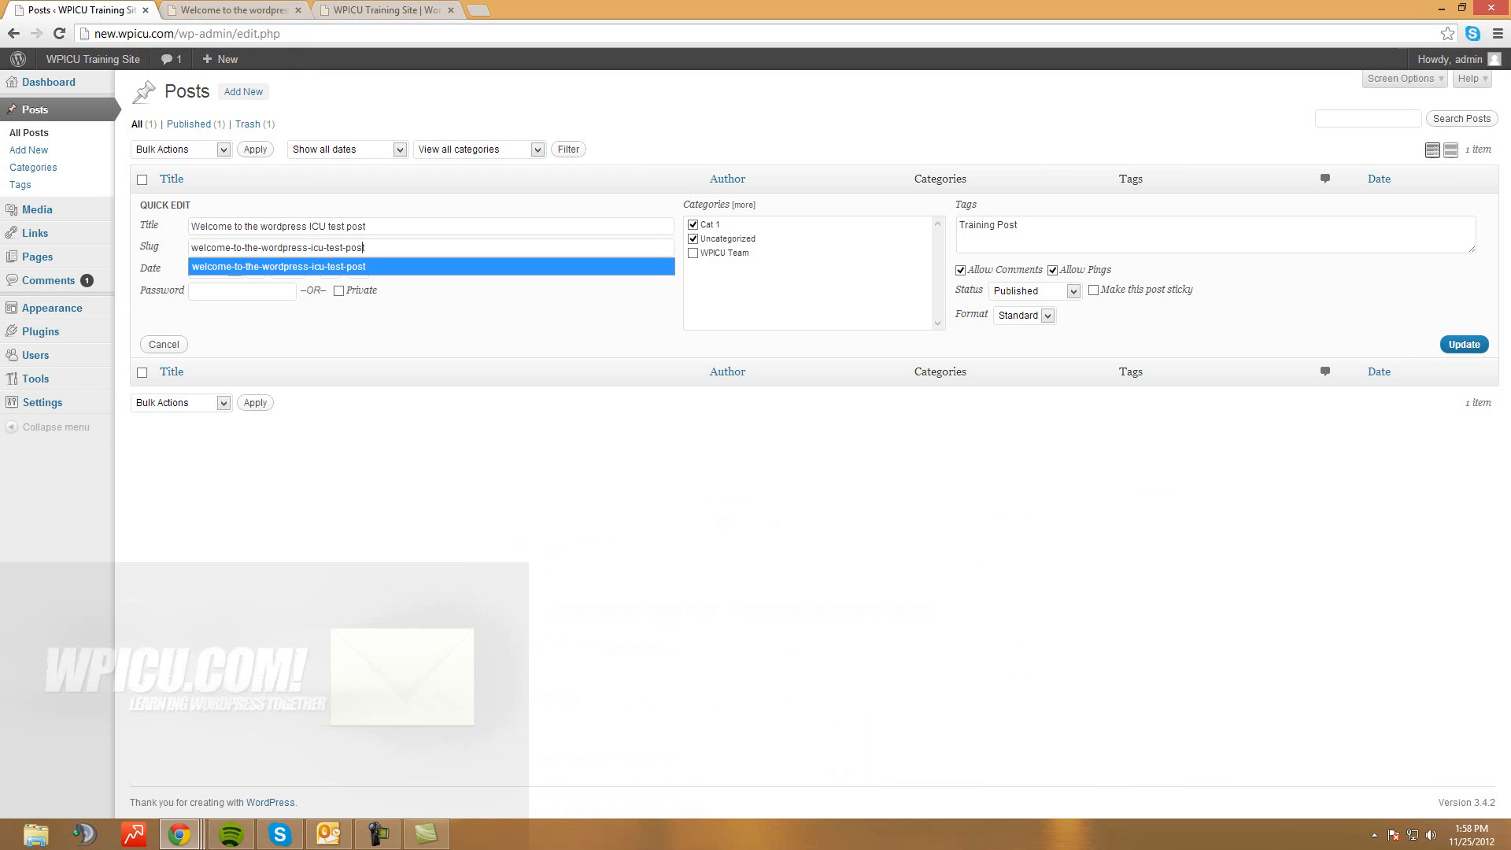
In Quick Edit, file the post under WPICU Team, keep it Published and Standard, and update
{"action": "left_click", "coordinate": [369, 267]}
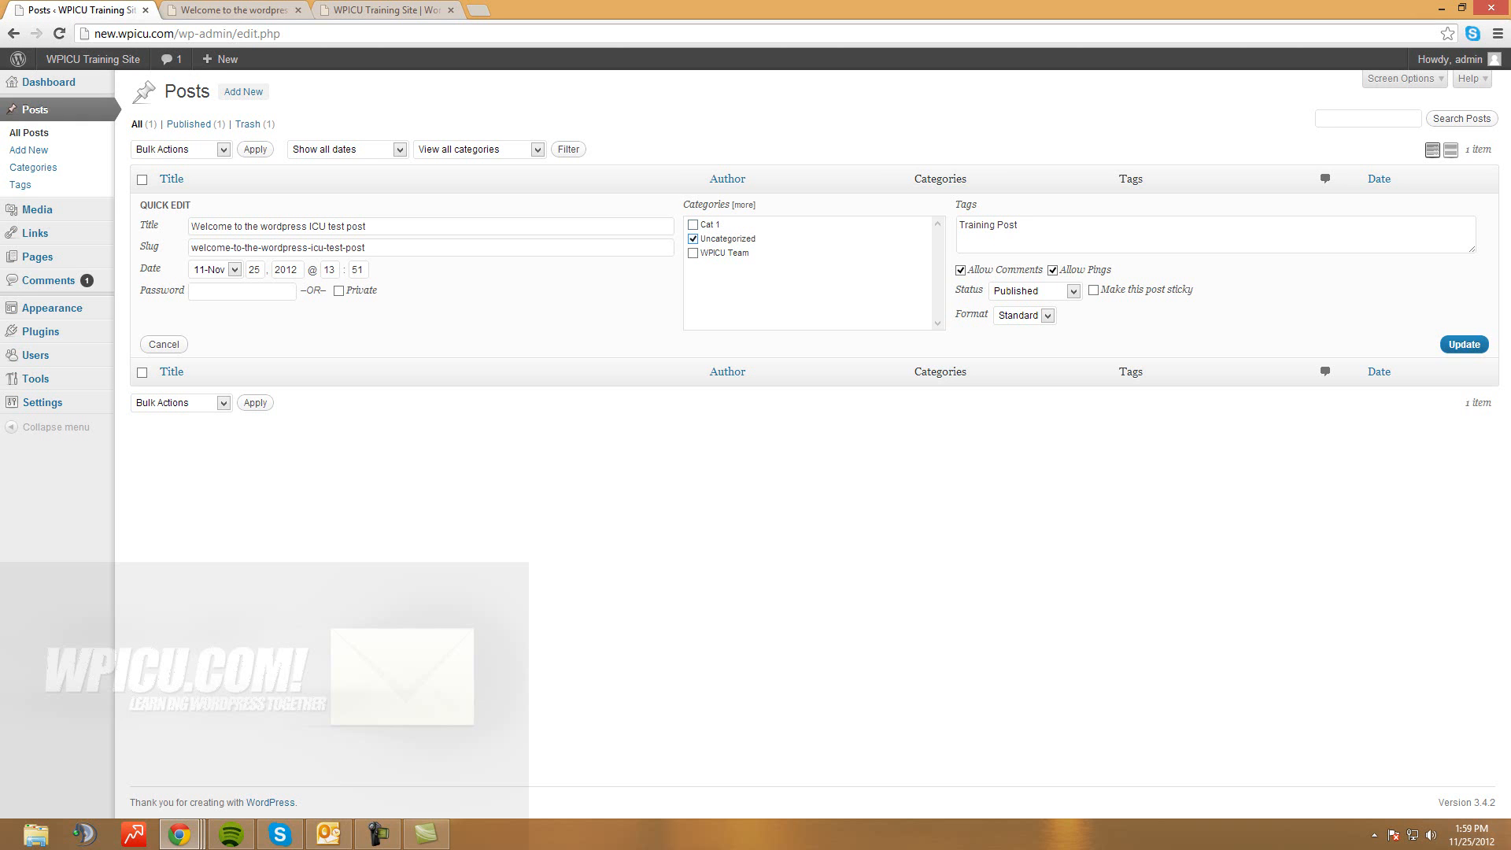
{"action": "left_click", "coordinate": [693, 252]}
{"action": "left_click", "coordinate": [1020, 226]}
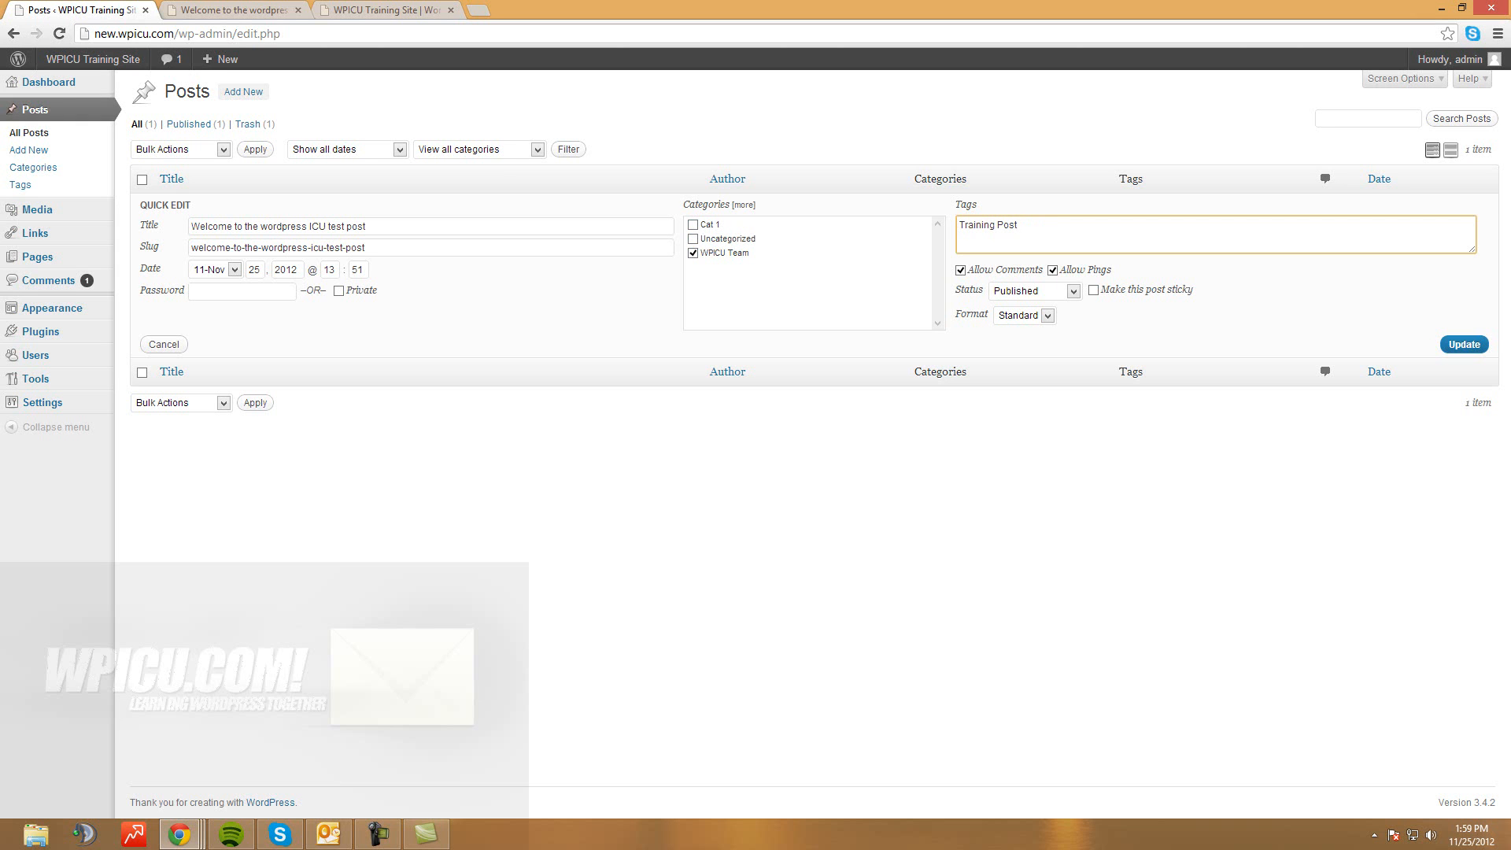
{"action": "left_click", "coordinate": [961, 270]}
{"action": "left_click", "coordinate": [994, 268]}
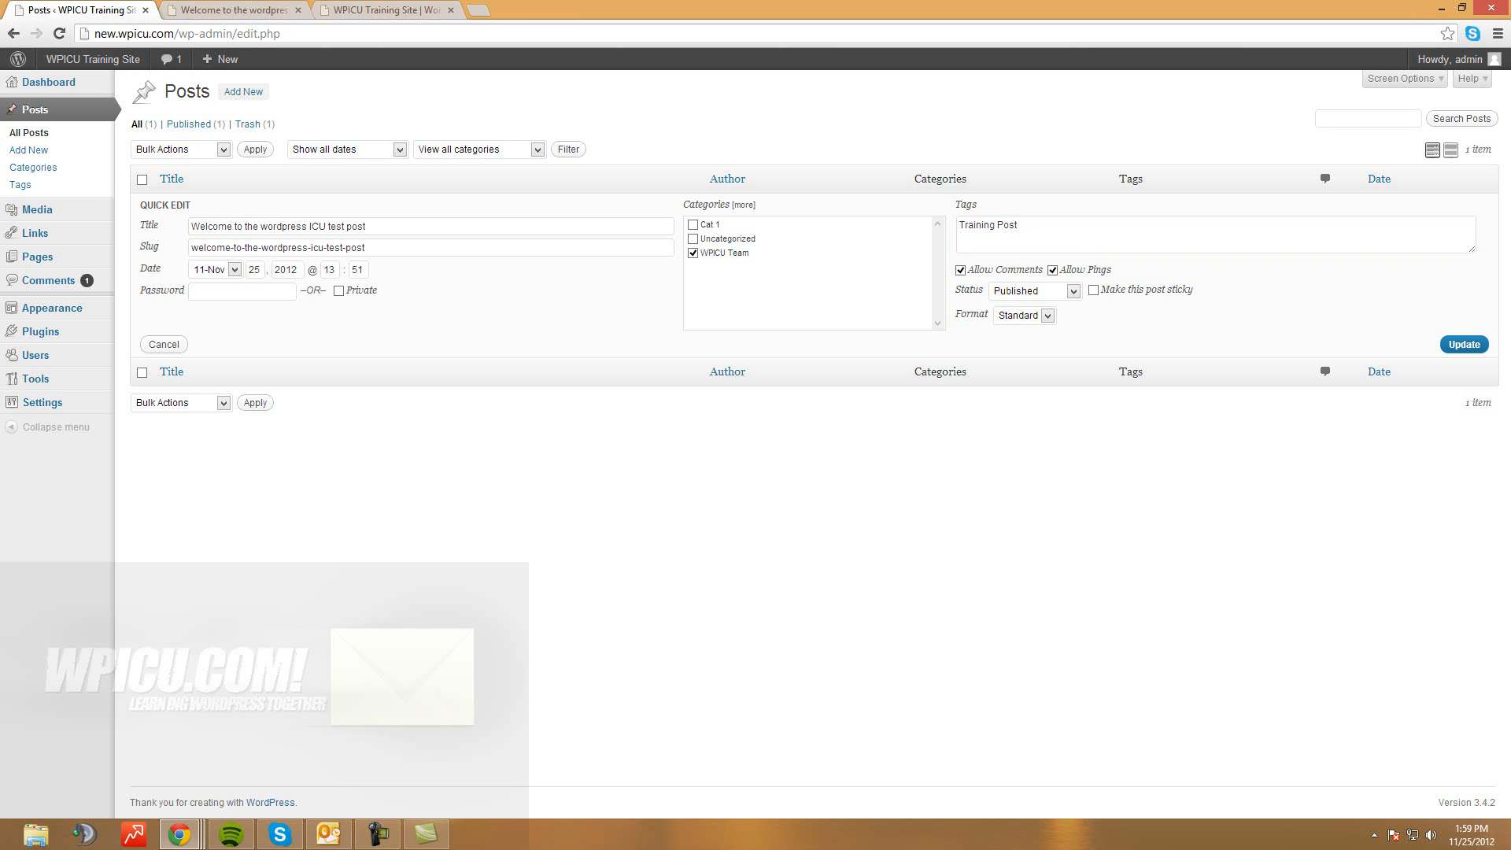
{"action": "left_click", "coordinate": [1071, 291]}
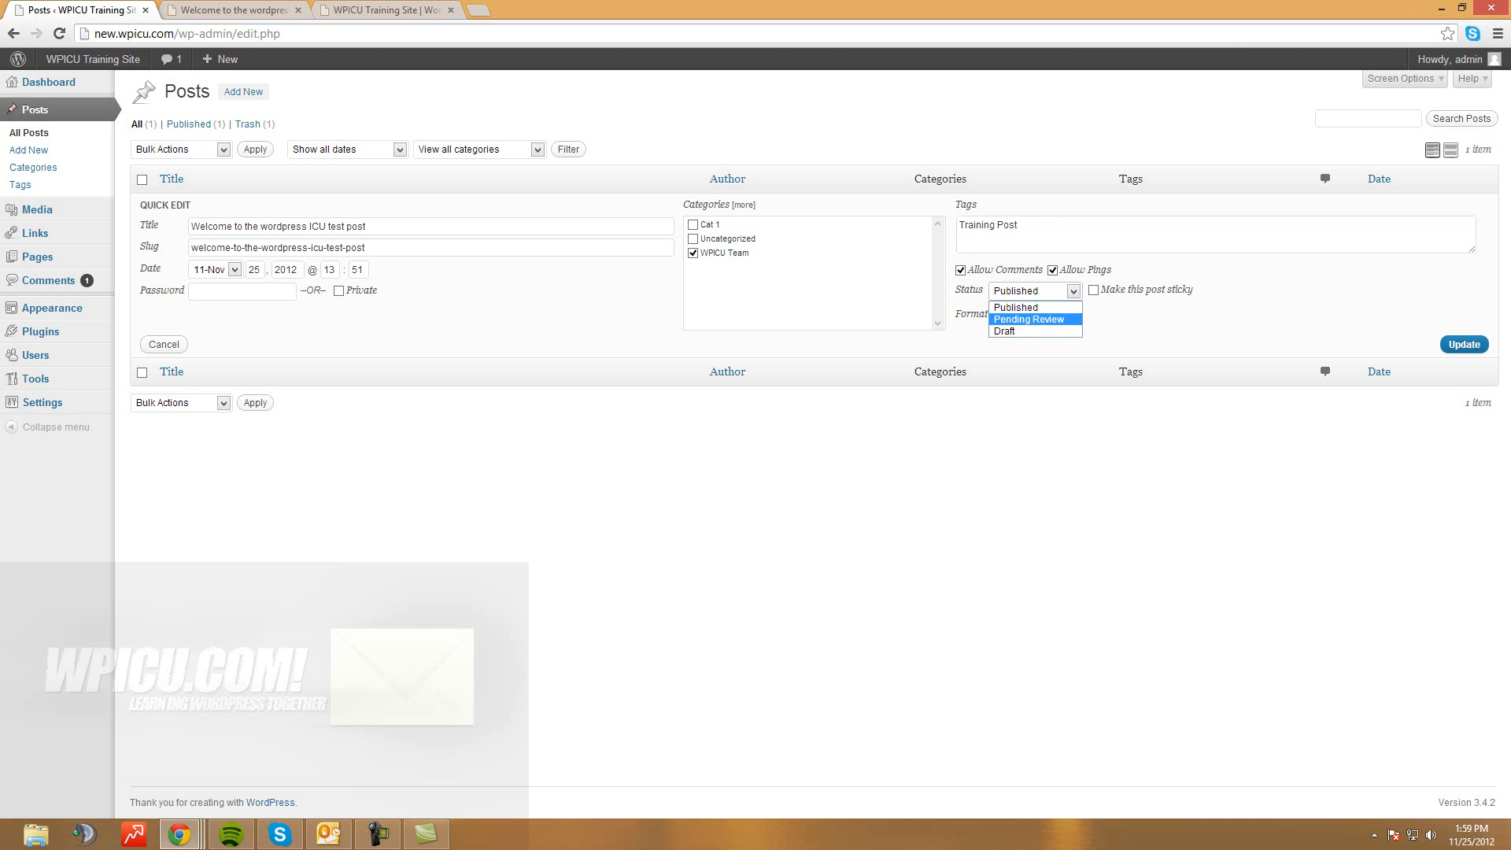
{"action": "left_click", "coordinate": [1105, 329]}
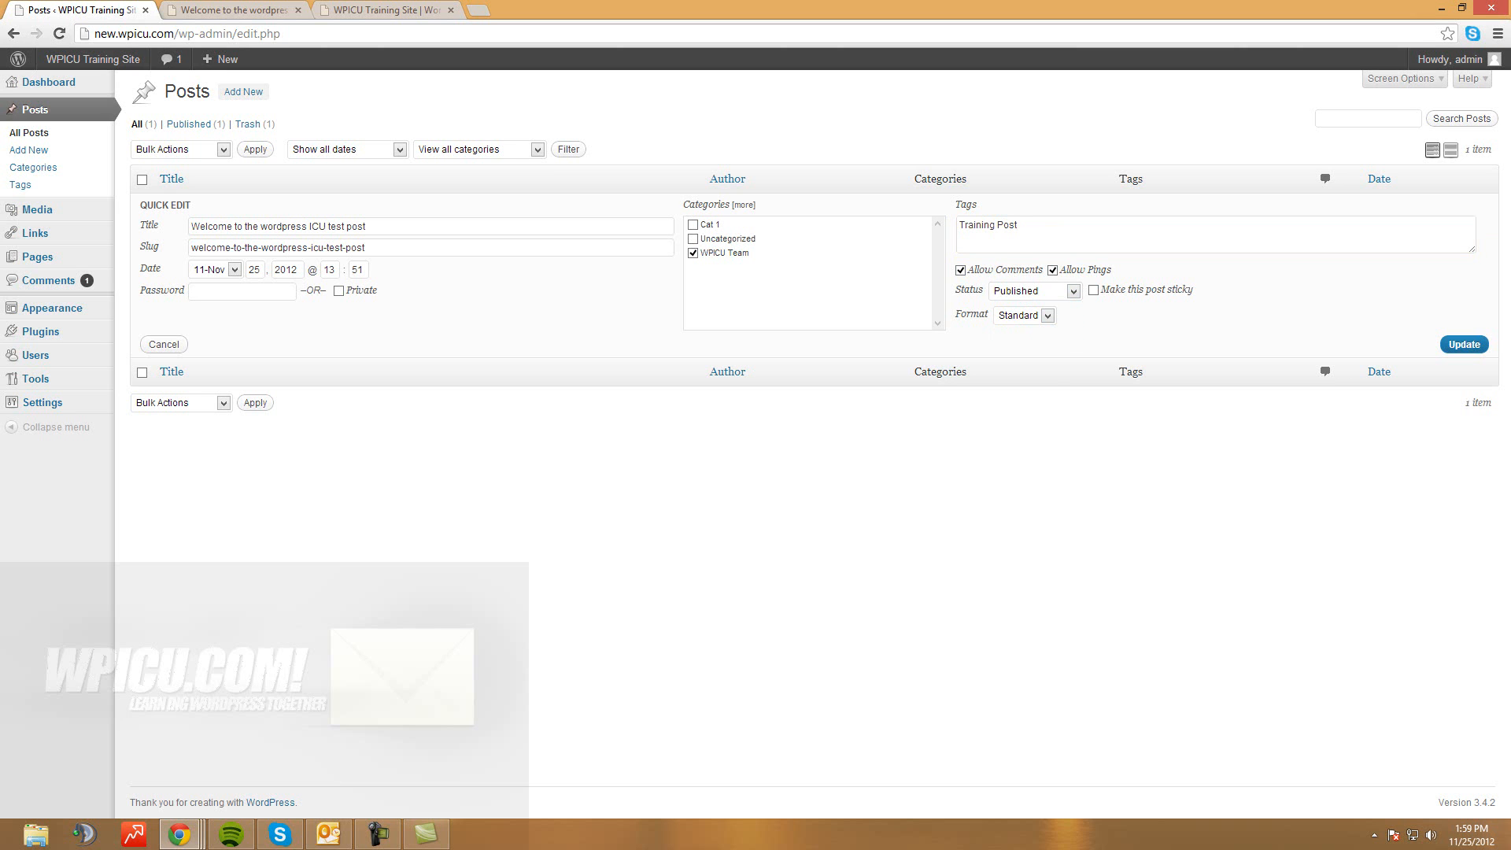
{"action": "left_click", "coordinate": [1048, 316]}
{"action": "left_click", "coordinate": [1048, 316]}
{"action": "left_click", "coordinate": [1464, 345]}
{"action": "left_click", "coordinate": [212, 11]}
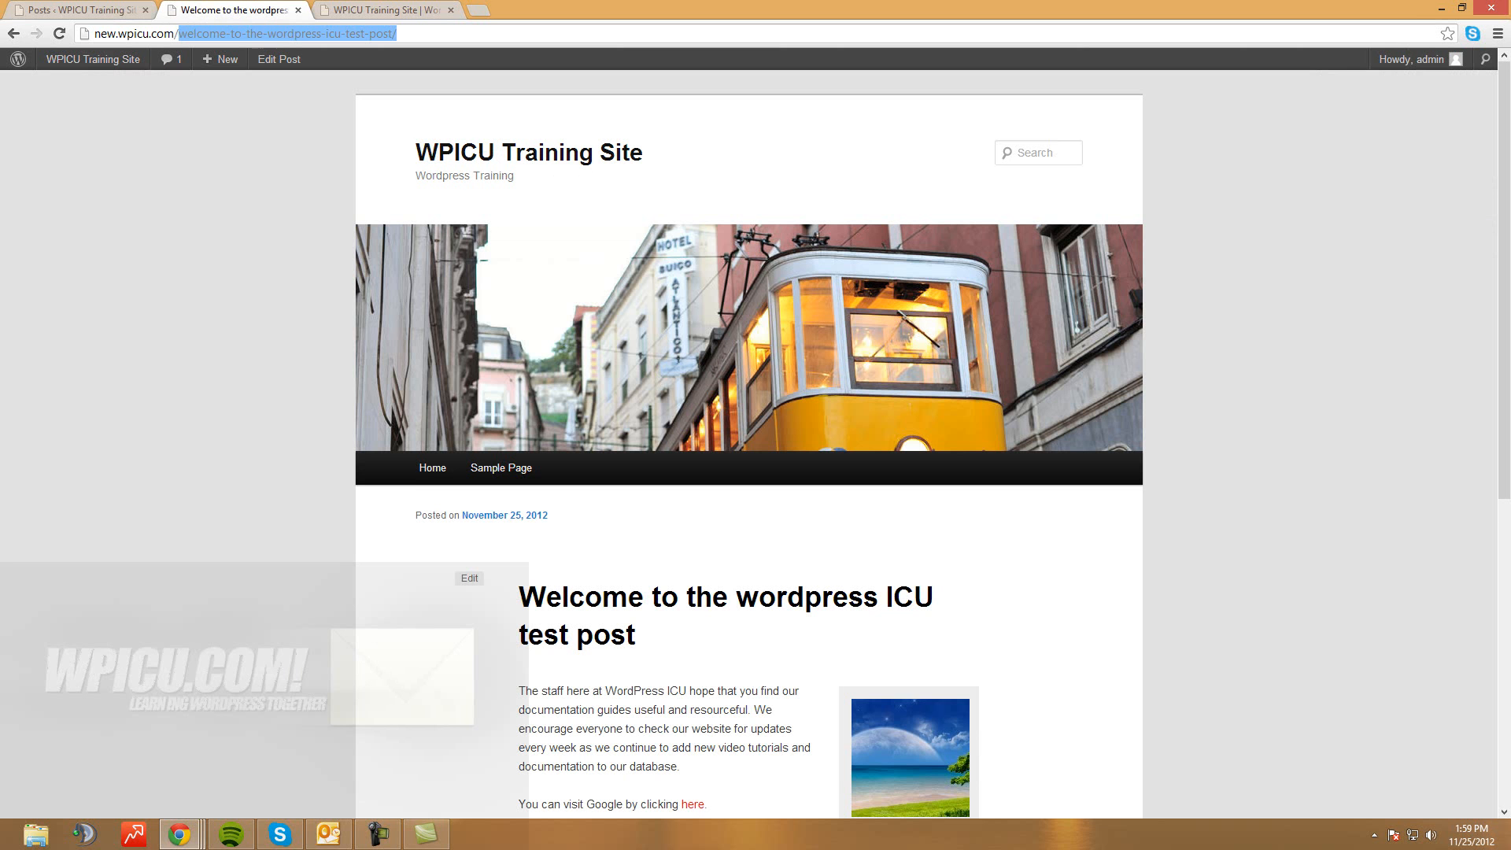
Reload the live welcome post and confirm its footer lists WPICU Team as the category
{"action": "left_click", "coordinate": [59, 33]}
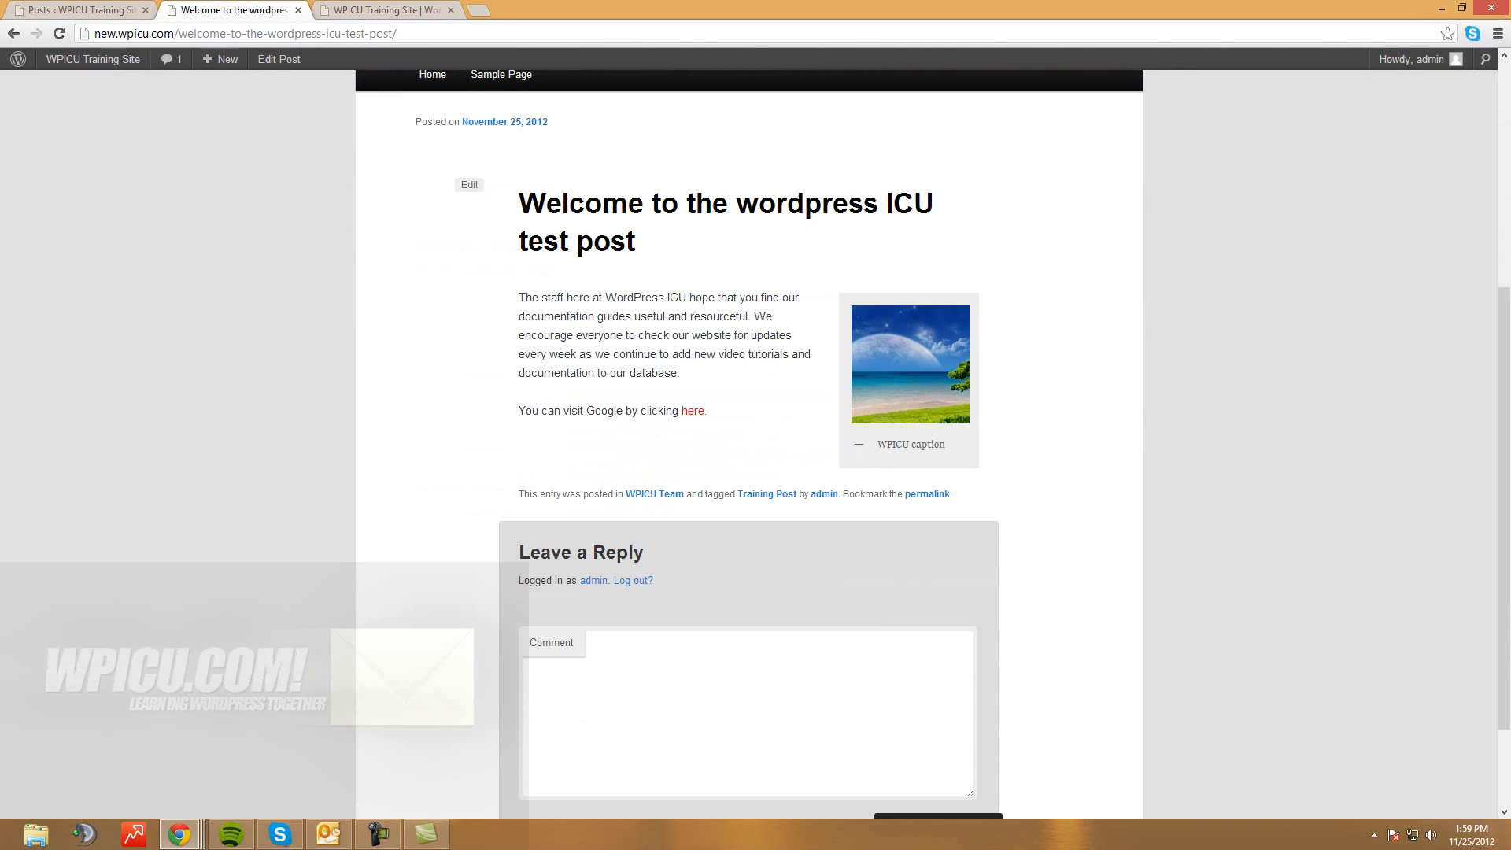
{"action": "left_click_drag", "start_coordinate": [624, 494], "coordinate": [684, 494]}
{"action": "left_click", "coordinate": [728, 456]}
Go back to the posts list showing the WPICU Team category
{"action": "scroll", "coordinate": [747, 441], "scroll_direction": "up", "scroll_amount": 3}
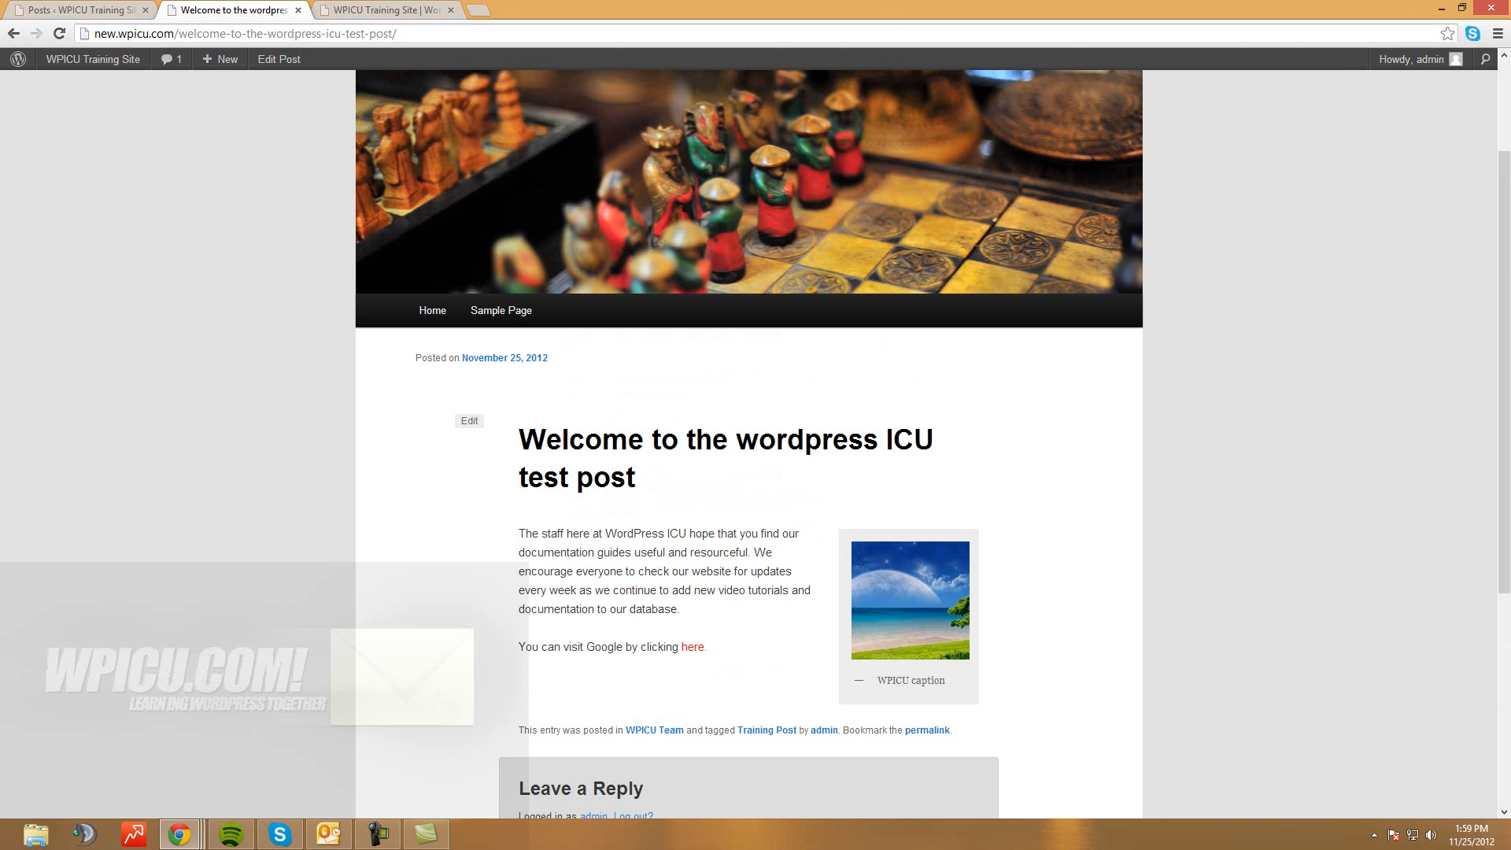
{"action": "scroll", "coordinate": [747, 440], "scroll_direction": "up", "scroll_amount": 2}
{"action": "scroll", "coordinate": [748, 441], "scroll_direction": "down", "scroll_amount": 1}
{"action": "scroll", "coordinate": [747, 441], "scroll_direction": "up", "scroll_amount": 1}
{"action": "scroll", "coordinate": [748, 441], "scroll_direction": "down", "scroll_amount": 1}
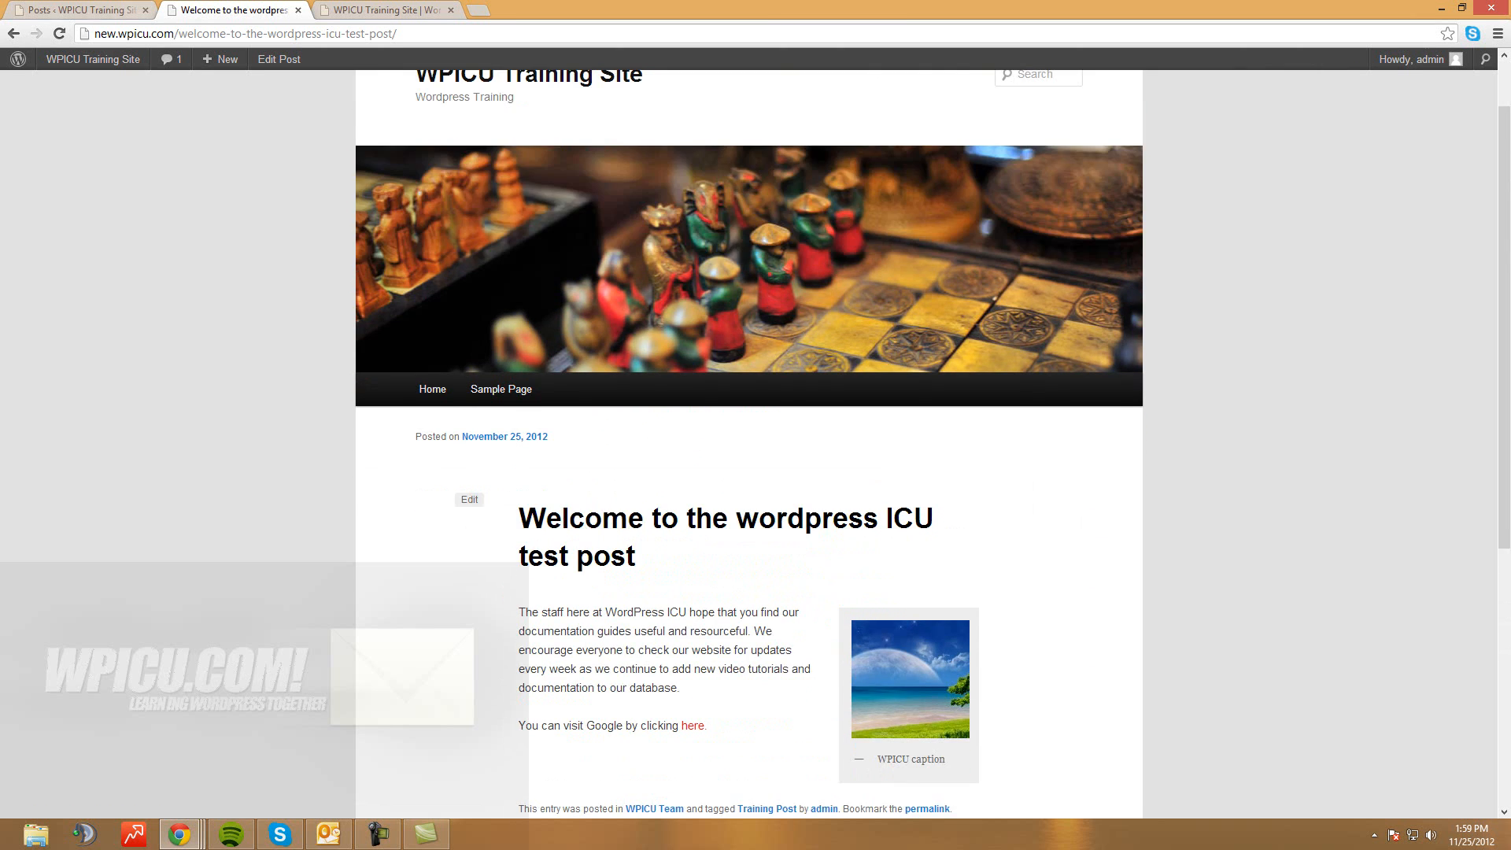
{"action": "left_click", "coordinate": [66, 10]}
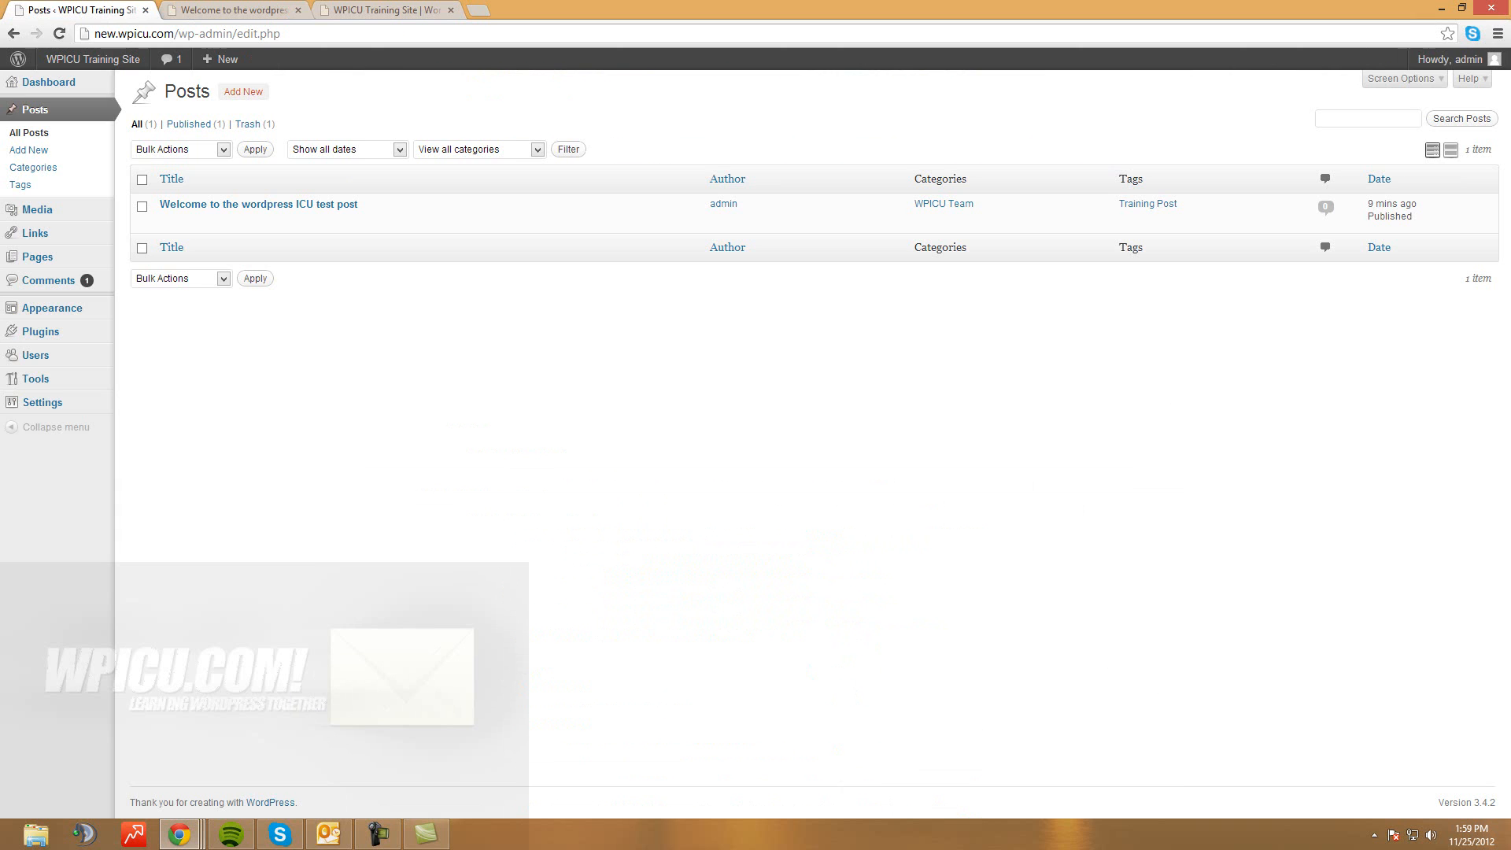
Publish a new post 'add 1' with body 'test test' in the WPICU Team category
{"action": "left_click", "coordinate": [243, 92]}
{"action": "type", "text": "add 1"}
{"action": "key", "text": "Tab"}
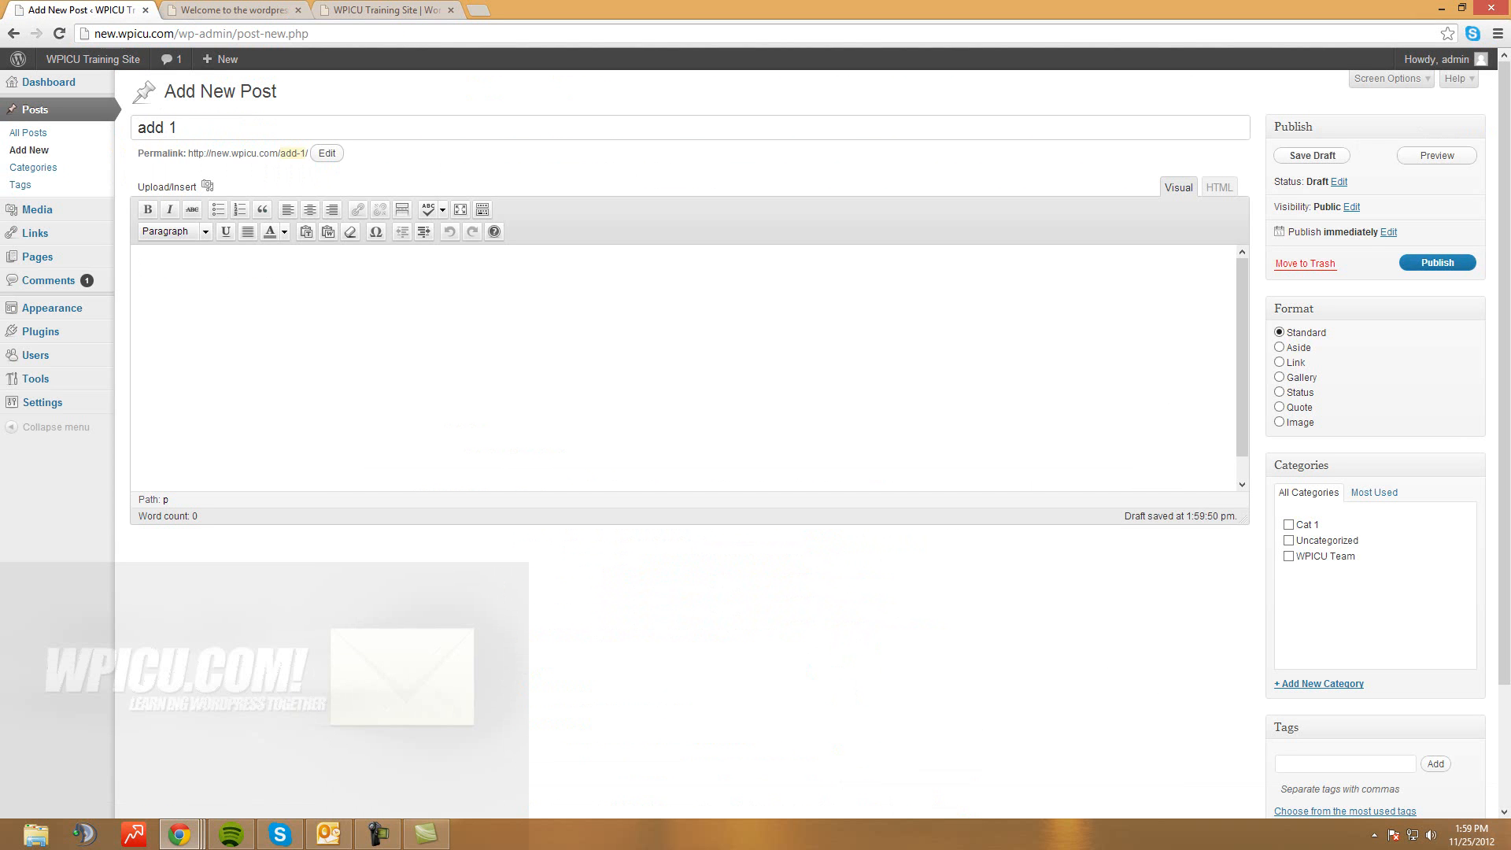
{"action": "type", "text": "test test"}
{"action": "left_click", "coordinate": [1288, 556]}
{"action": "left_click", "coordinate": [1436, 262]}
Reload the live welcome post page to see the new Next link
{"action": "left_click", "coordinate": [233, 10]}
{"action": "left_click", "coordinate": [59, 34]}
{"action": "scroll", "coordinate": [750, 441], "scroll_direction": "down", "scroll_amount": 4}
{"action": "scroll", "coordinate": [432, 315], "scroll_direction": "up", "scroll_amount": 3}
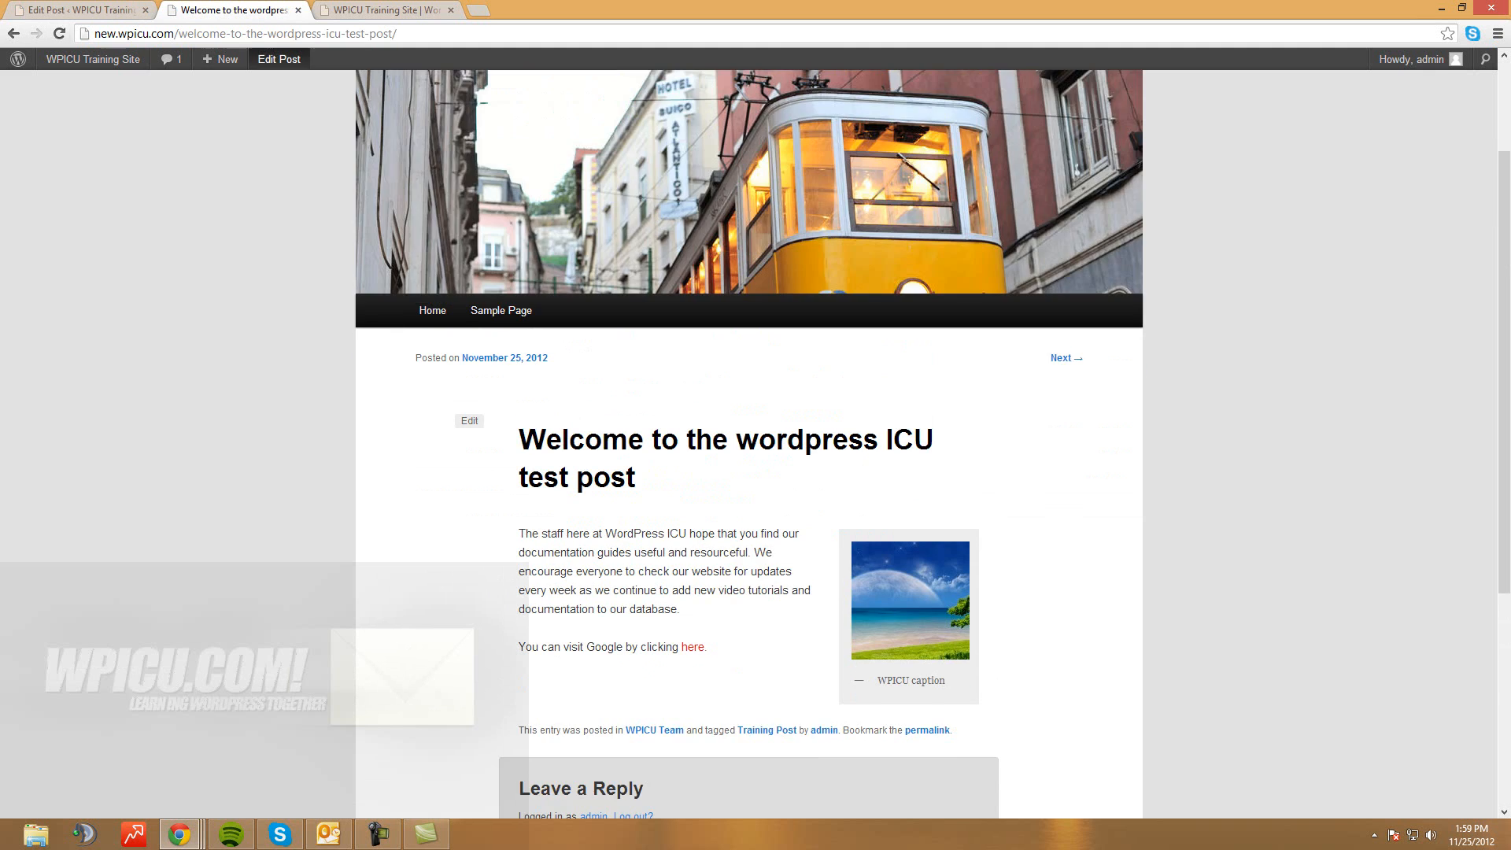
Verify the site home page lists 'add 1' above the welcome post, then return to editing 'add 1'
{"action": "left_click", "coordinate": [432, 310]}
{"action": "scroll", "coordinate": [433, 299], "scroll_direction": "down", "scroll_amount": 2}
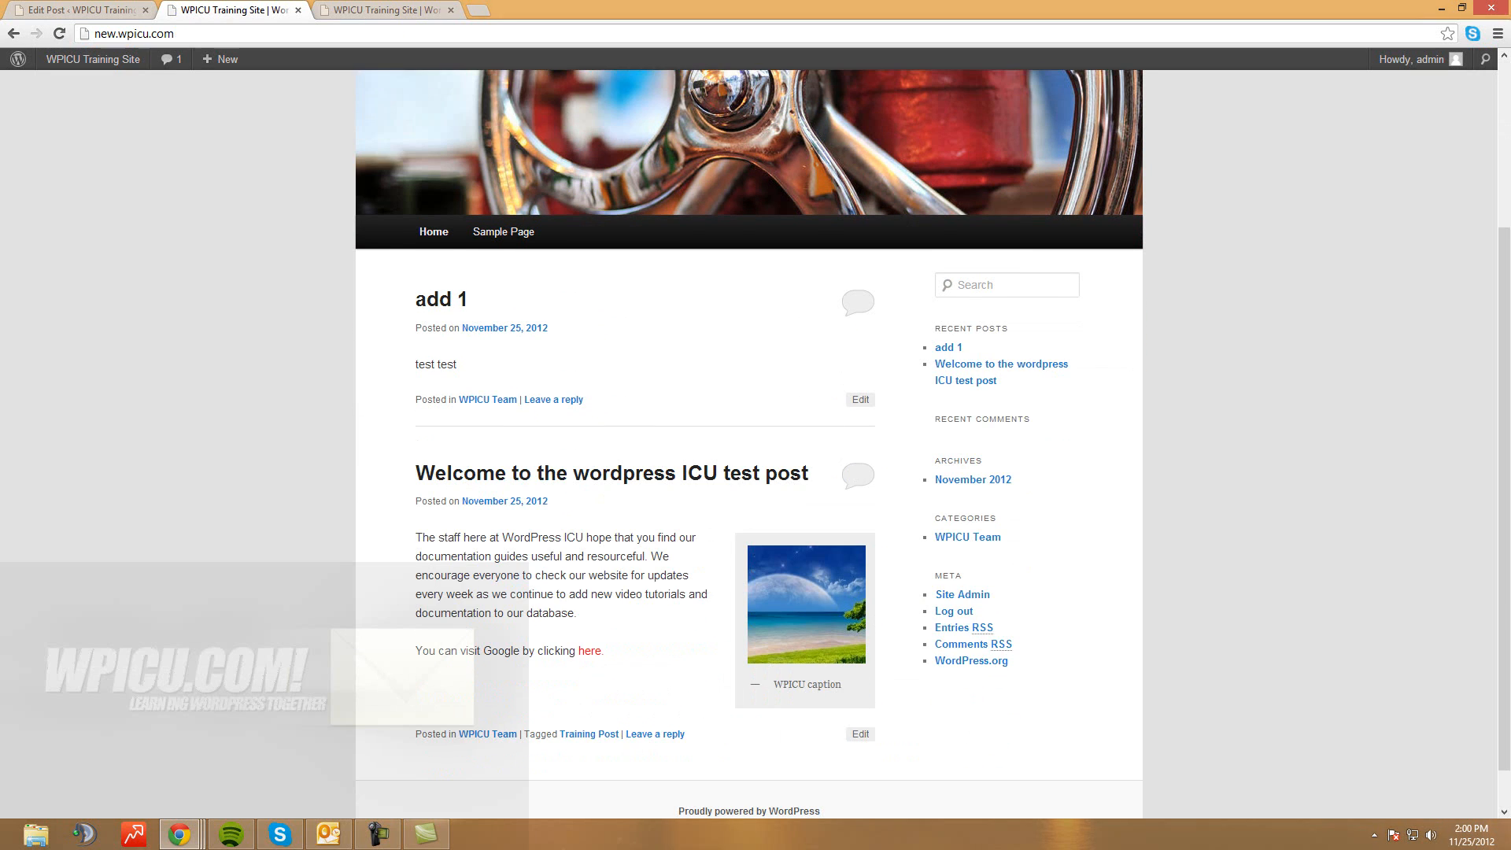
{"action": "scroll", "coordinate": [749, 440], "scroll_direction": "down", "scroll_amount": 1}
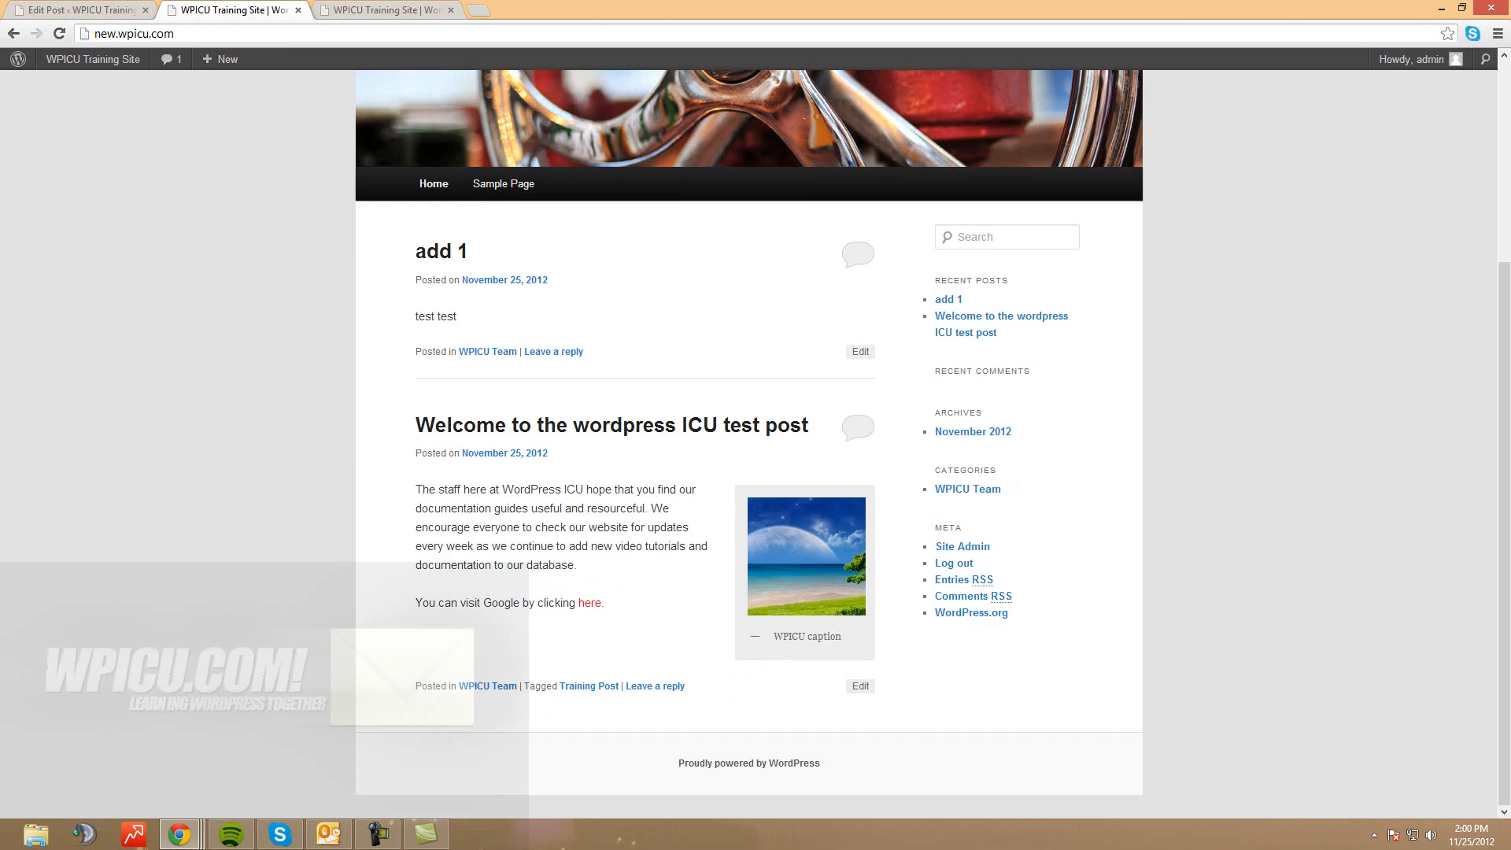
{"action": "scroll", "coordinate": [750, 441], "scroll_direction": "up", "scroll_amount": 3}
{"action": "left_click", "coordinate": [80, 11]}
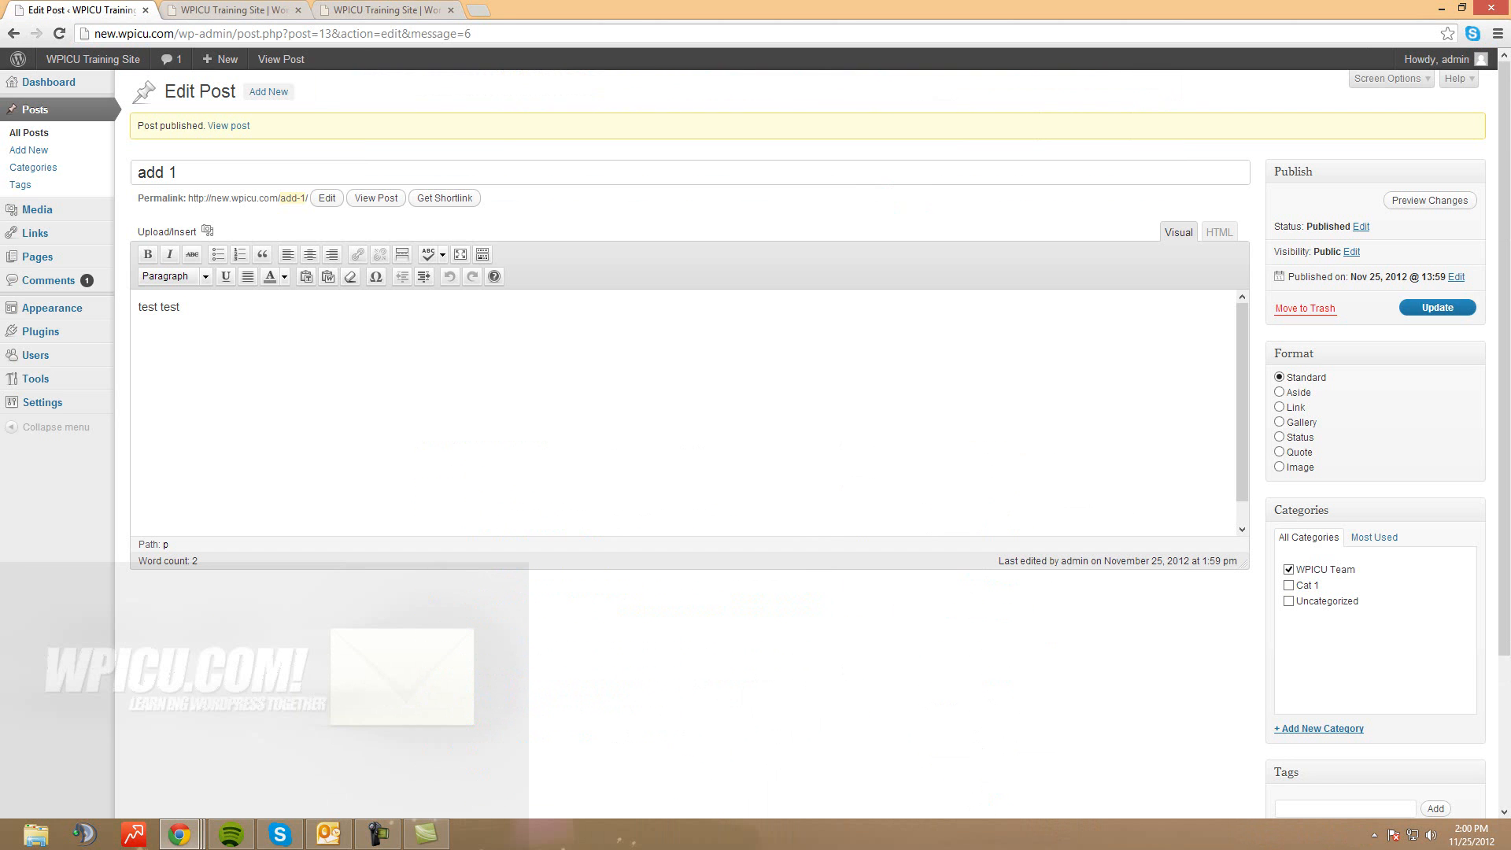